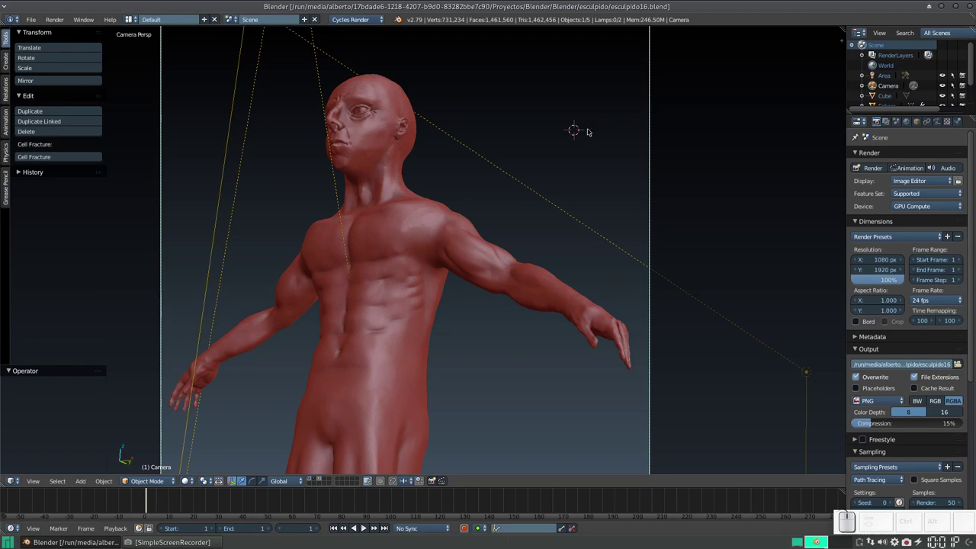
Leave the camera view, select the red figure and orbit to a frontal head-and-torso view.
scroll(559, 145, down, 3)
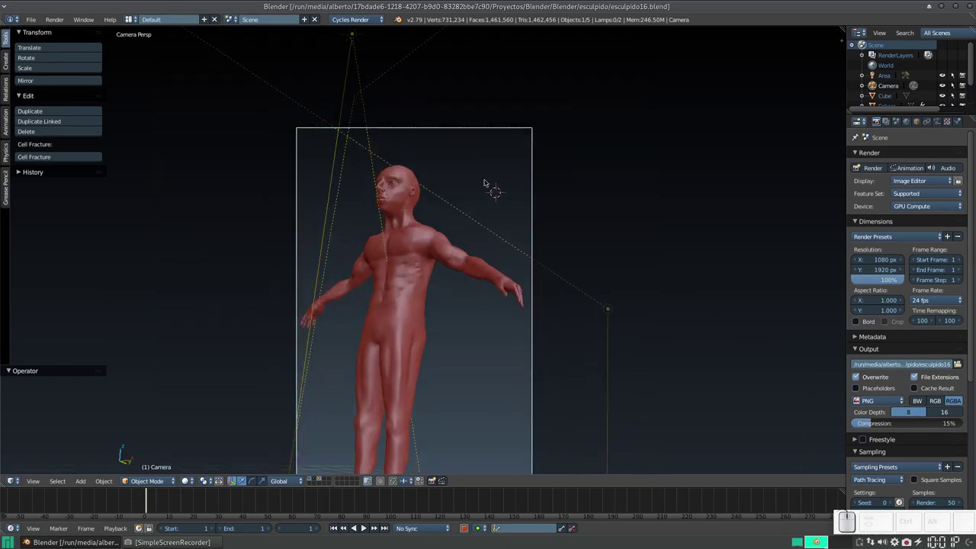
scroll(470, 183, down, 4)
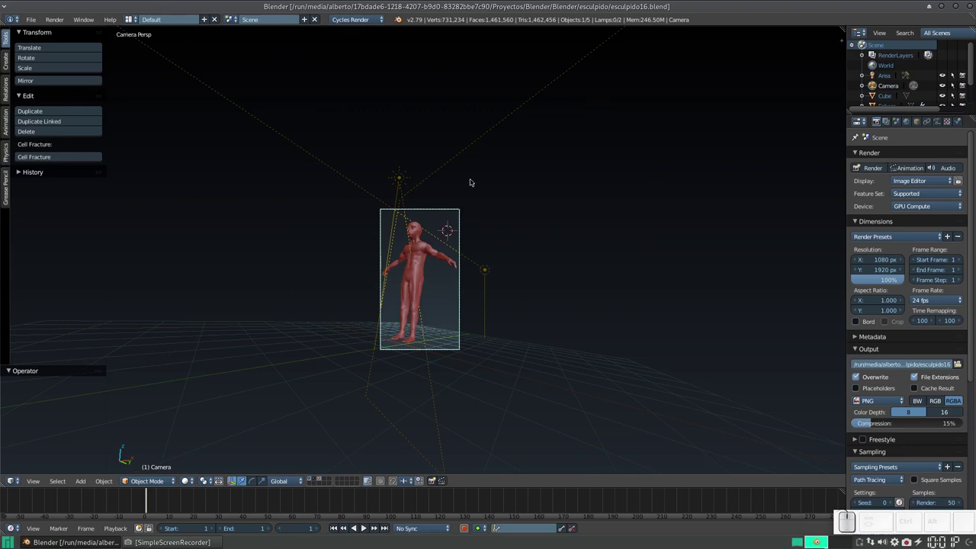
scroll(470, 183, up, 1)
middle_drag(405, 228, 439, 217)
right_click(440, 216)
scroll(439, 216, down, 3)
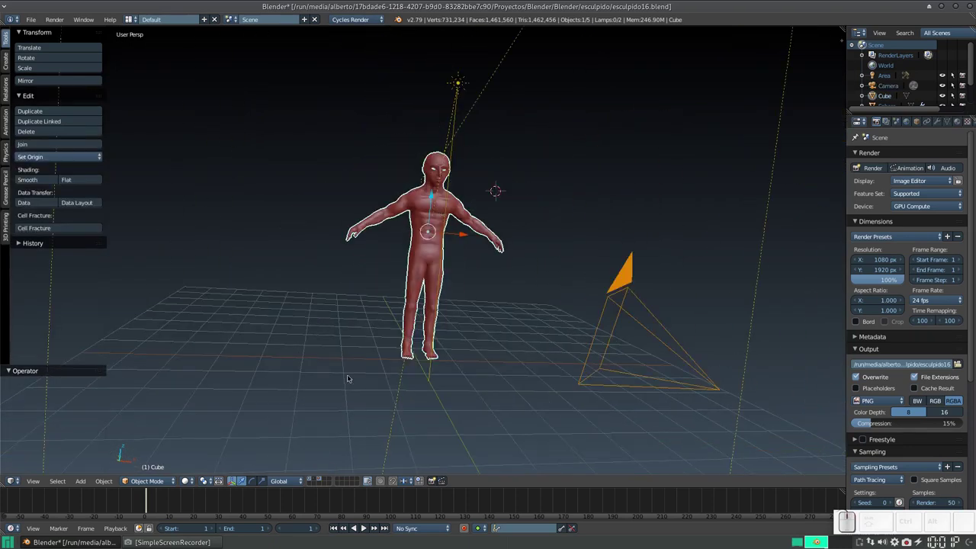
scroll(347, 378, up, 10)
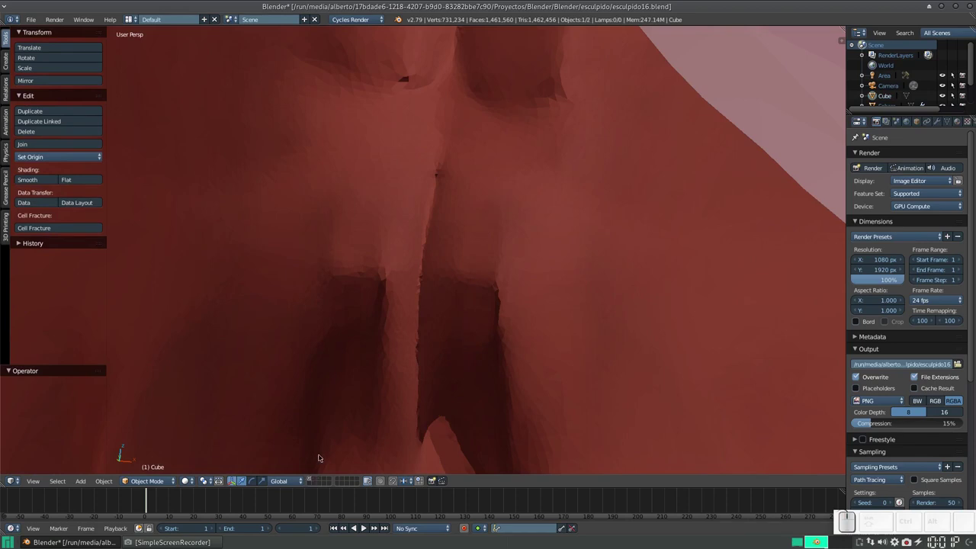
scroll(359, 373, down, 4)
scroll(358, 366, down, 2)
scroll(358, 358, down, 2)
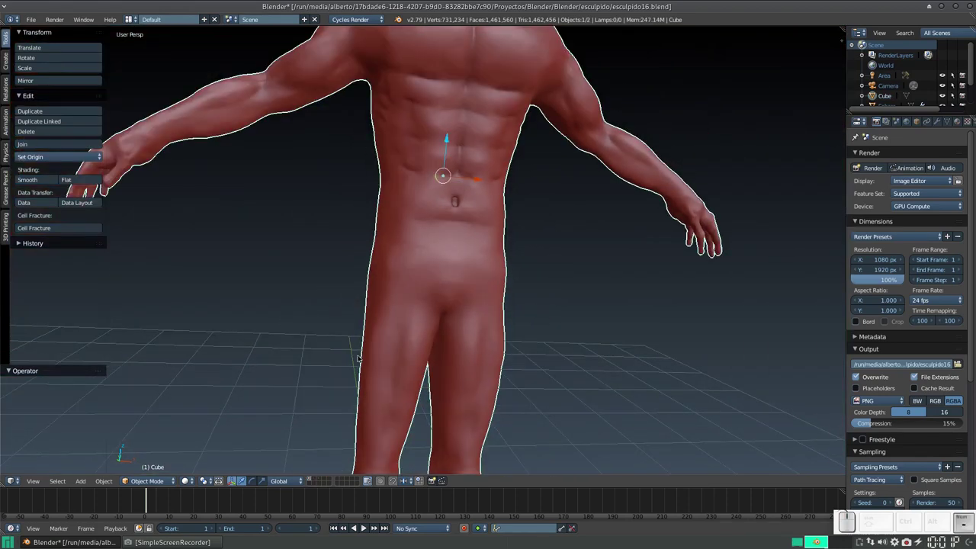
mouse_move(463, 148)
middle_down()
mouse_move(449, 286)
mouse_move(491, 284)
mouse_move(469, 277)
mouse_move(481, 252)
mouse_move(508, 267)
mouse_move(453, 255)
mouse_move(457, 267)
mouse_move(409, 279)
mouse_move(491, 273)
mouse_move(531, 307)
mouse_move(506, 315)
mouse_move(472, 260)
mouse_move(488, 246)
mouse_move(457, 251)
mouse_move(559, 176)
mouse_move(544, 196)
mouse_move(506, 207)
mouse_move(465, 257)
mouse_move(497, 240)
mouse_move(504, 251)
mouse_move(488, 245)
mouse_move(516, 227)
mouse_move(486, 243)
mouse_move(471, 238)
mouse_move(484, 234)
middle_up()
Reselect the sculpted body, frame the whole figure and show the interaction mode list.
key(a)
scroll(506, 315, up, 2)
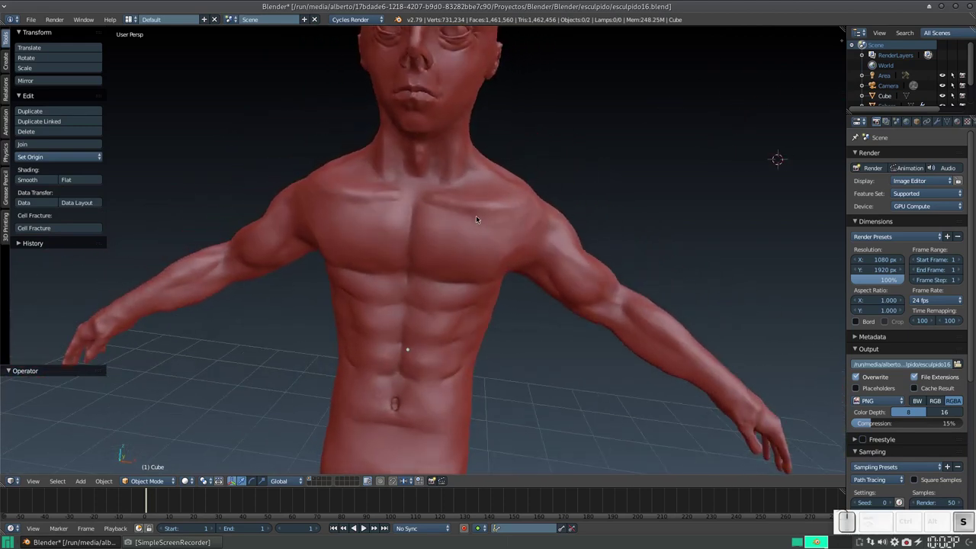
right_click(468, 253)
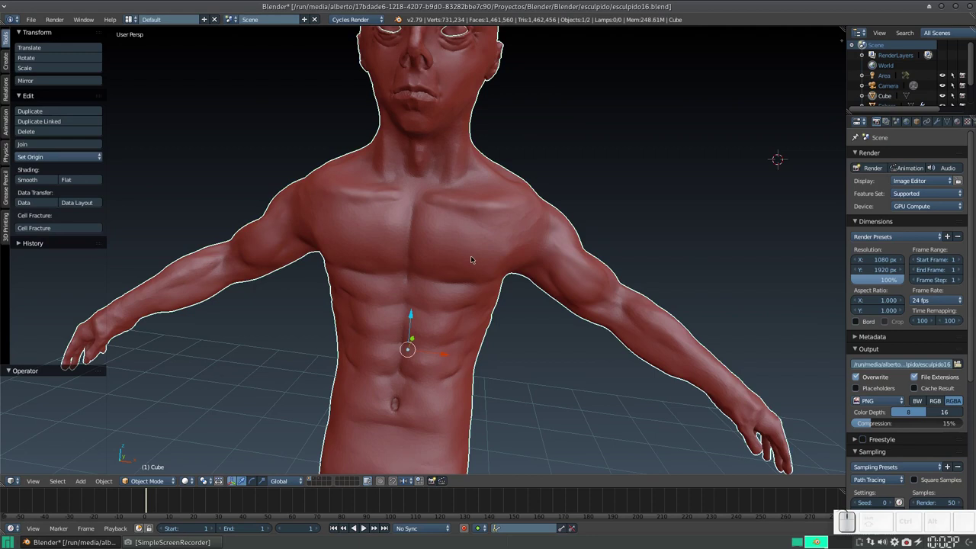
key(KP_Decimal)
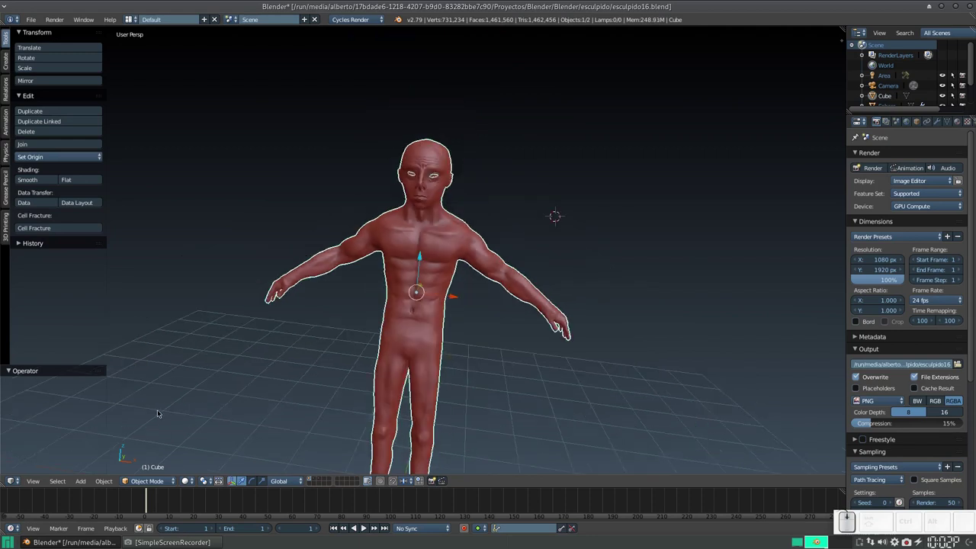
click(158, 481)
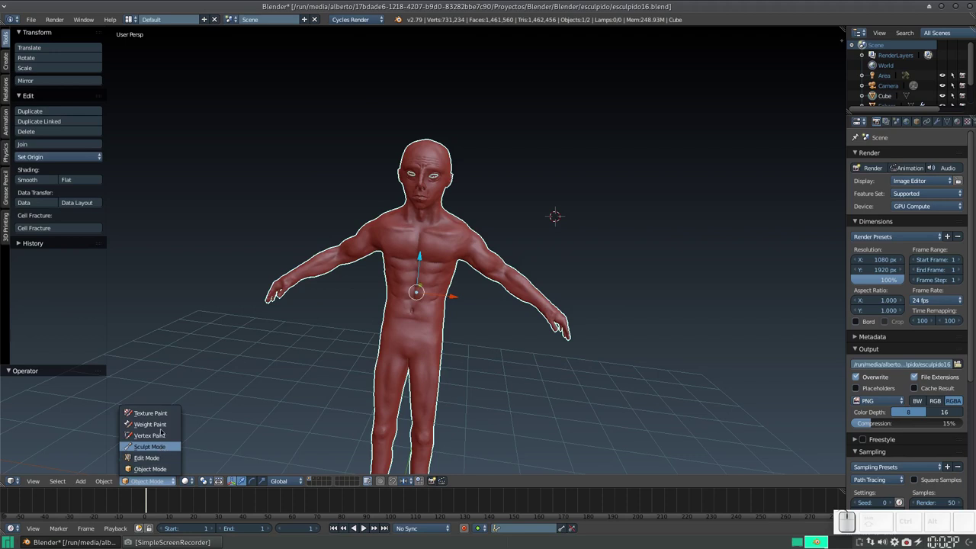
Put the figure into Sculpt Mode and orbit to view the chest.
click(159, 447)
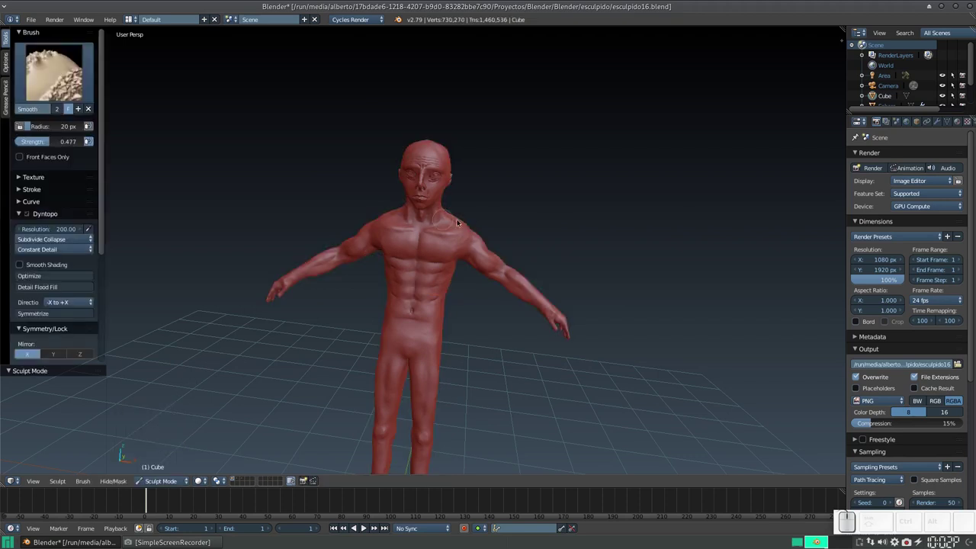
scroll(461, 239, up, 3)
scroll(461, 239, up, 2)
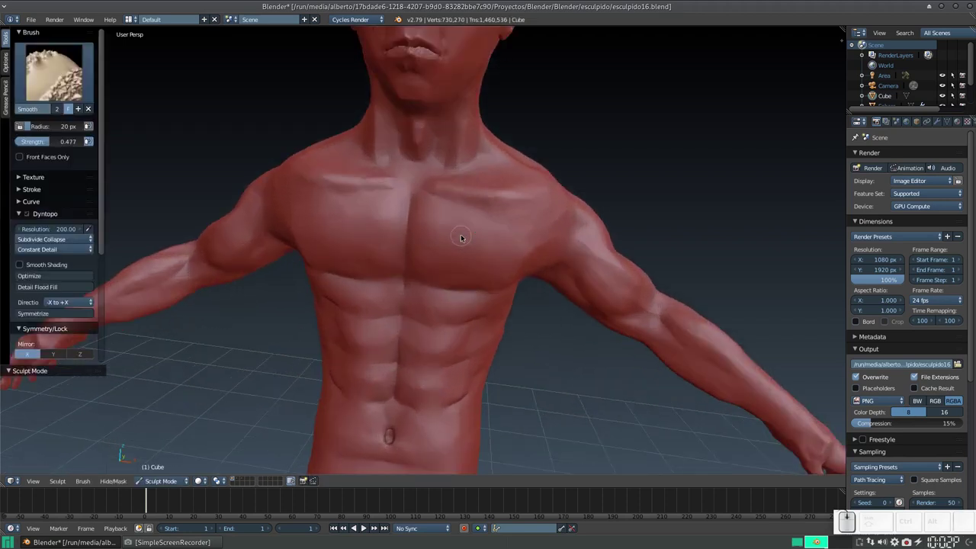
mouse_move(496, 209)
middle_down()
mouse_move(464, 201)
mouse_move(479, 221)
middle_up()
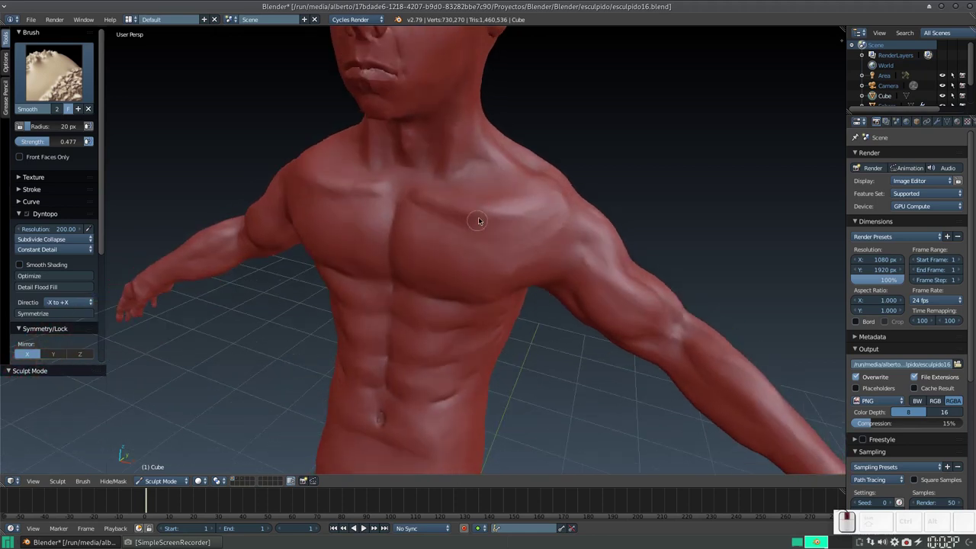
Smooth the skin around the upper lip and mouth with a 50 px Smooth brush.
key(s)
key(f)
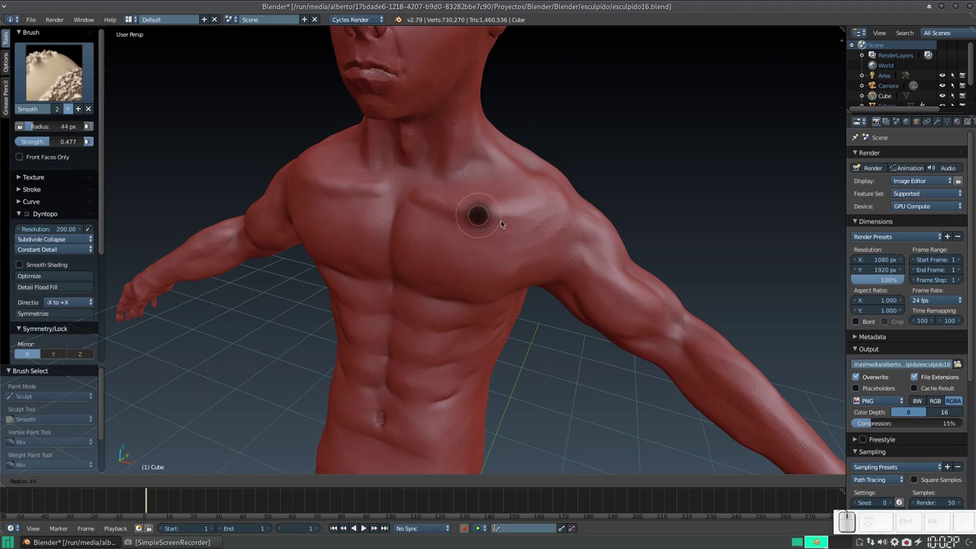
click(500, 213)
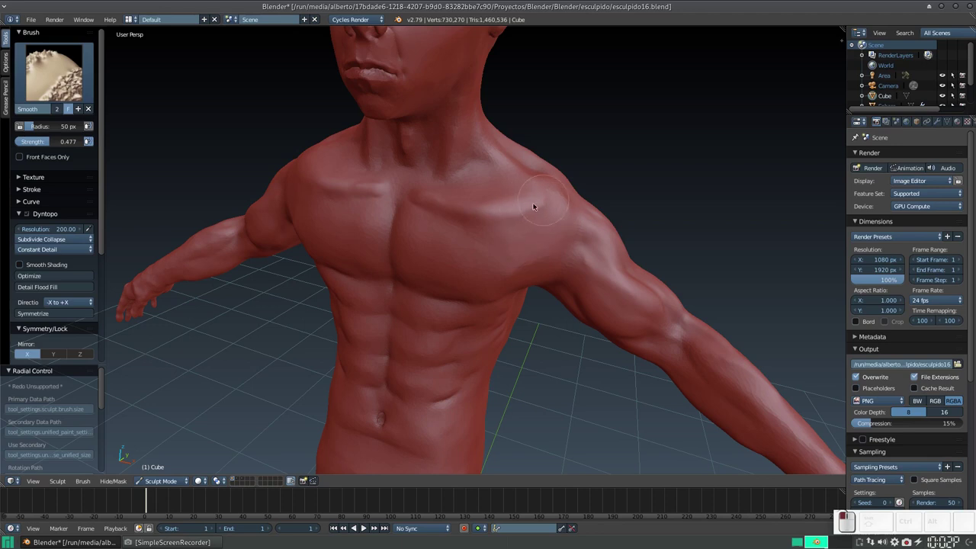
mouse_move(471, 229)
middle_down()
mouse_move(579, 213)
mouse_move(550, 249)
middle_up()
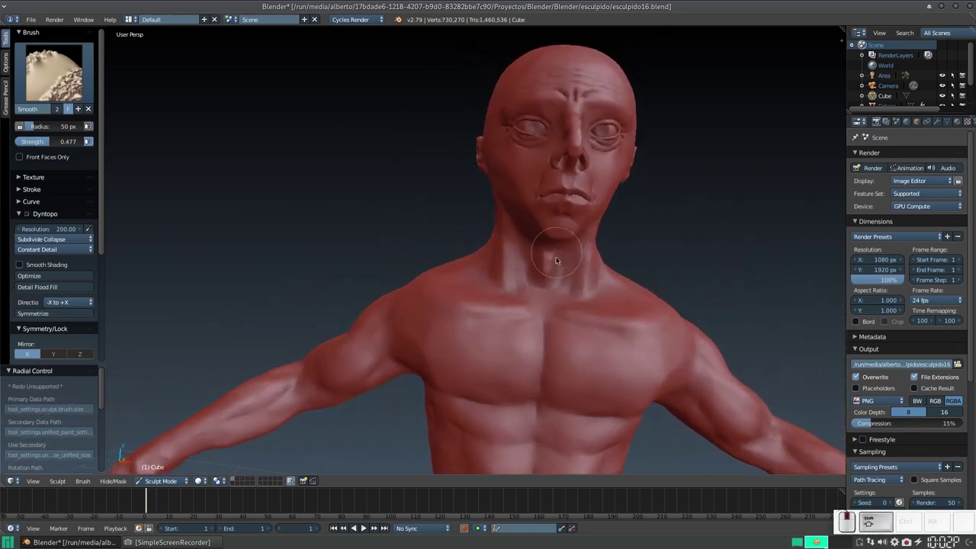
mouse_move(551, 249)
mouse_down()
mouse_move(543, 260)
mouse_move(548, 245)
mouse_up()
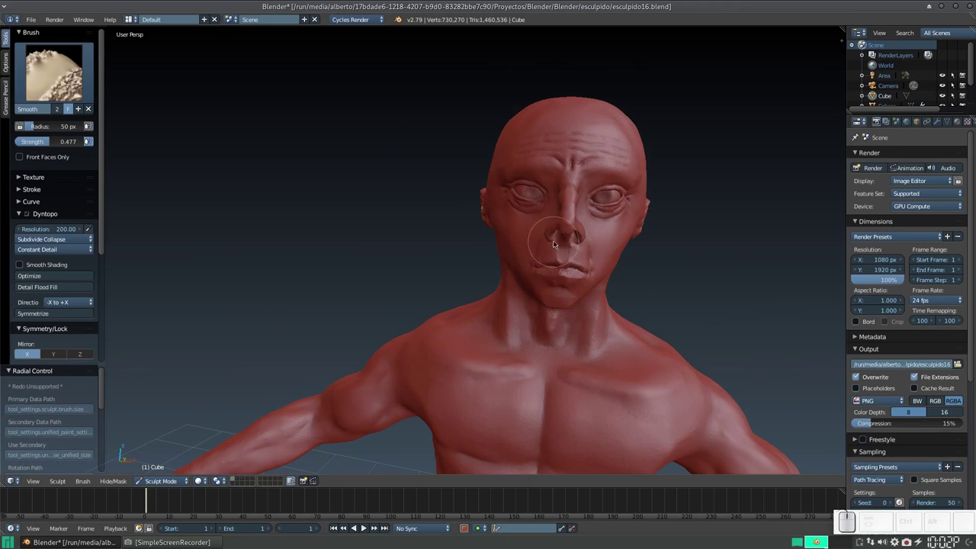
Build a raised ridge down the side of the neck with a 36 px Clay Strips brush.
key(c)
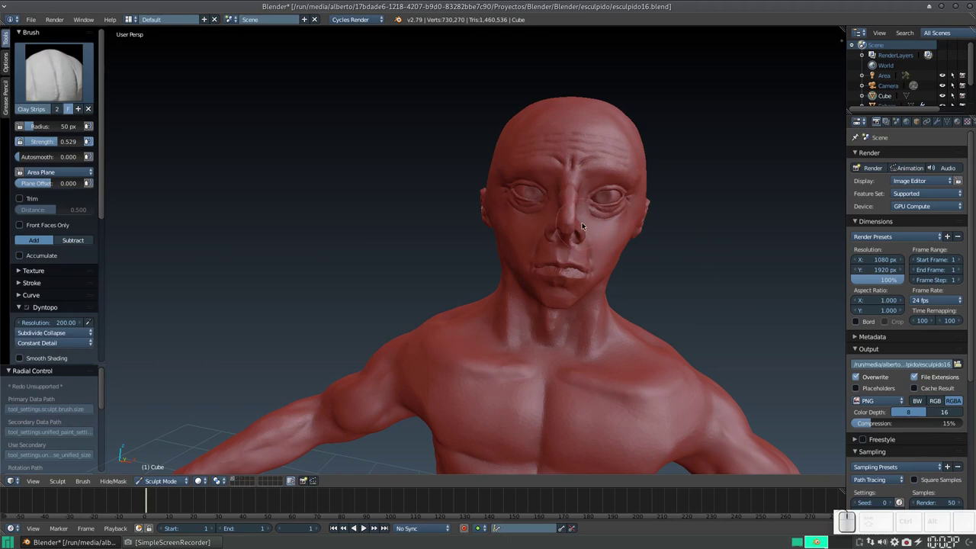
mouse_move(582, 227)
middle_down()
mouse_move(518, 193)
mouse_move(494, 215)
mouse_move(512, 247)
mouse_move(486, 302)
mouse_move(491, 260)
mouse_move(477, 227)
mouse_move(479, 243)
middle_up()
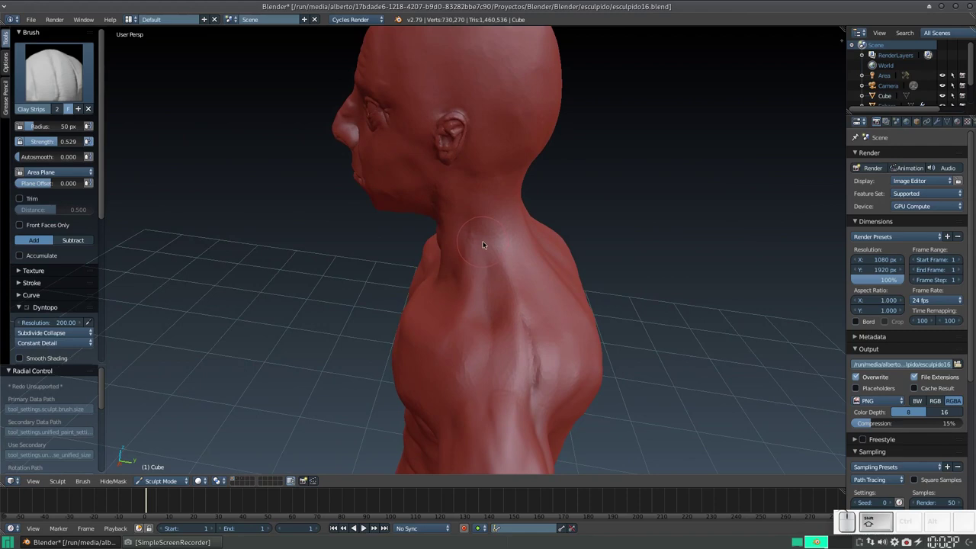
key(f)
click(475, 244)
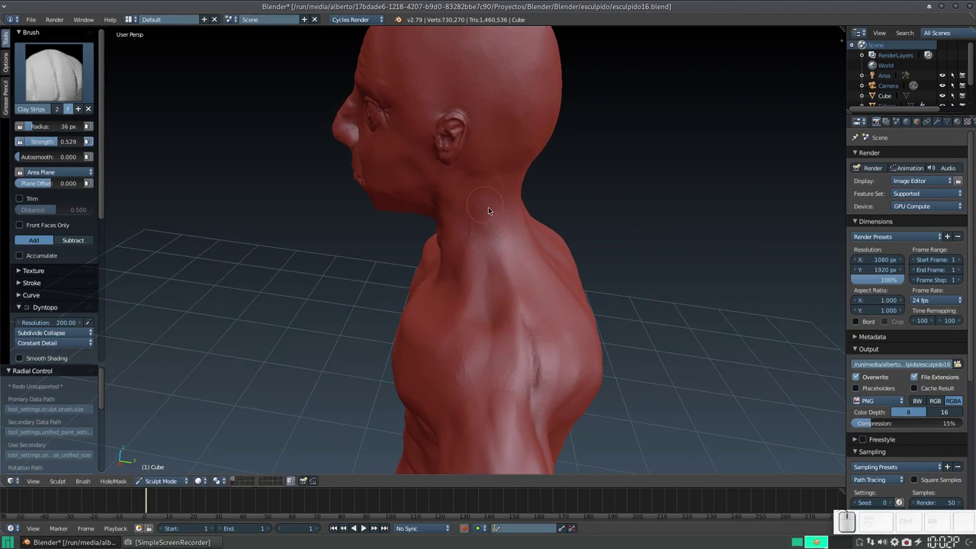
mouse_move(494, 260)
mouse_down()
mouse_move(494, 316)
mouse_move(481, 183)
mouse_up()
mouse_move(504, 339)
mouse_down()
mouse_move(484, 282)
mouse_move(493, 326)
mouse_up()
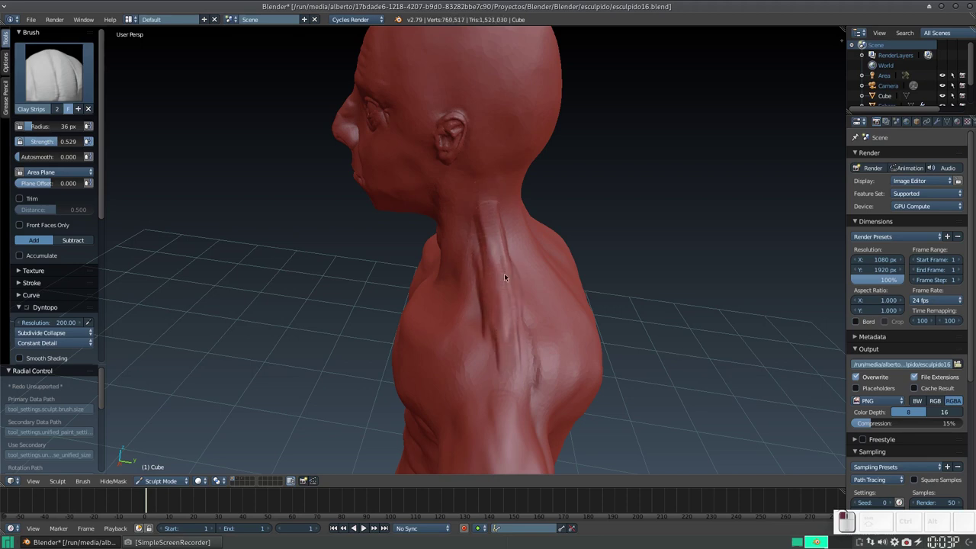
drag(498, 333, 497, 353)
Add more tendon ridges along the neck, shoulder and upper back.
middle_drag(507, 367, 581, 267)
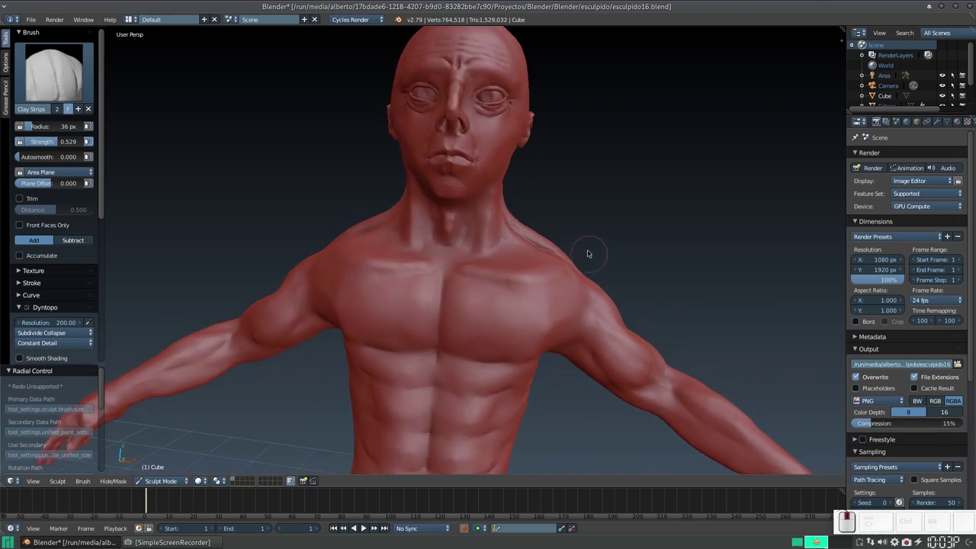
mouse_move(562, 239)
middle_down()
mouse_move(496, 289)
mouse_move(482, 263)
middle_up()
drag(471, 251, 488, 271)
drag(504, 319, 473, 253)
middle_drag(487, 264, 472, 252)
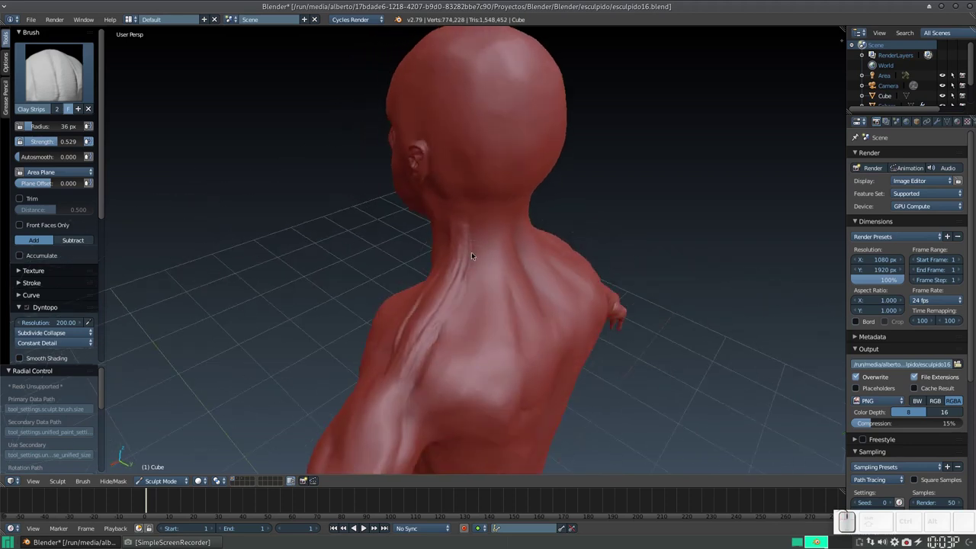
drag(430, 356, 441, 310)
mouse_move(456, 269)
middle_down()
mouse_move(483, 287)
mouse_move(560, 264)
mouse_move(479, 284)
mouse_move(505, 234)
mouse_move(489, 247)
middle_up()
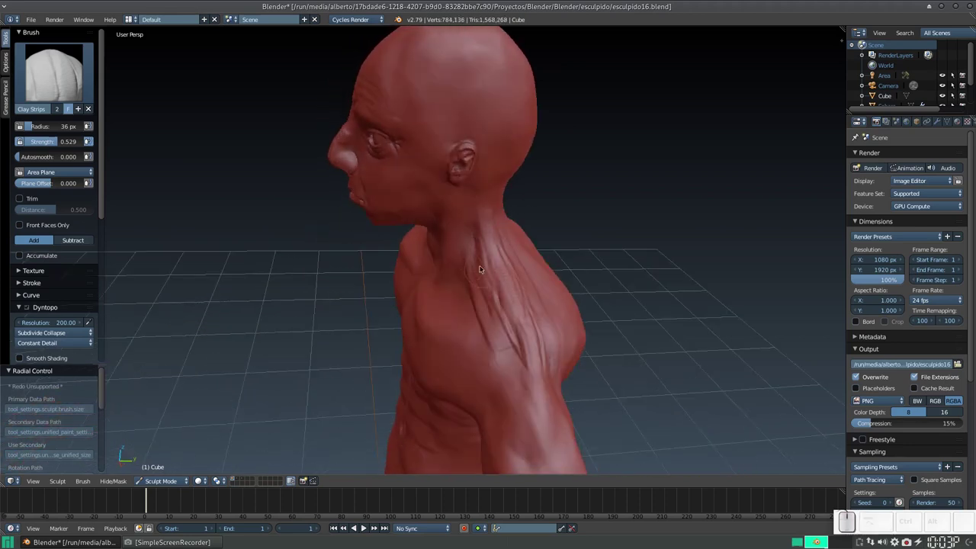
drag(498, 253, 488, 294)
mouse_move(488, 298)
middle_down()
mouse_move(536, 269)
mouse_move(427, 306)
mouse_move(446, 284)
middle_up()
Switch to the Smooth brush and orbit from behind the head back to the face.
key(s)
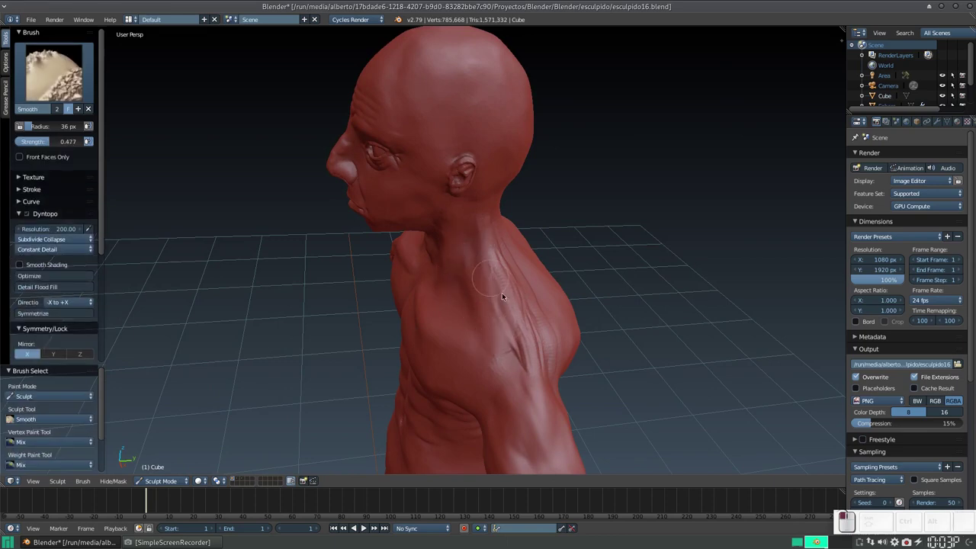
mouse_move(482, 232)
middle_down()
mouse_move(457, 244)
mouse_move(473, 271)
middle_up()
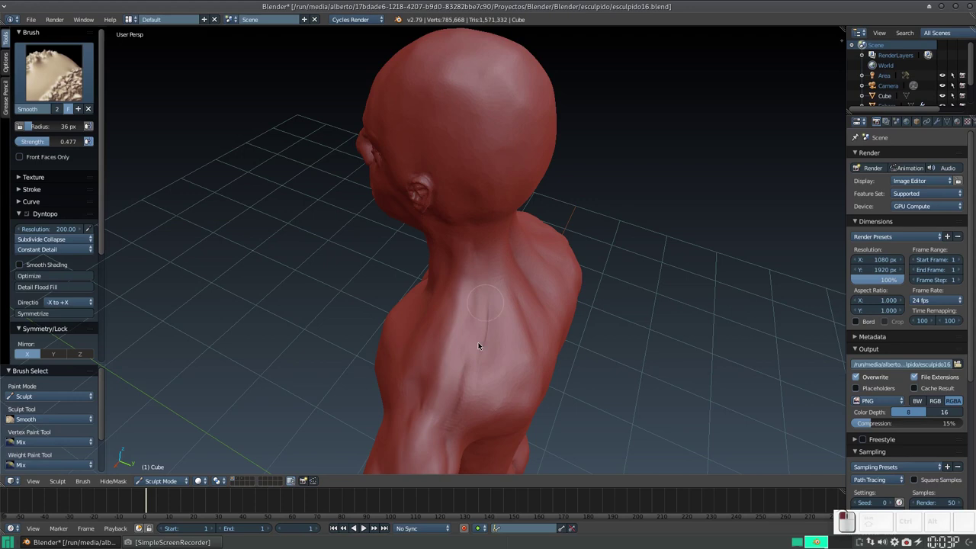
mouse_move(435, 338)
middle_down()
mouse_move(496, 305)
mouse_move(534, 268)
mouse_move(508, 305)
mouse_move(538, 305)
mouse_move(501, 295)
mouse_move(546, 280)
mouse_move(510, 279)
mouse_move(514, 318)
mouse_move(514, 299)
middle_up()
Carve crease grooves into the side and back of the neck with the Crease brush.
key(shift+c)
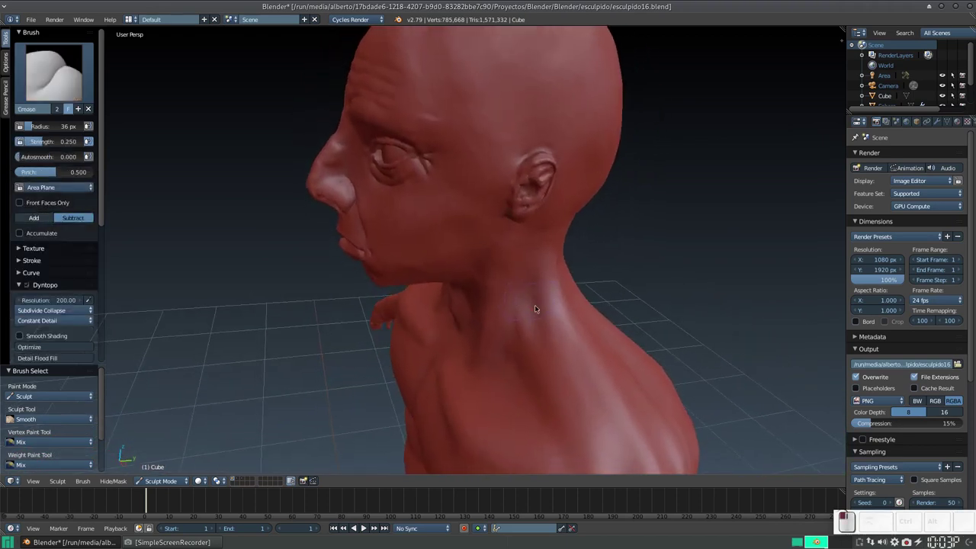
drag(540, 327, 543, 328)
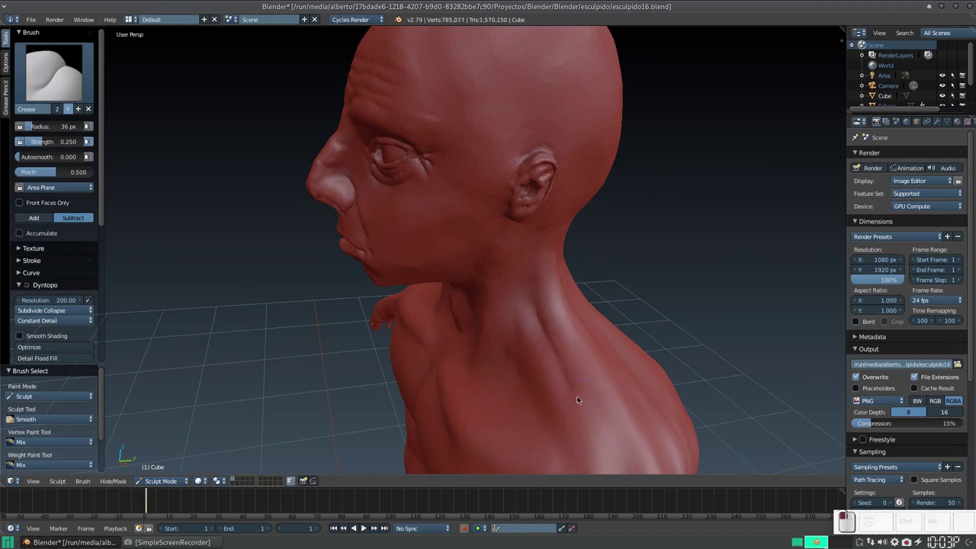
middle_drag(545, 359, 502, 361)
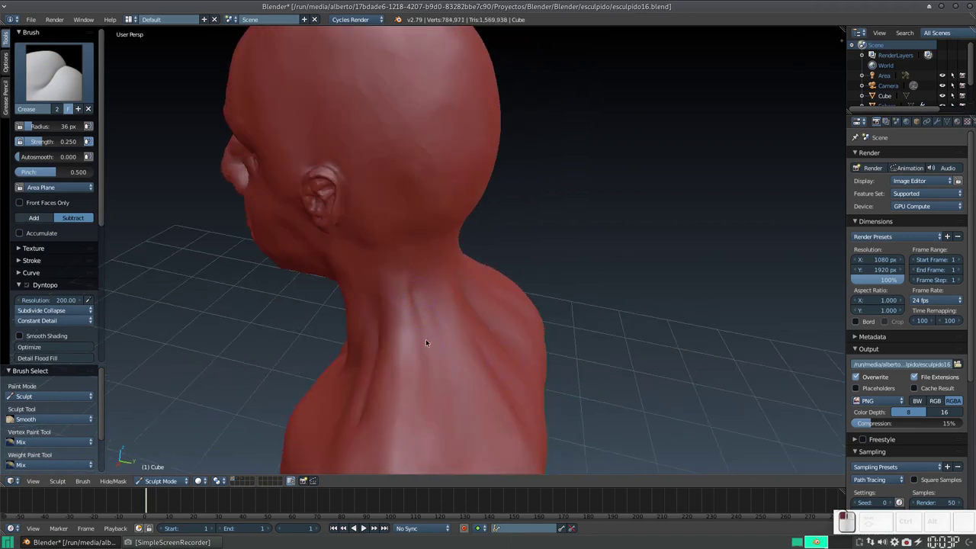
drag(432, 303, 449, 375)
middle_drag(435, 383, 468, 260)
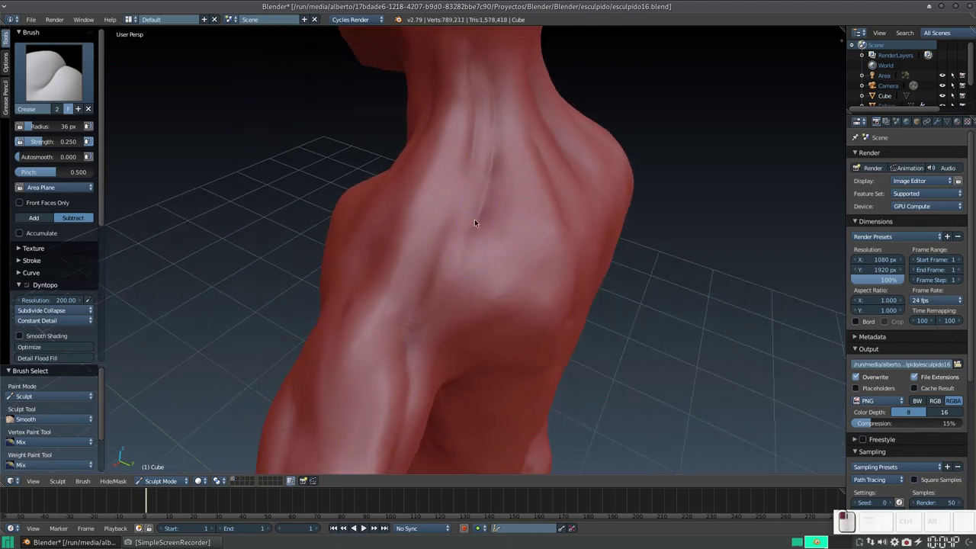
mouse_move(431, 321)
middle_down()
mouse_move(567, 242)
mouse_move(555, 250)
mouse_move(546, 237)
mouse_move(503, 248)
middle_up()
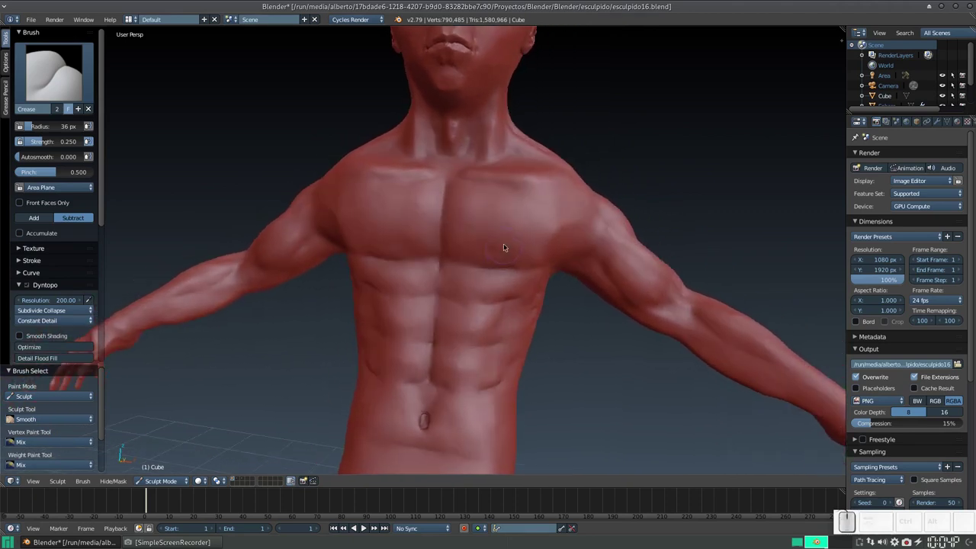
From front view, rough out the pectorals with short Clay Strips strokes.
key(KP_1)
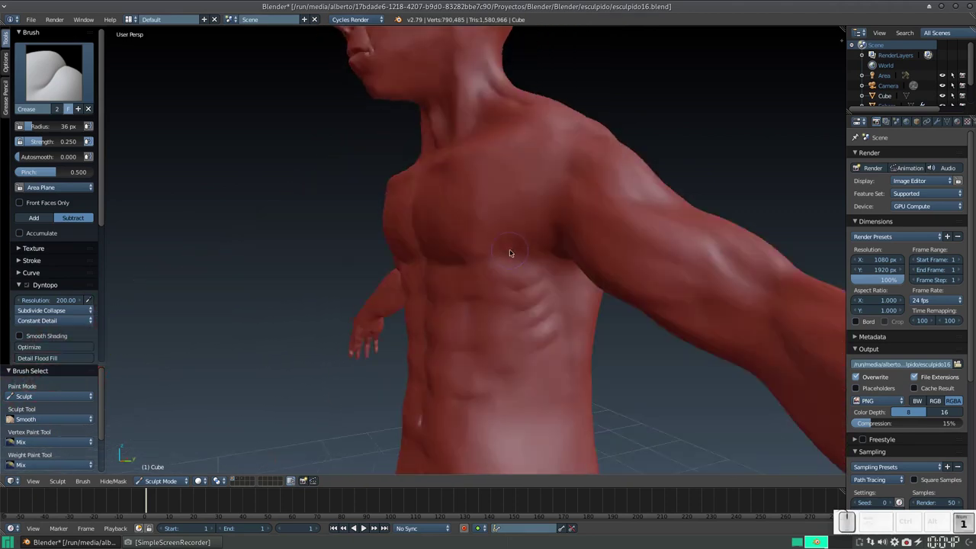
middle_drag(499, 252, 528, 217)
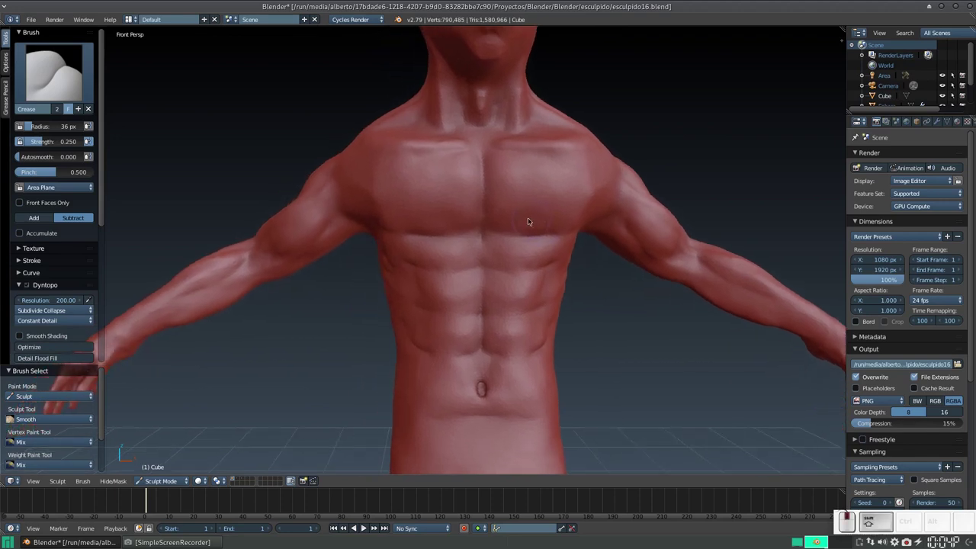
middle_drag(512, 182, 468, 208)
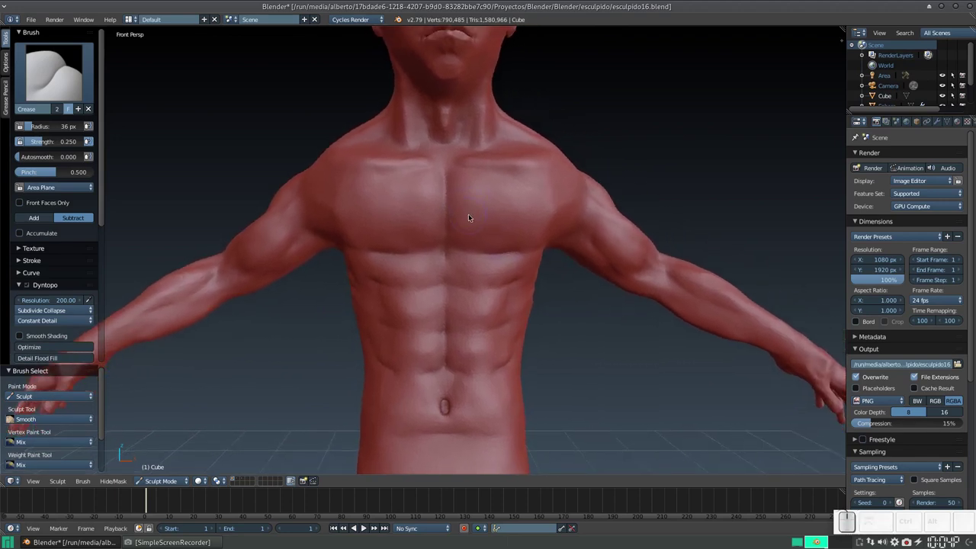
key(c)
drag(414, 186, 418, 221)
drag(445, 184, 445, 226)
mouse_move(468, 188)
mouse_down()
mouse_move(479, 244)
mouse_move(536, 201)
mouse_move(473, 187)
mouse_move(496, 199)
mouse_move(483, 226)
mouse_move(519, 194)
mouse_up()
middle_drag(480, 206, 473, 235)
Add more Clay Strips strokes on the chest with a 32 px brush.
scroll(482, 231, up, 2)
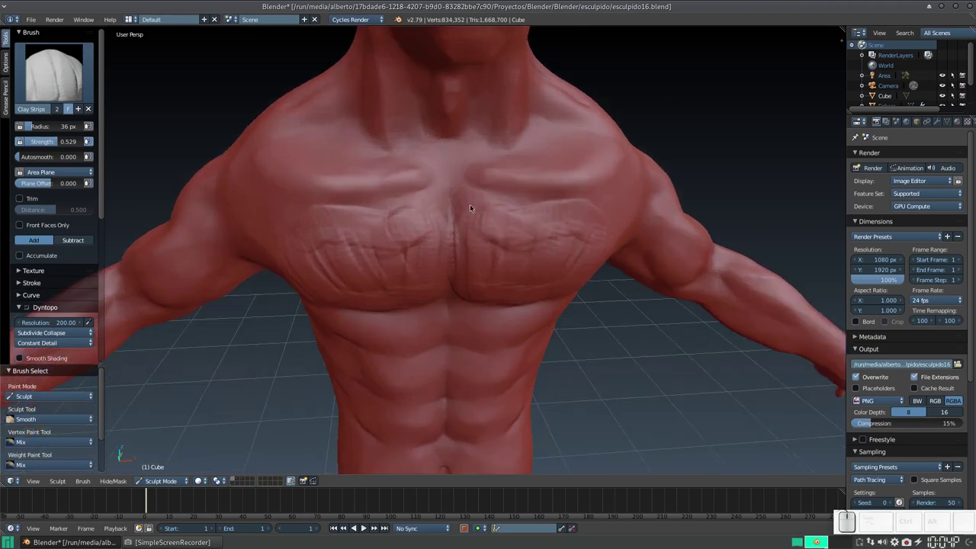
key(f)
click(472, 214)
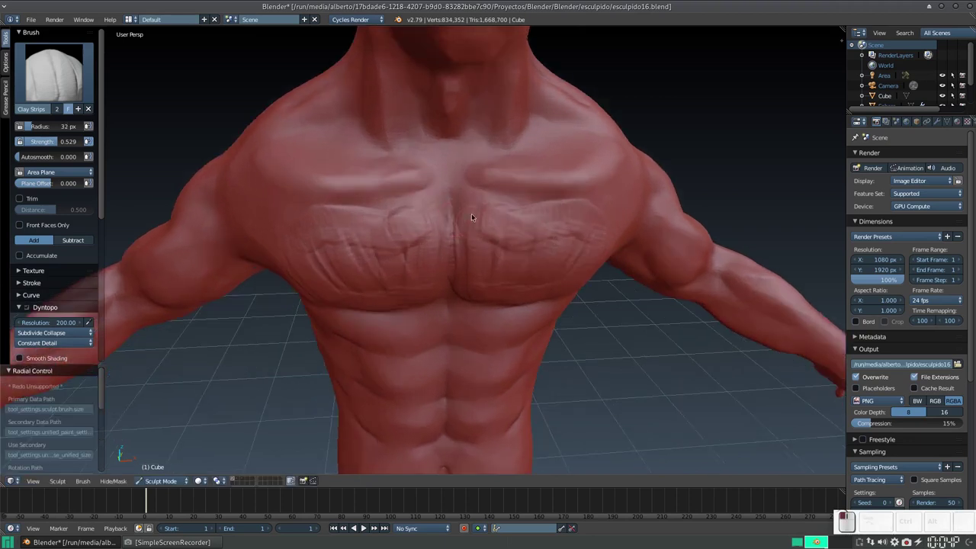
drag(474, 202, 483, 205)
drag(565, 213, 616, 212)
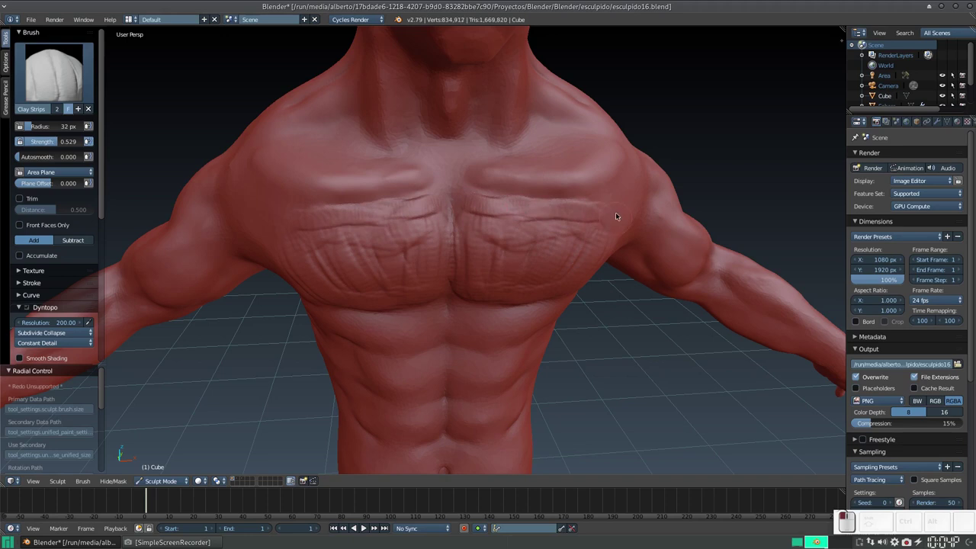
scroll(433, 265, up, 2)
mouse_move(432, 265)
middle_down()
mouse_move(544, 212)
mouse_move(550, 263)
middle_up()
Smooth the wrinkles on the sternum and chest with a 43 px Smooth brush.
key(s)
key(f)
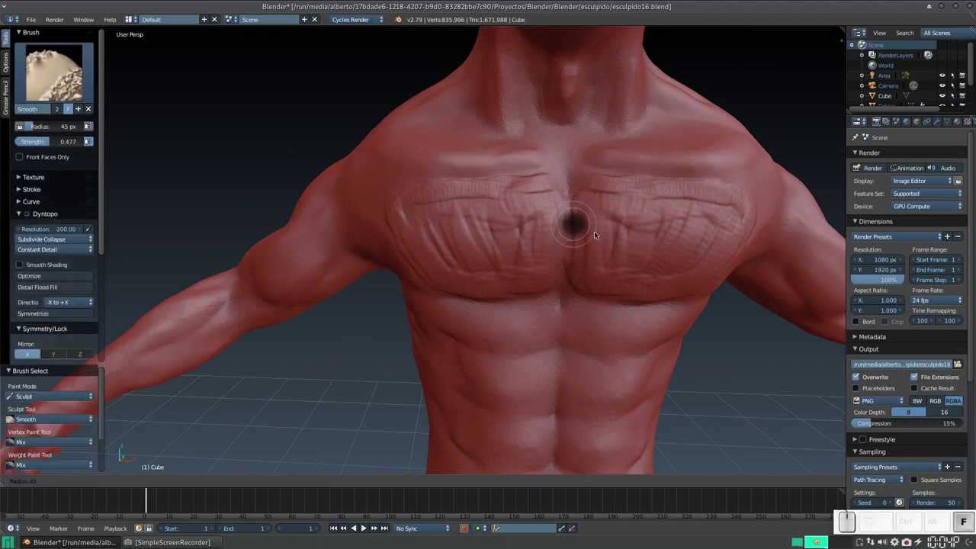
click(594, 231)
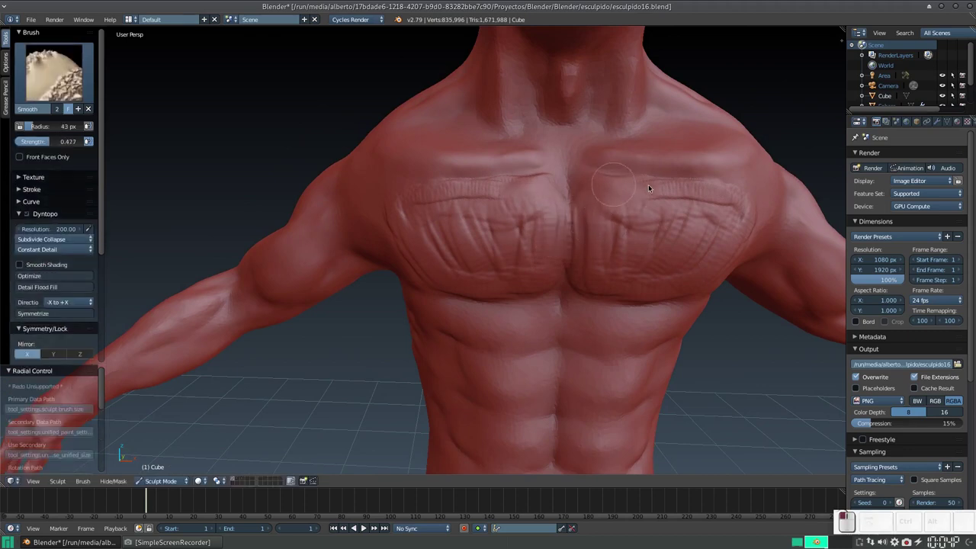
mouse_move(602, 195)
mouse_down()
mouse_move(580, 269)
mouse_move(600, 272)
mouse_move(605, 239)
mouse_move(697, 189)
mouse_up()
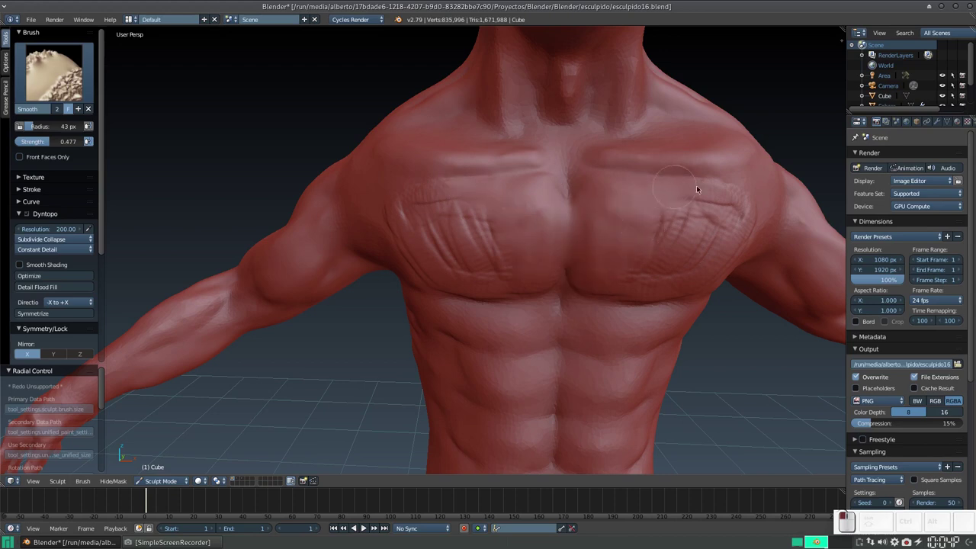
middle_drag(744, 229, 776, 217)
mouse_move(806, 224)
mouse_down()
mouse_move(663, 230)
mouse_move(675, 256)
mouse_move(588, 296)
mouse_move(610, 323)
mouse_move(602, 312)
mouse_move(673, 305)
mouse_move(654, 292)
mouse_move(710, 255)
mouse_move(708, 243)
mouse_up()
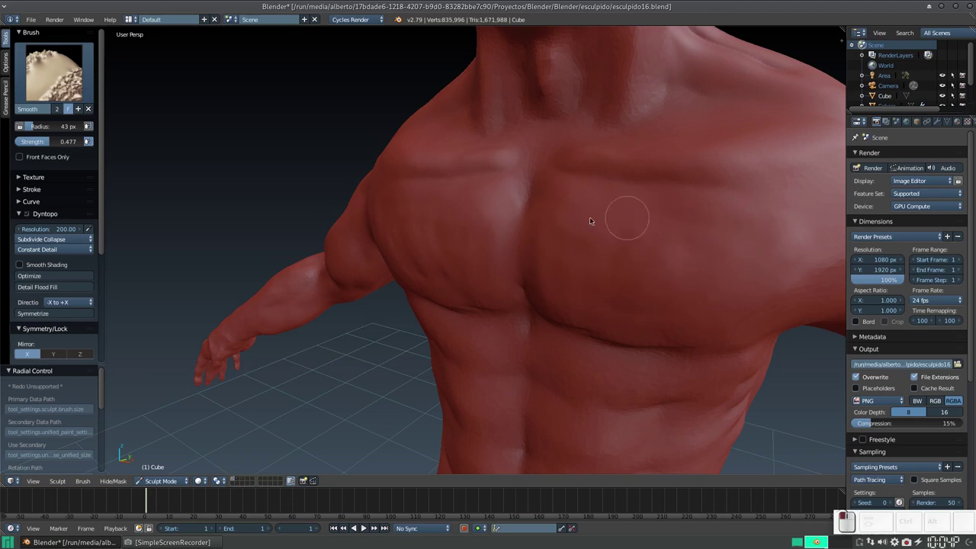
mouse_move(549, 241)
middle_down()
mouse_move(584, 218)
mouse_move(584, 226)
mouse_move(610, 192)
mouse_move(619, 200)
mouse_move(620, 185)
middle_up()
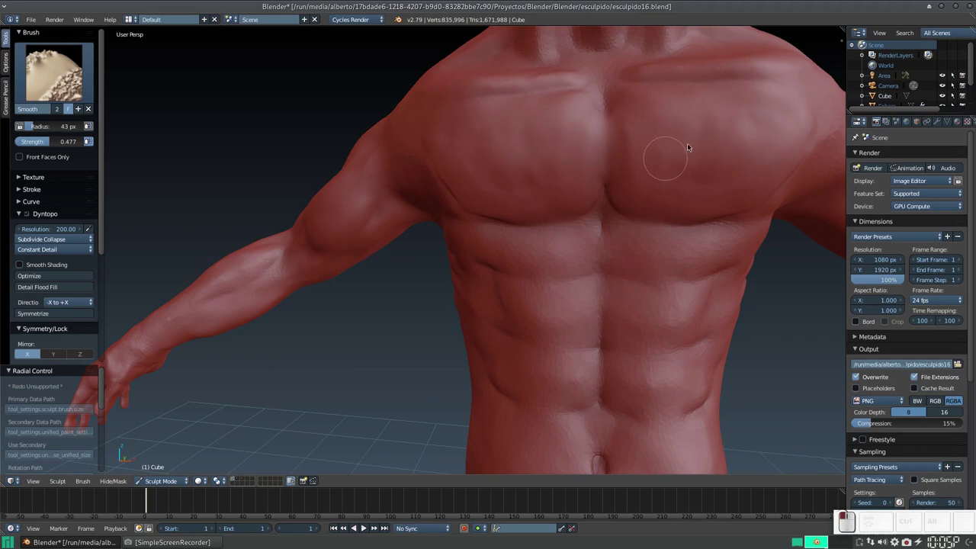
drag(758, 115, 629, 138)
mouse_move(629, 138)
middle_down()
mouse_move(615, 203)
mouse_move(626, 207)
mouse_move(599, 168)
mouse_move(587, 183)
middle_up()
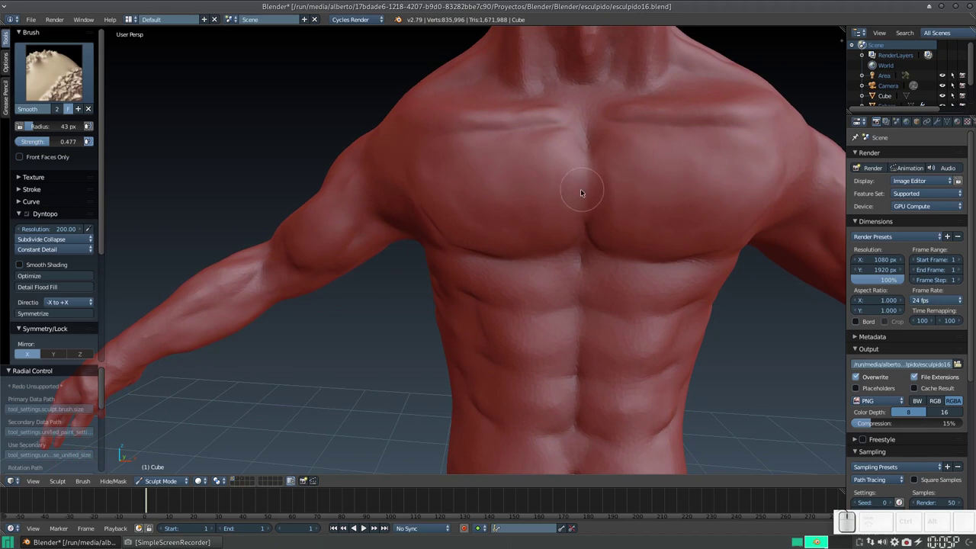
Crease the sternum and the line below the right pectoral with a 33 px Crease brush.
key(shift+c)
mouse_move(585, 143)
mouse_down()
mouse_move(584, 181)
mouse_move(587, 163)
mouse_move(588, 172)
mouse_up()
key(f)
click(589, 171)
drag(586, 233, 584, 224)
mouse_move(635, 261)
mouse_down()
mouse_move(649, 263)
mouse_move(689, 221)
mouse_up()
mouse_move(688, 220)
middle_down()
mouse_move(643, 206)
mouse_move(641, 220)
middle_up()
scroll(641, 220, down, 3)
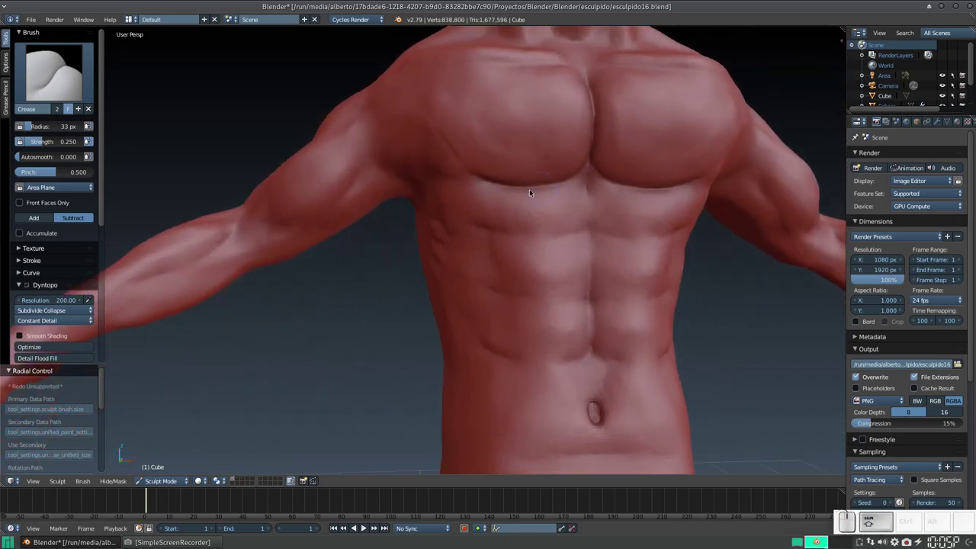
Smooth the upper-left chest, then add Clay Strips ridges across the upper abdomen.
key(s)
drag(458, 124, 452, 143)
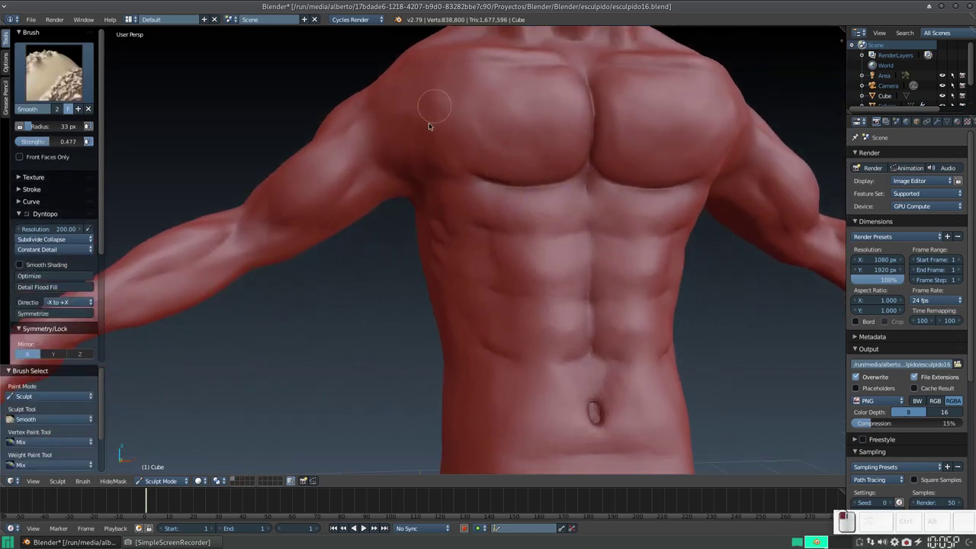
mouse_move(519, 107)
middle_down()
mouse_move(483, 127)
mouse_move(508, 148)
mouse_move(468, 179)
middle_up()
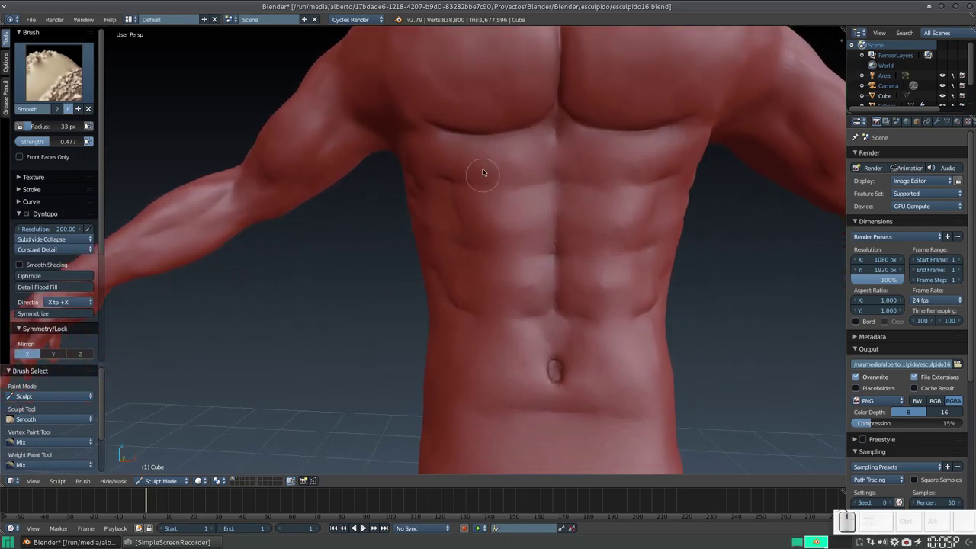
key(3)
mouse_move(570, 143)
mouse_down()
mouse_move(567, 174)
mouse_move(598, 162)
mouse_up()
mouse_move(496, 151)
mouse_down()
mouse_move(448, 152)
mouse_move(453, 163)
mouse_move(532, 167)
mouse_move(434, 158)
mouse_move(521, 153)
mouse_up()
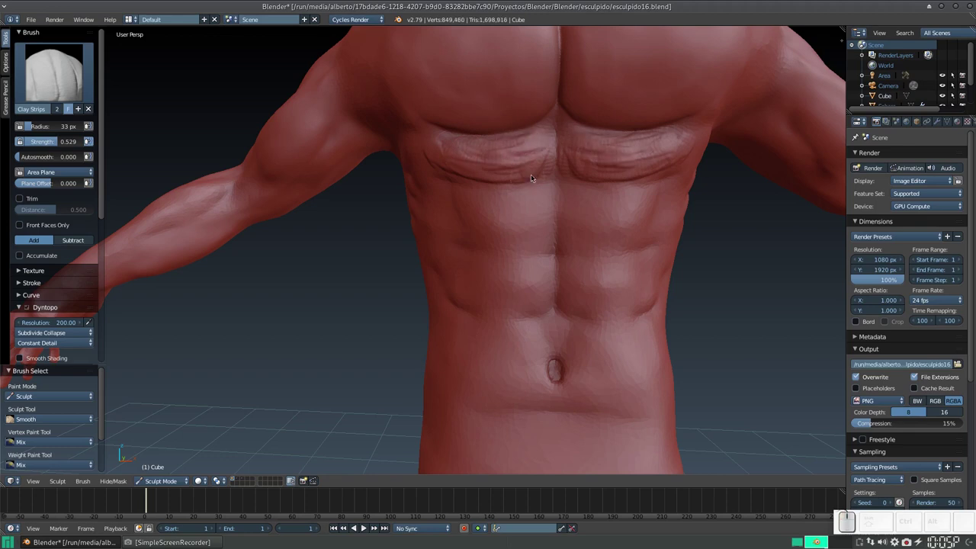
Add mirrored Clay Strips ridges across the abs and around the navel.
mouse_move(533, 199)
mouse_down()
mouse_move(536, 228)
mouse_move(492, 234)
mouse_move(496, 208)
mouse_move(516, 200)
mouse_move(502, 222)
mouse_move(532, 234)
mouse_move(512, 273)
mouse_move(542, 290)
mouse_move(506, 304)
mouse_move(511, 276)
mouse_move(537, 291)
mouse_up()
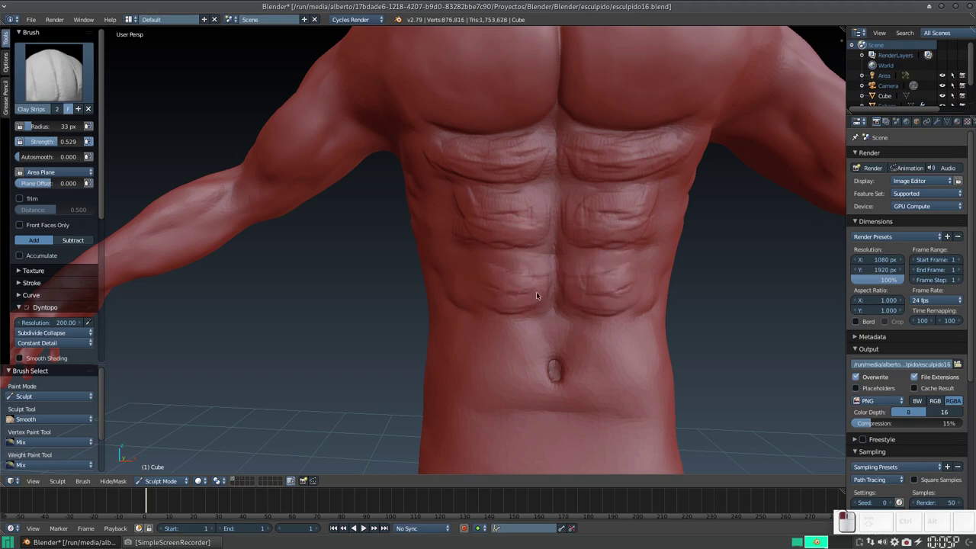
middle_drag(514, 304, 541, 213)
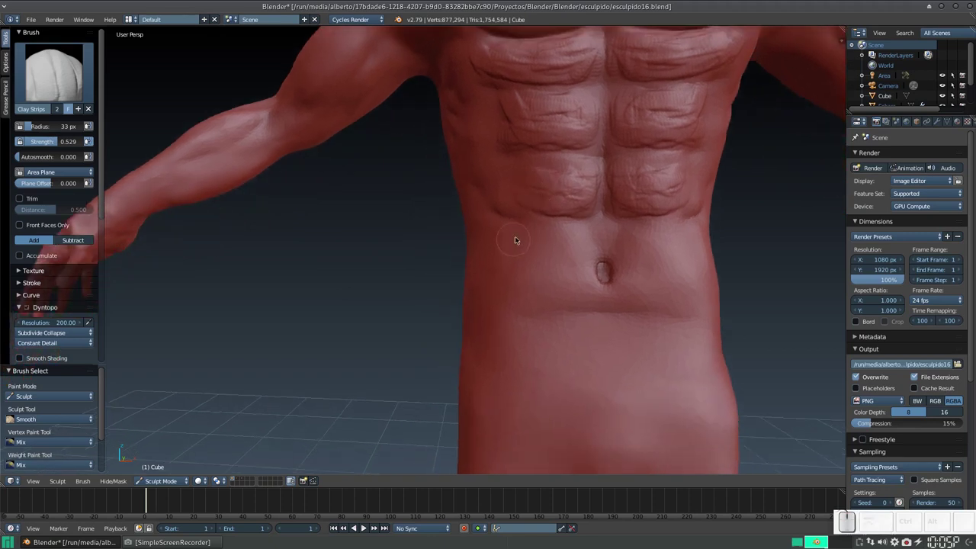
mouse_move(534, 271)
mouse_down()
mouse_move(538, 297)
mouse_move(587, 309)
mouse_up()
mouse_move(526, 294)
mouse_down()
mouse_move(568, 309)
mouse_move(558, 320)
mouse_move(598, 321)
mouse_move(610, 355)
mouse_up()
mouse_move(547, 249)
mouse_down()
mouse_move(568, 282)
mouse_move(541, 241)
mouse_move(606, 241)
mouse_move(550, 238)
mouse_move(478, 255)
mouse_move(551, 308)
mouse_up()
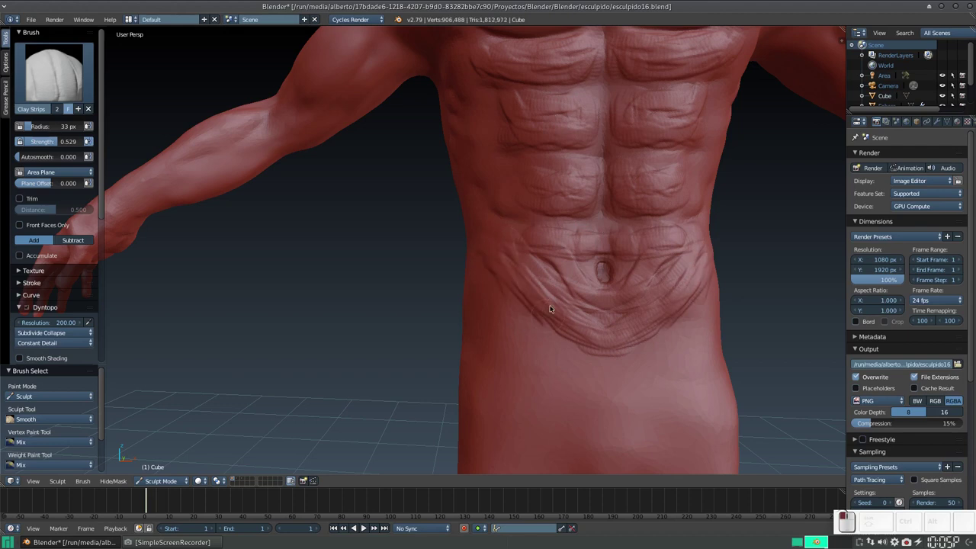
middle_drag(538, 257, 552, 246)
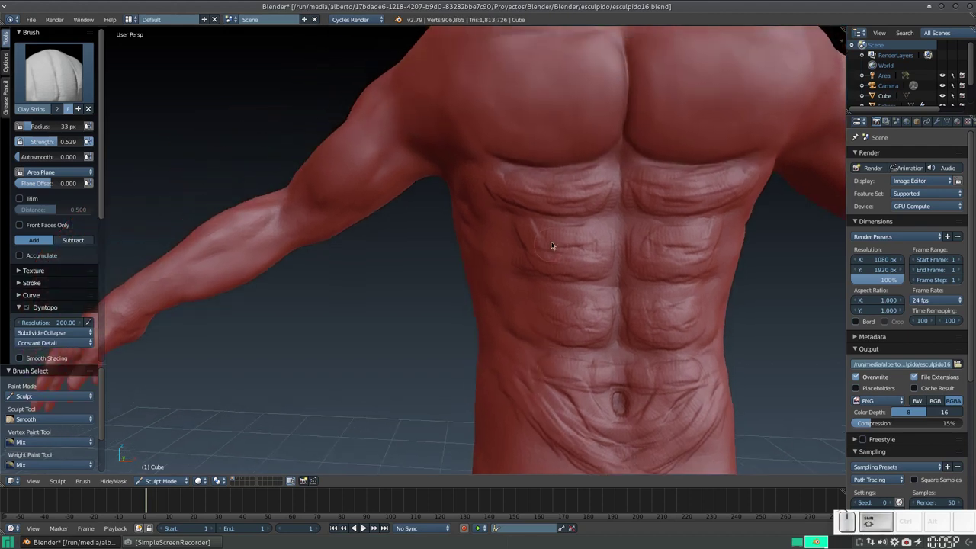
Smooth the wrinkles below the pectoral crease and on the left abs.
key(s)
mouse_move(511, 179)
mouse_down()
mouse_move(597, 170)
mouse_move(553, 180)
mouse_up()
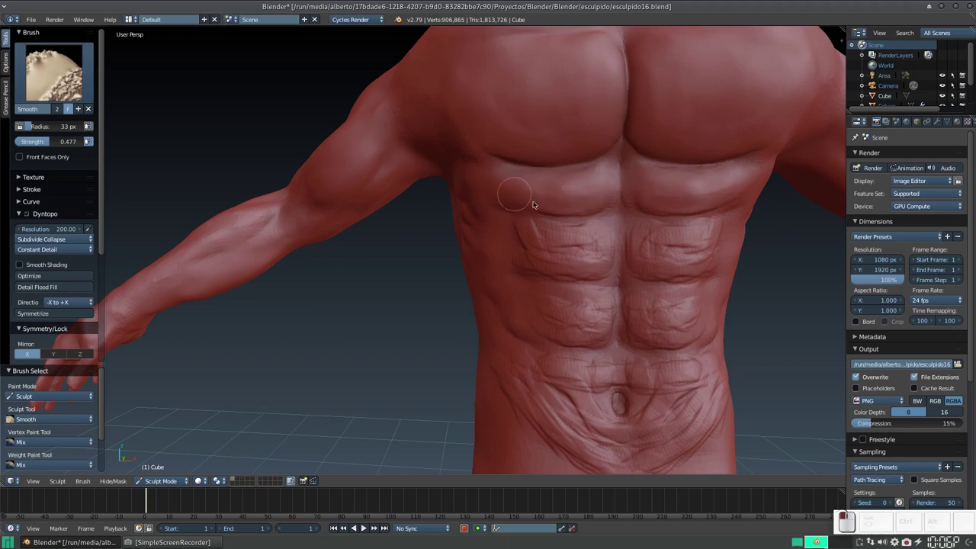
mouse_move(574, 269)
mouse_down()
mouse_move(534, 233)
mouse_move(545, 240)
mouse_move(557, 229)
mouse_move(571, 236)
mouse_move(512, 246)
mouse_move(601, 269)
mouse_move(516, 233)
mouse_move(525, 244)
mouse_up()
mouse_move(603, 305)
mouse_down()
mouse_move(602, 328)
mouse_move(543, 332)
mouse_move(573, 307)
mouse_up()
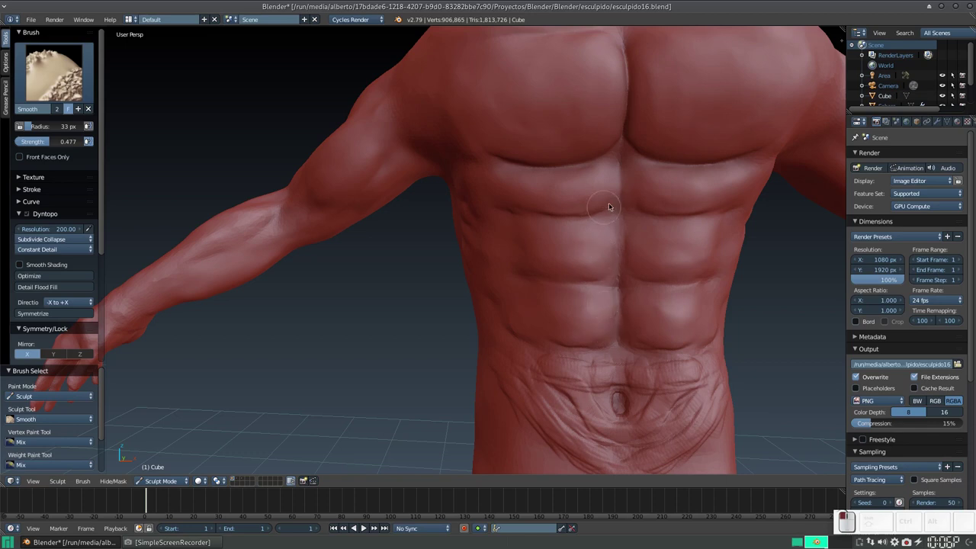
mouse_move(496, 200)
middle_down()
mouse_move(499, 211)
mouse_move(528, 208)
mouse_move(545, 192)
mouse_move(510, 231)
mouse_move(484, 315)
mouse_move(458, 266)
mouse_move(449, 276)
middle_up()
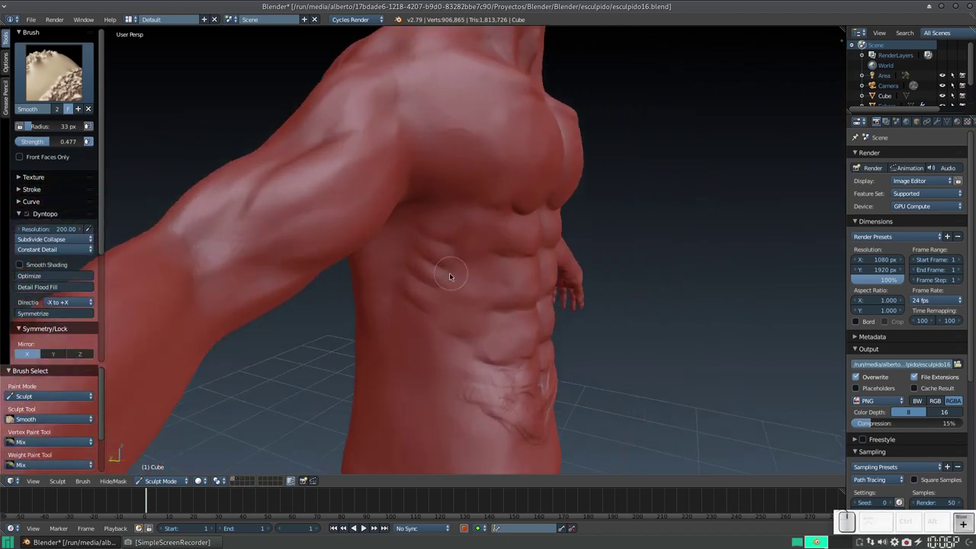
Carve five Crease brush strokes along the ribs on the torso's left side.
scroll(442, 281, up, 2)
key(shift+c)
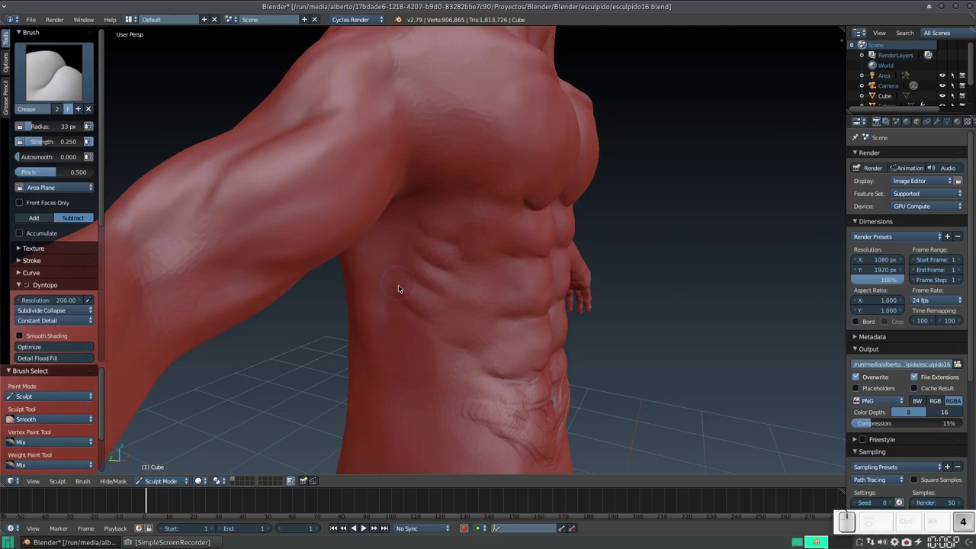
drag(452, 246, 429, 238)
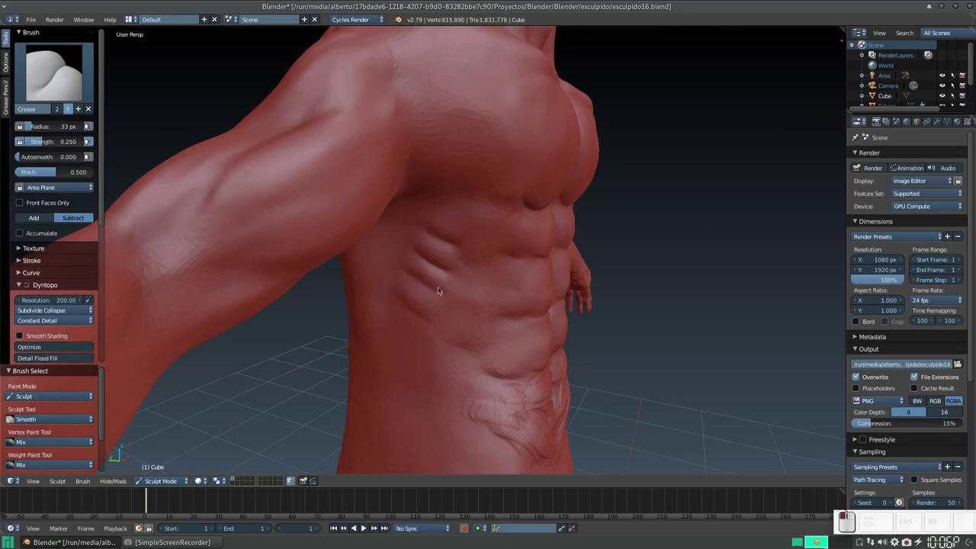
drag(403, 302, 437, 310)
drag(459, 243, 460, 233)
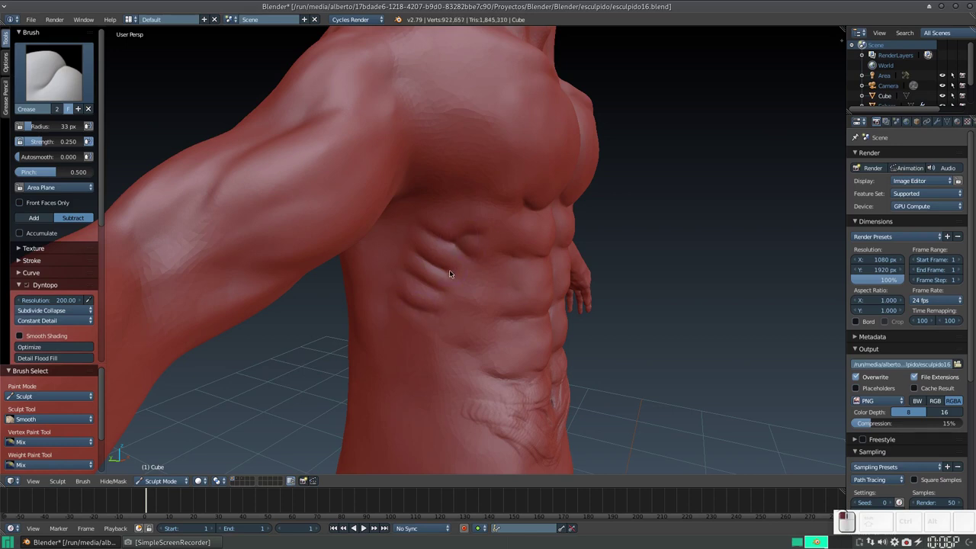
drag(451, 272, 441, 296)
mouse_move(458, 303)
mouse_down()
mouse_move(440, 314)
mouse_move(451, 319)
mouse_up()
middle_drag(446, 305, 465, 271)
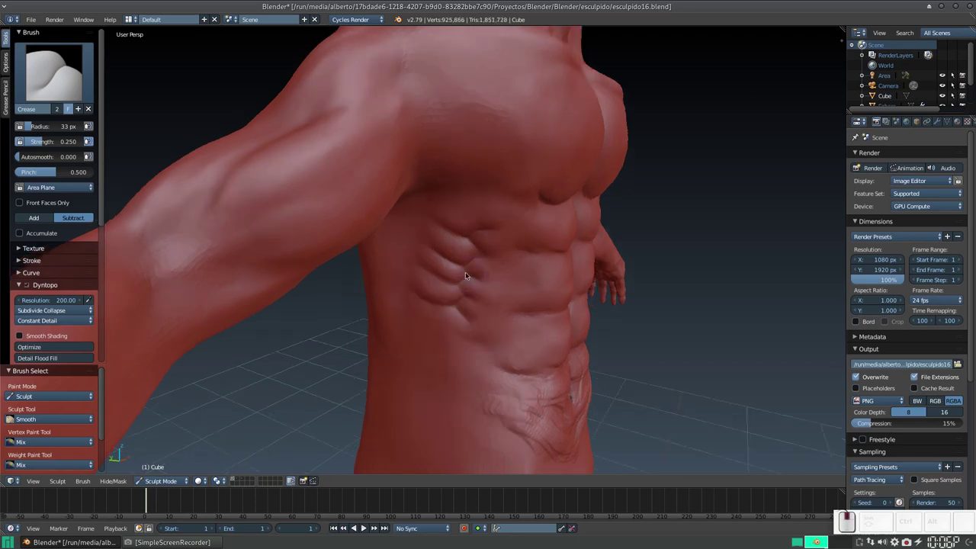
scroll(482, 273, up, 3)
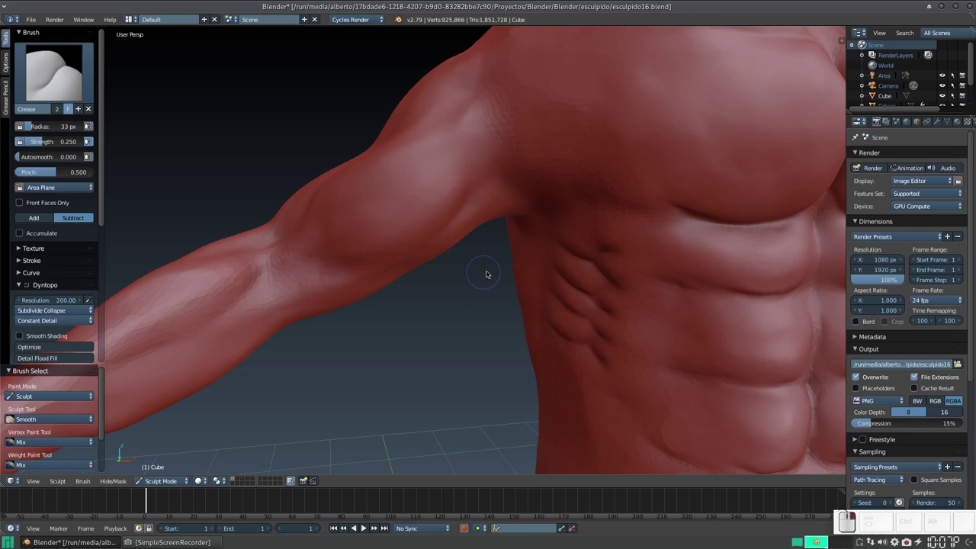
click(486, 274)
click(601, 273)
click(624, 239)
drag(579, 248, 584, 257)
key(KP_8)
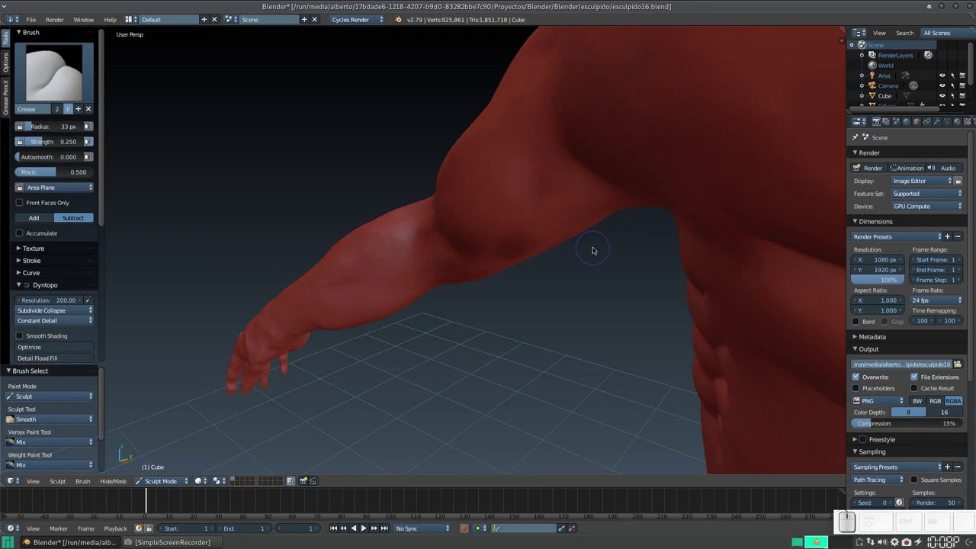
mouse_move(597, 239)
middle_down()
mouse_move(630, 201)
mouse_move(552, 259)
middle_up()
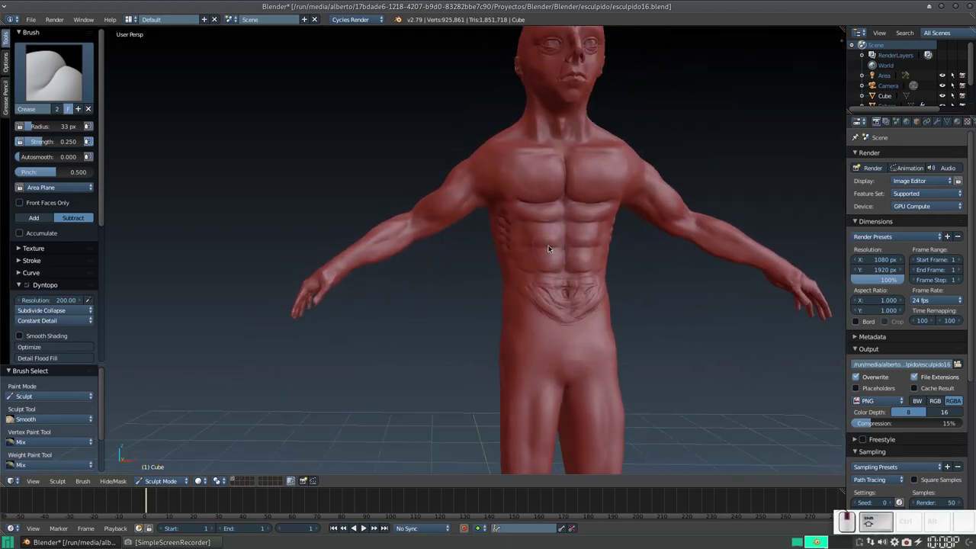
Smooth away the wrinkle lines on the left lower abdomen.
scroll(555, 263, up, 3)
scroll(555, 264, up, 2)
mouse_move(562, 257)
middle_down()
mouse_move(509, 224)
mouse_move(495, 268)
middle_up()
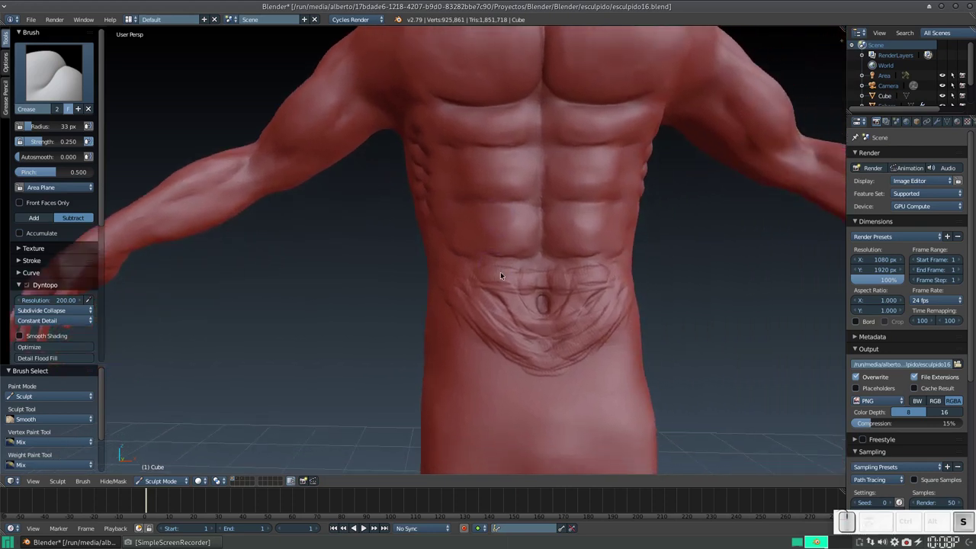
key(s)
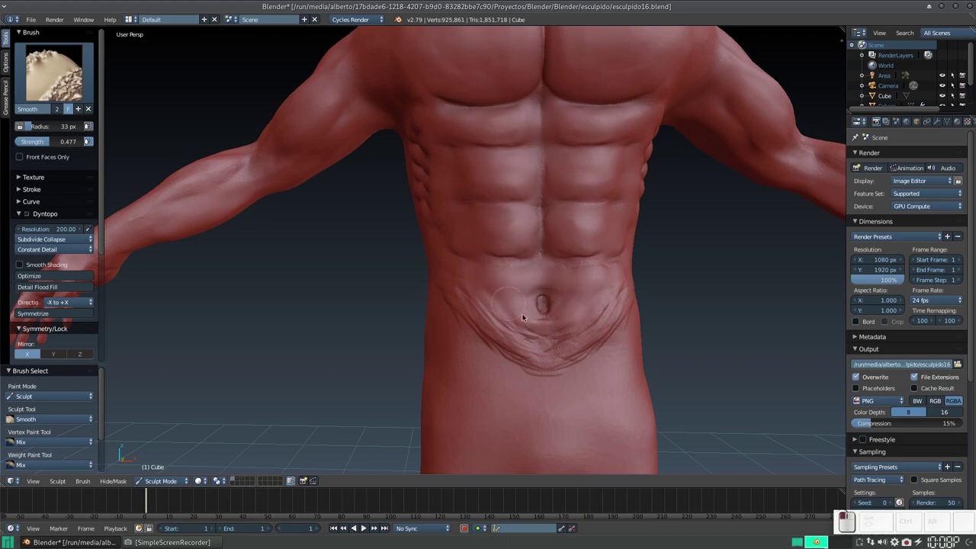
drag(489, 317, 436, 290)
drag(500, 329, 455, 290)
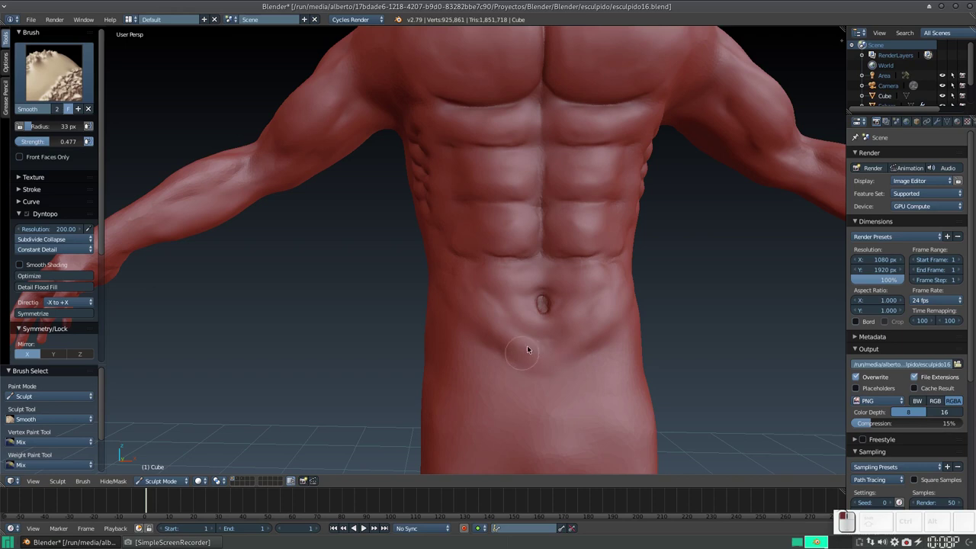
Lay a Clay Strips stroke on the torso's side with a 57 px brush.
mouse_move(616, 282)
middle_down()
mouse_move(560, 276)
mouse_move(567, 272)
mouse_move(504, 251)
mouse_move(475, 255)
middle_up()
key(3)
middle_drag(489, 222, 421, 245)
key(f)
click(421, 232)
mouse_move(421, 234)
mouse_down()
mouse_move(445, 232)
mouse_move(497, 265)
mouse_up()
Deepen the clay oval and add a raised clay blob on the flank.
mouse_move(405, 270)
mouse_down()
mouse_move(451, 267)
mouse_move(481, 234)
mouse_up()
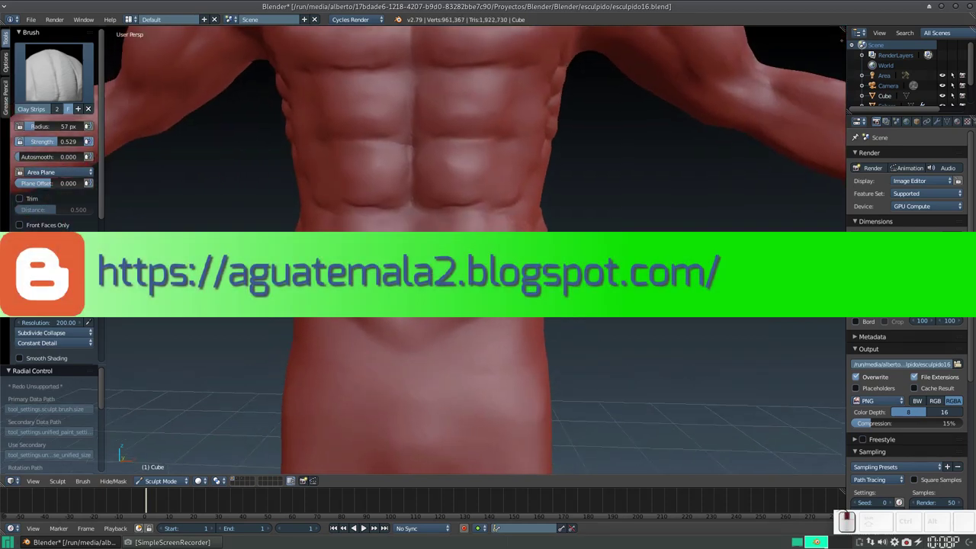
middle_drag(488, 366, 335, 366)
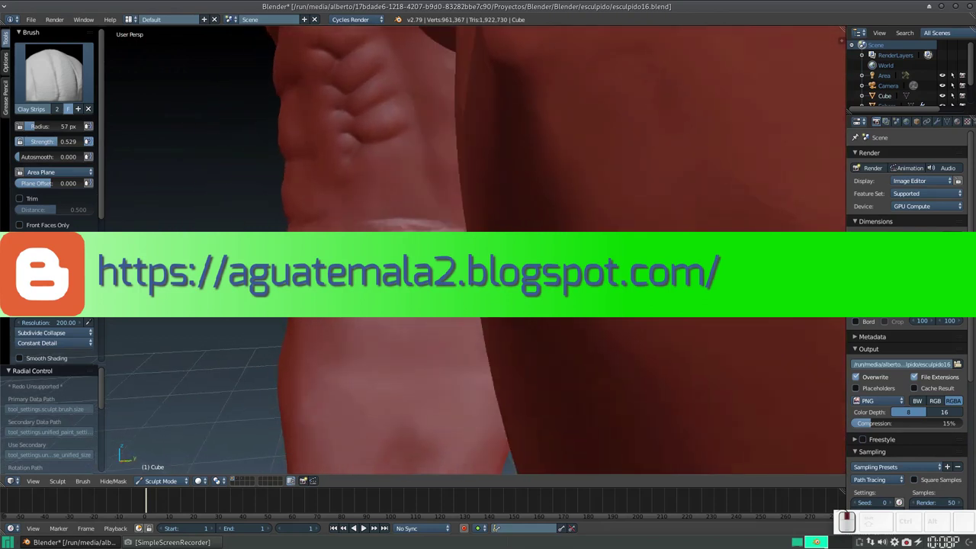
drag(402, 223, 400, 214)
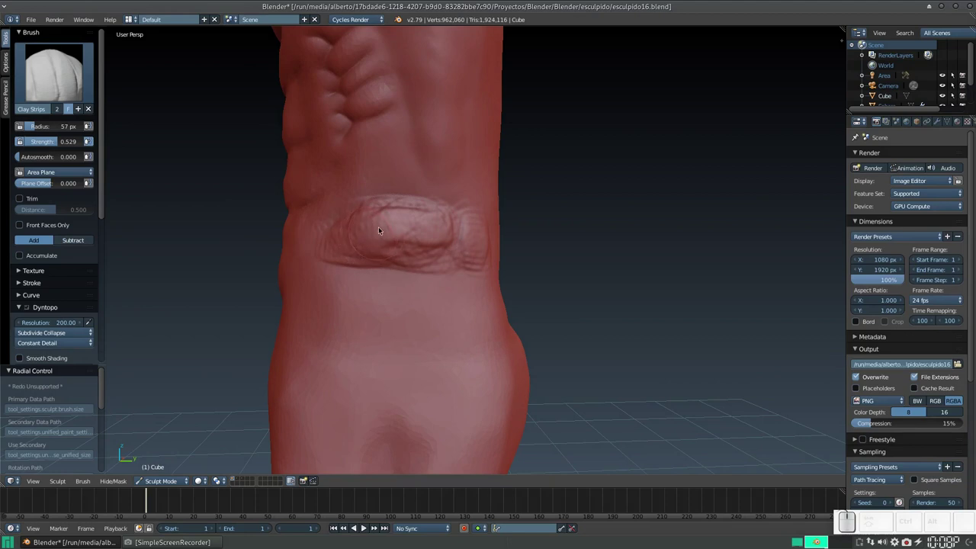
Smooth the flank blob into a rounded oblique bulge, then orbit to the back.
key(s)
mouse_move(341, 230)
mouse_down()
mouse_move(438, 245)
mouse_move(472, 231)
mouse_move(475, 254)
mouse_move(489, 235)
mouse_move(408, 203)
mouse_move(326, 263)
mouse_move(339, 233)
mouse_move(375, 207)
mouse_move(486, 233)
mouse_up()
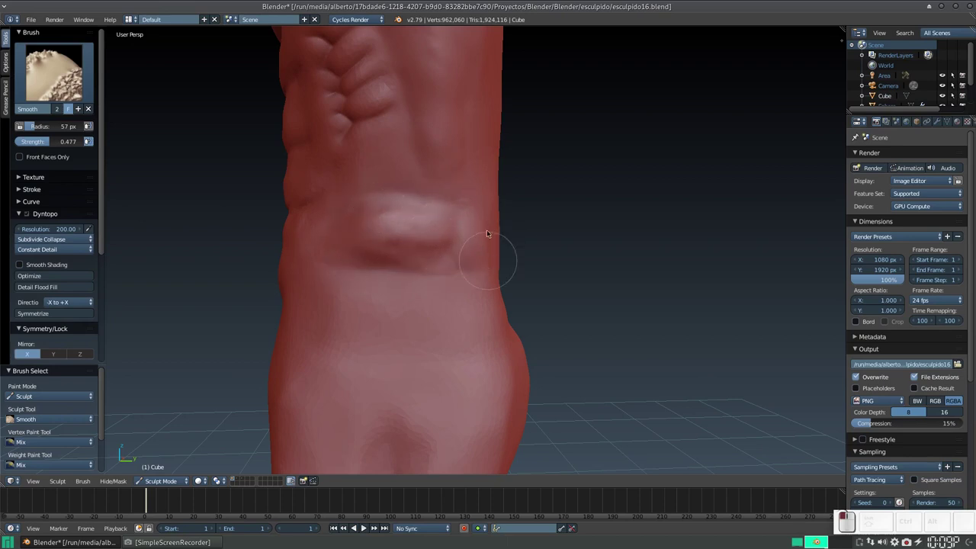
mouse_move(489, 231)
middle_down()
mouse_move(529, 233)
mouse_move(472, 226)
mouse_move(410, 234)
mouse_move(360, 216)
middle_up()
mouse_move(360, 217)
mouse_down()
mouse_move(456, 221)
mouse_move(316, 224)
mouse_move(421, 231)
mouse_move(373, 256)
mouse_move(430, 259)
mouse_up()
mouse_move(430, 258)
middle_down()
mouse_move(460, 255)
mouse_move(562, 285)
mouse_move(518, 266)
mouse_move(430, 198)
middle_up()
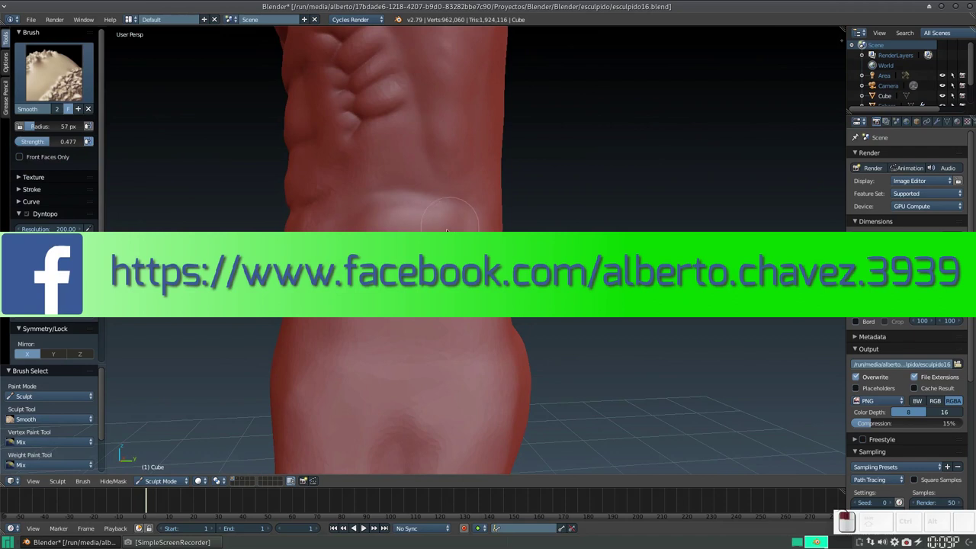
middle_drag(458, 218, 322, 229)
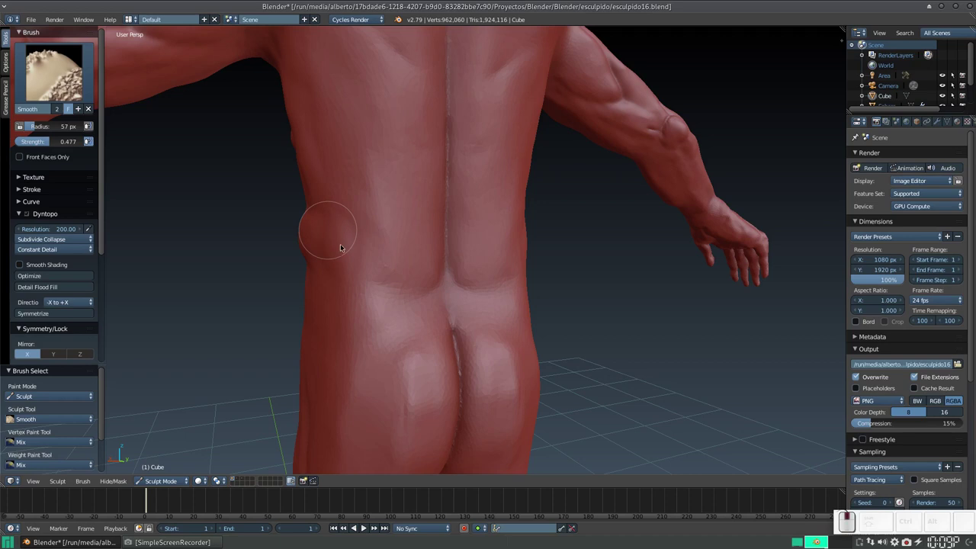
Build a Clay Strips bump on the lower back and smooth it.
mouse_move(375, 208)
middle_down()
mouse_move(367, 219)
mouse_move(399, 279)
mouse_move(371, 233)
mouse_move(399, 251)
mouse_move(458, 253)
mouse_move(480, 271)
middle_up()
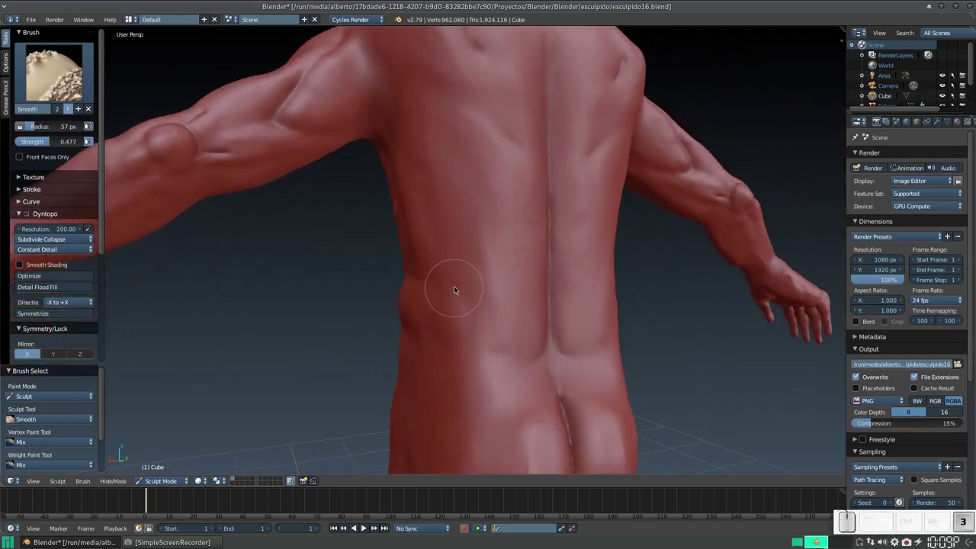
key(c)
mouse_move(455, 319)
mouse_down()
mouse_move(425, 310)
mouse_move(436, 322)
mouse_move(427, 318)
mouse_move(470, 287)
mouse_up()
key(s)
mouse_move(470, 287)
middle_down()
mouse_move(420, 283)
mouse_move(445, 331)
mouse_move(484, 296)
mouse_move(480, 275)
middle_up()
With the Crease brush at 39 px, crease muscle lines across the upper back and shoulder blades.
key(shift+c)
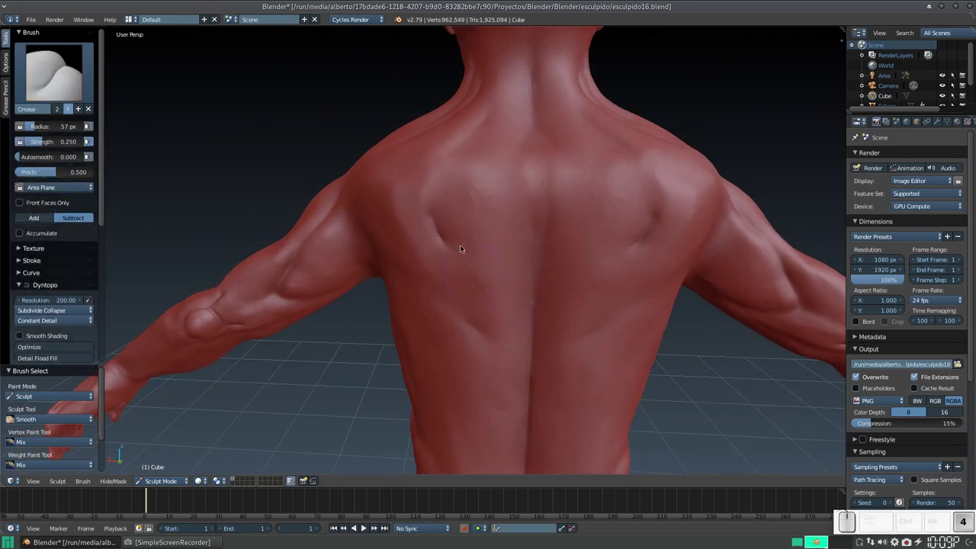
key(f)
click(452, 265)
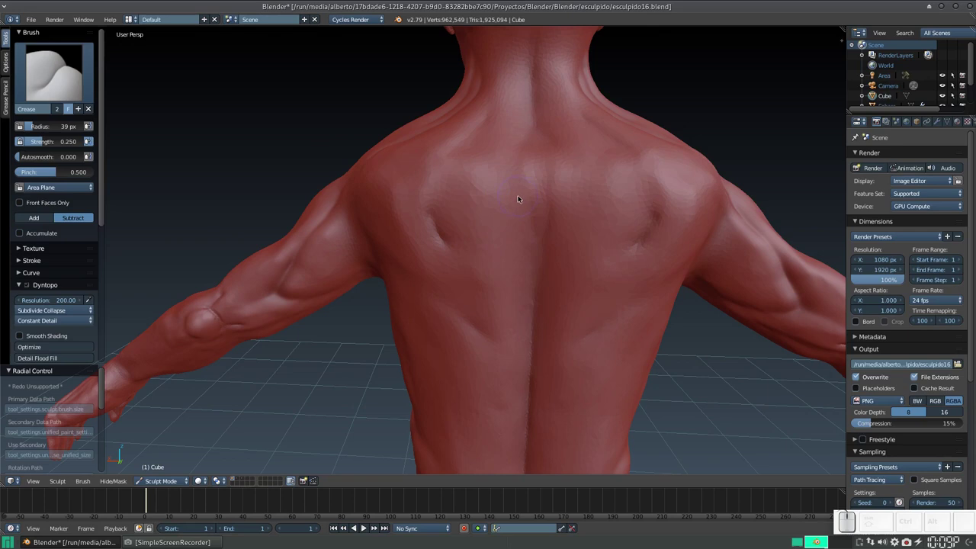
drag(522, 202, 515, 215)
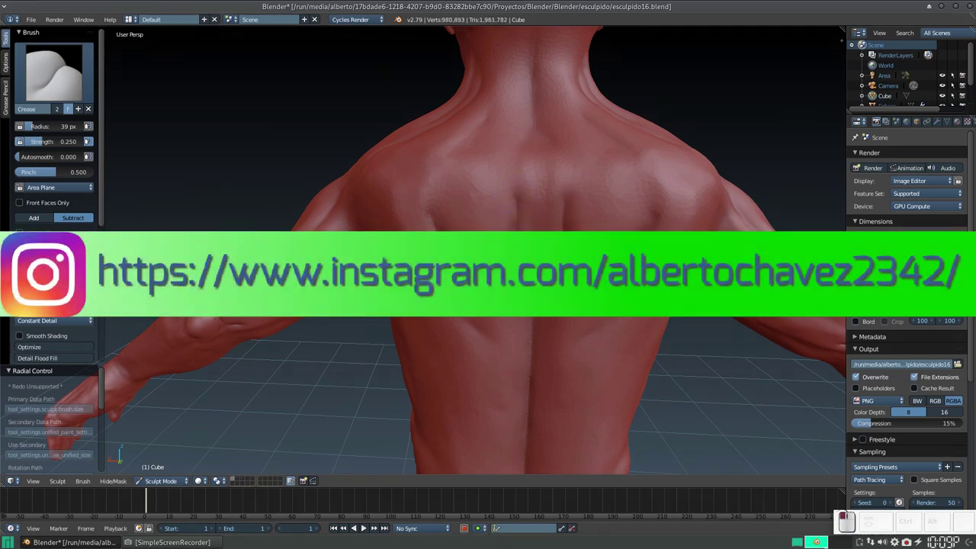
drag(488, 282, 490, 329)
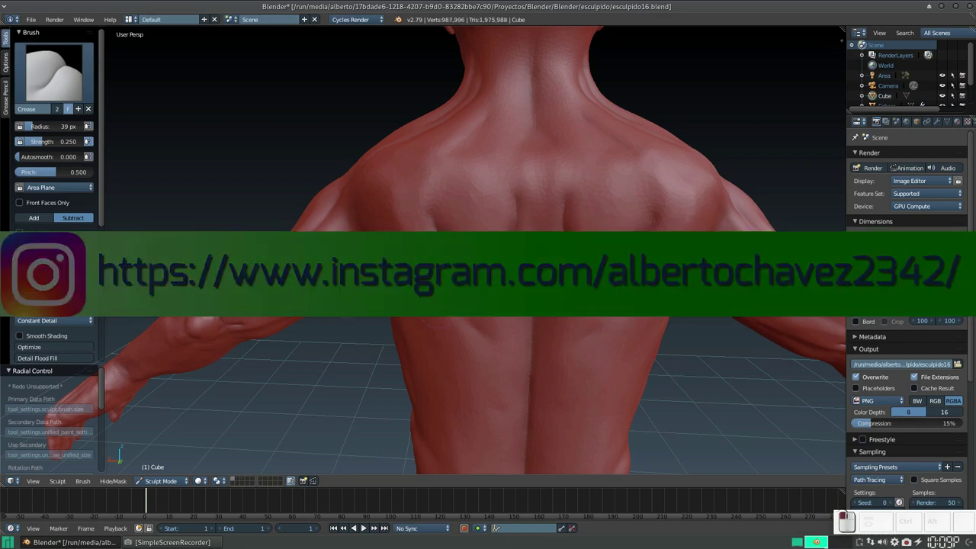
mouse_move(496, 303)
middle_down()
mouse_move(488, 202)
mouse_move(523, 235)
middle_up()
mouse_move(523, 232)
mouse_down()
mouse_move(510, 222)
mouse_move(519, 206)
mouse_move(513, 222)
mouse_up()
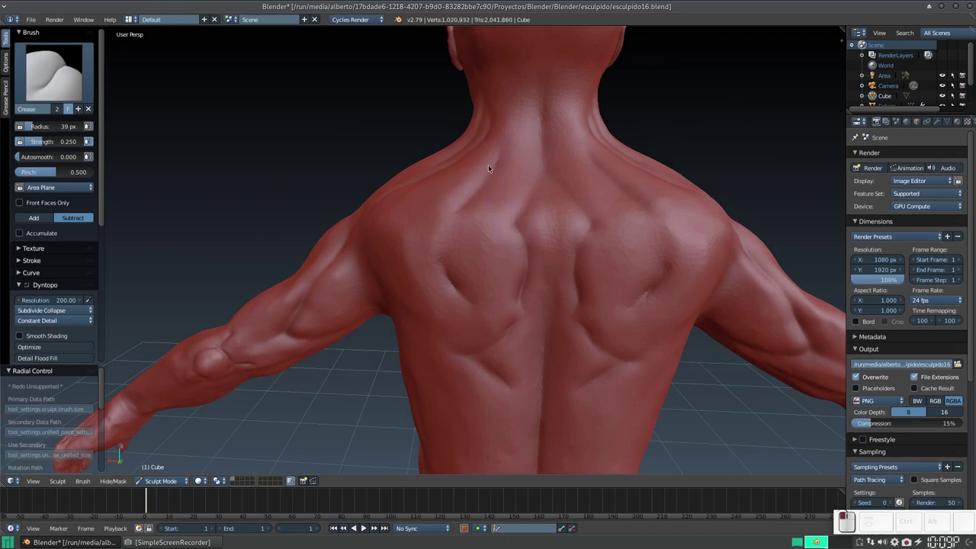
drag(428, 234, 425, 272)
Crease the muscles beside the spine, across the mid-back and on the lower back.
mouse_move(426, 272)
middle_down()
mouse_move(433, 185)
mouse_move(469, 245)
mouse_move(504, 174)
middle_up()
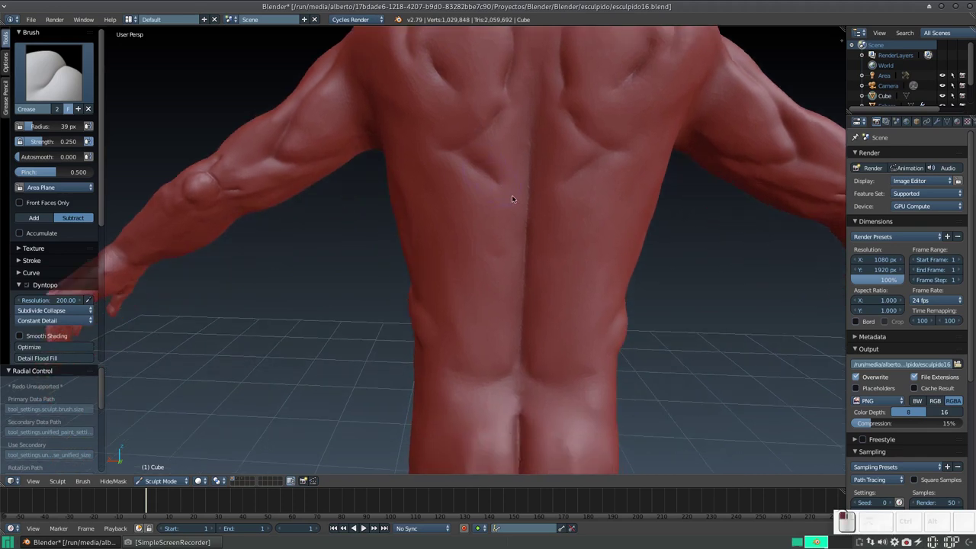
mouse_move(511, 211)
mouse_down()
mouse_move(520, 221)
mouse_move(478, 276)
mouse_move(484, 295)
mouse_up()
mouse_move(503, 375)
mouse_down()
mouse_move(470, 349)
mouse_move(483, 339)
mouse_up()
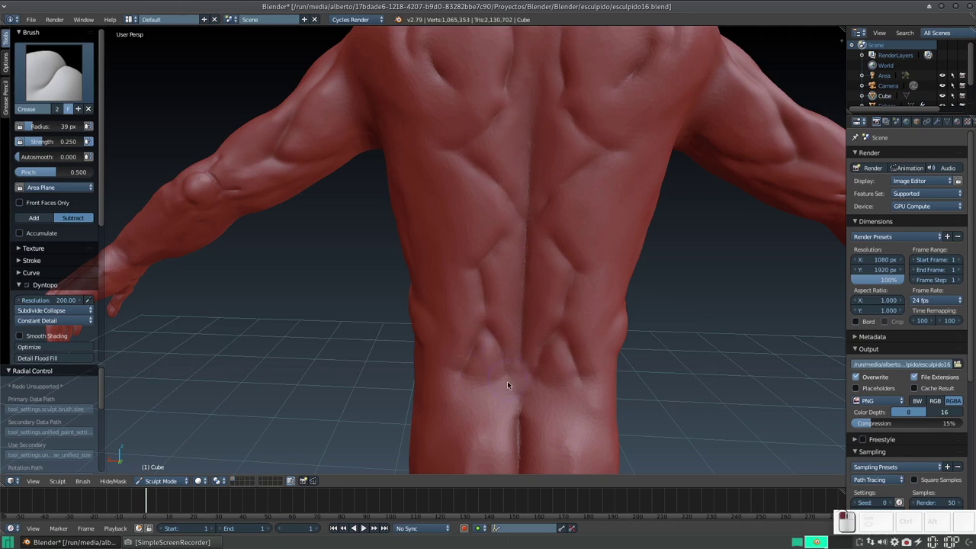
scroll(507, 380, down, 3)
mouse_move(507, 380)
middle_down()
mouse_move(471, 313)
mouse_move(521, 286)
mouse_move(541, 302)
mouse_move(529, 255)
mouse_move(479, 328)
mouse_move(478, 287)
middle_up()
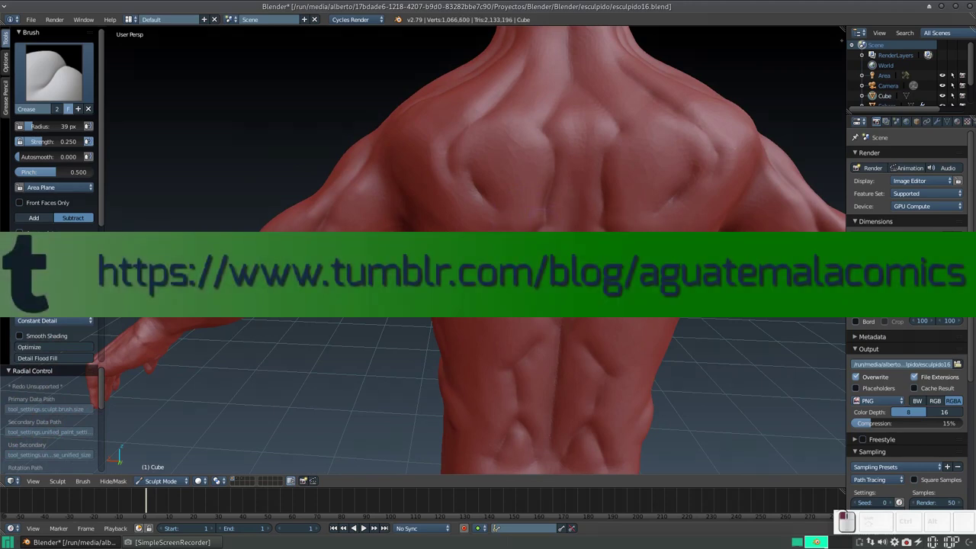
drag(533, 274, 549, 274)
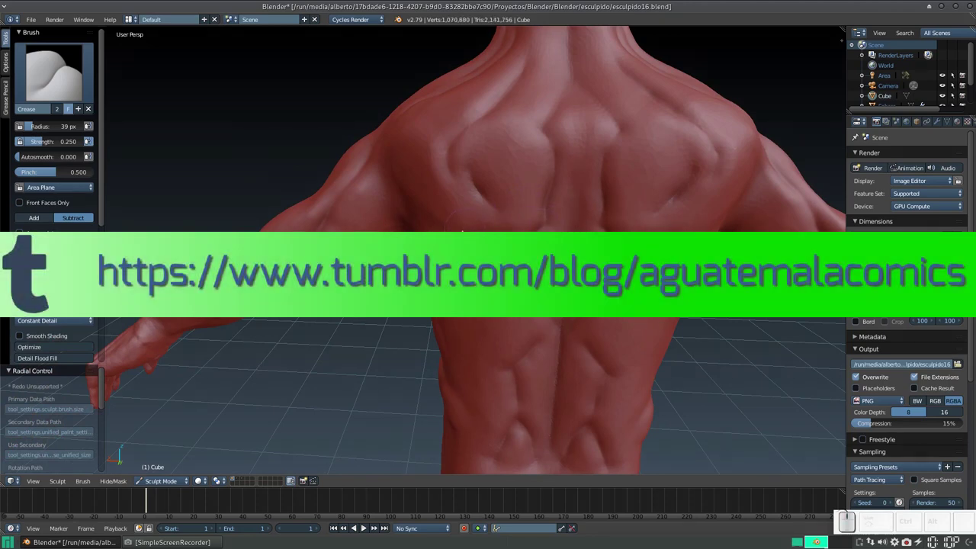
drag(533, 267, 524, 215)
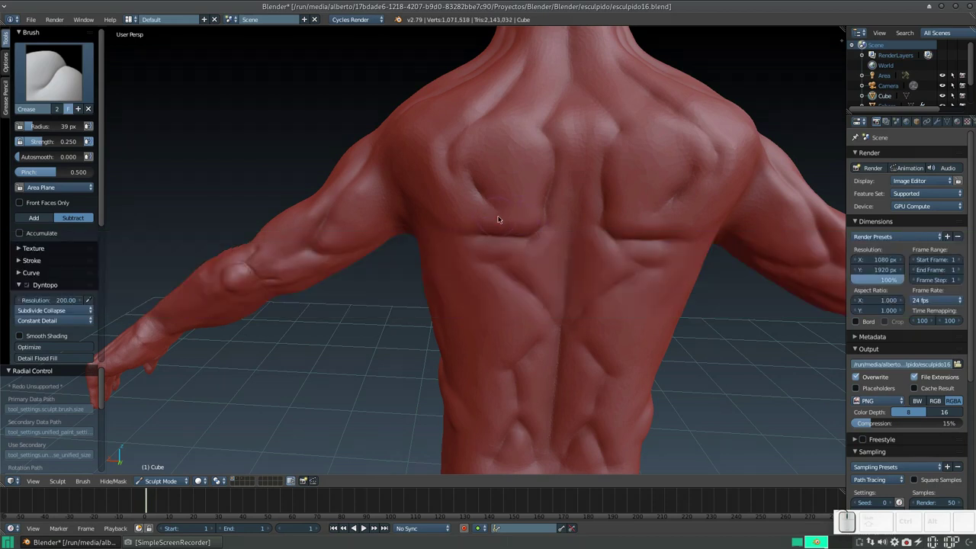
middle_drag(498, 220, 503, 227)
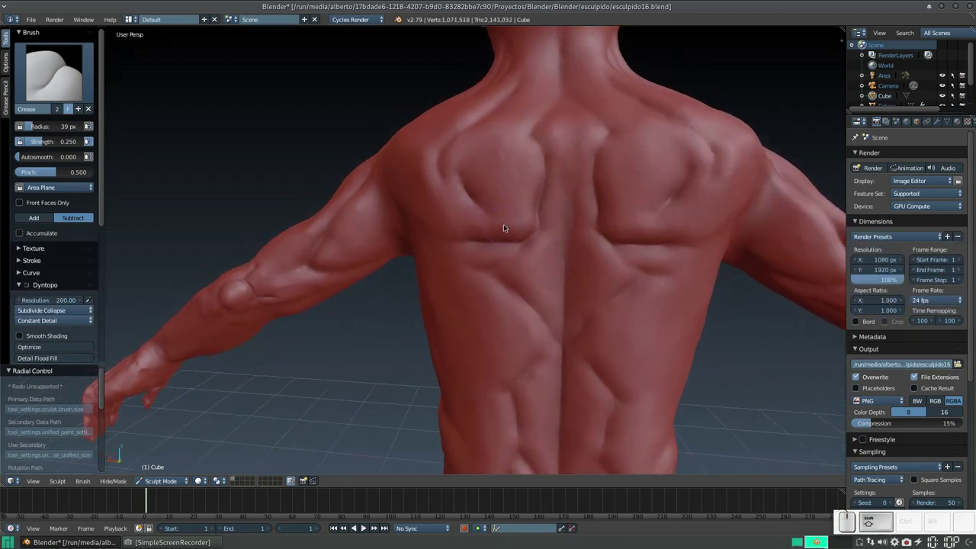
Smooth the harsh crease on the shoulder blade.
key(s)
drag(465, 194, 466, 193)
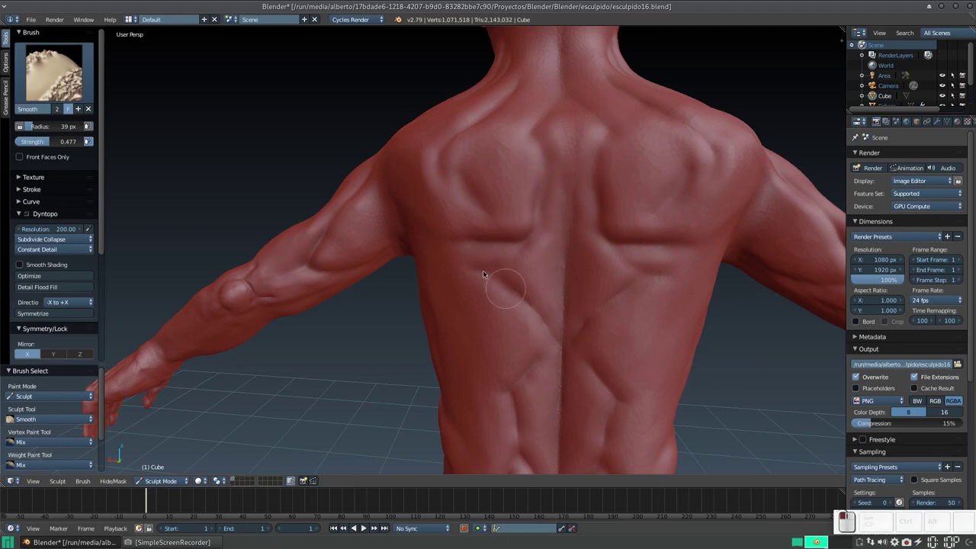
middle_drag(547, 308, 557, 196)
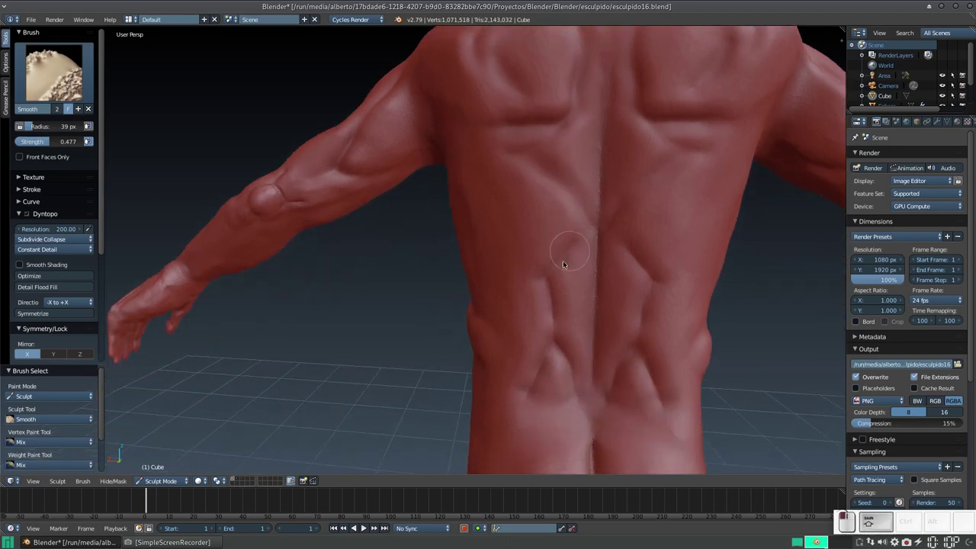
mouse_move(561, 366)
middle_down()
mouse_move(523, 233)
mouse_move(508, 231)
mouse_move(525, 246)
middle_up()
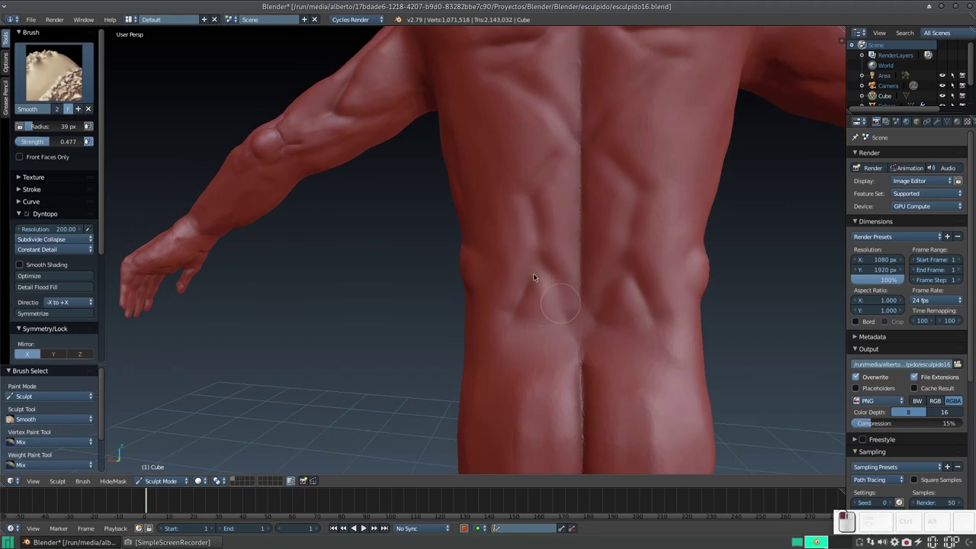
middle_drag(524, 317, 537, 246)
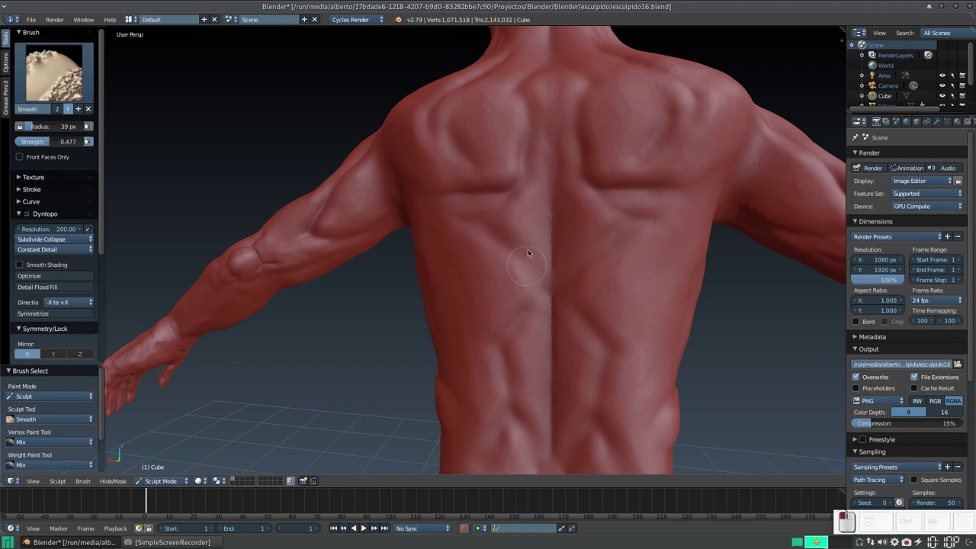
mouse_move(550, 91)
middle_down()
mouse_move(532, 158)
mouse_move(549, 196)
mouse_move(505, 175)
mouse_move(504, 205)
middle_up()
Crease a groove down the spine from below the neck into the lower back.
key(shift+c)
drag(502, 203, 507, 96)
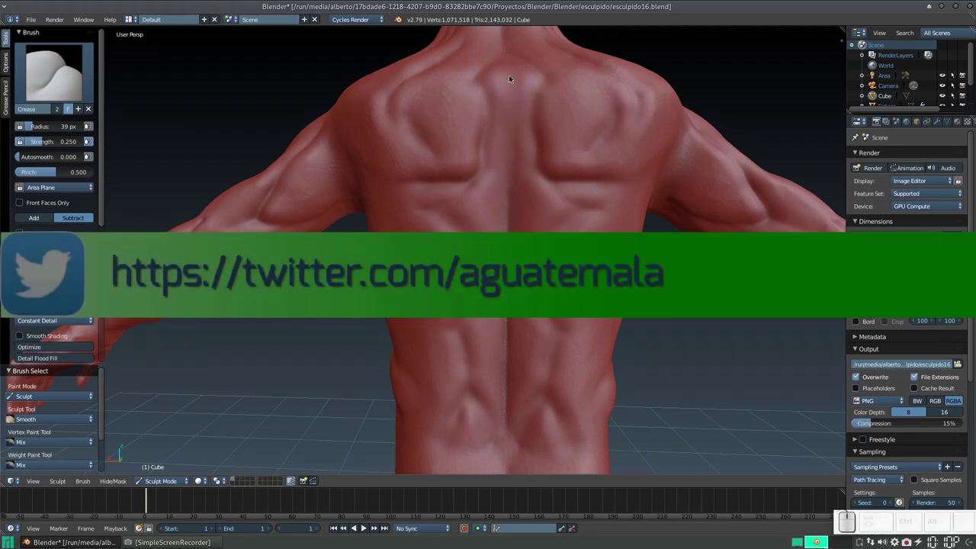
drag(509, 58, 510, 88)
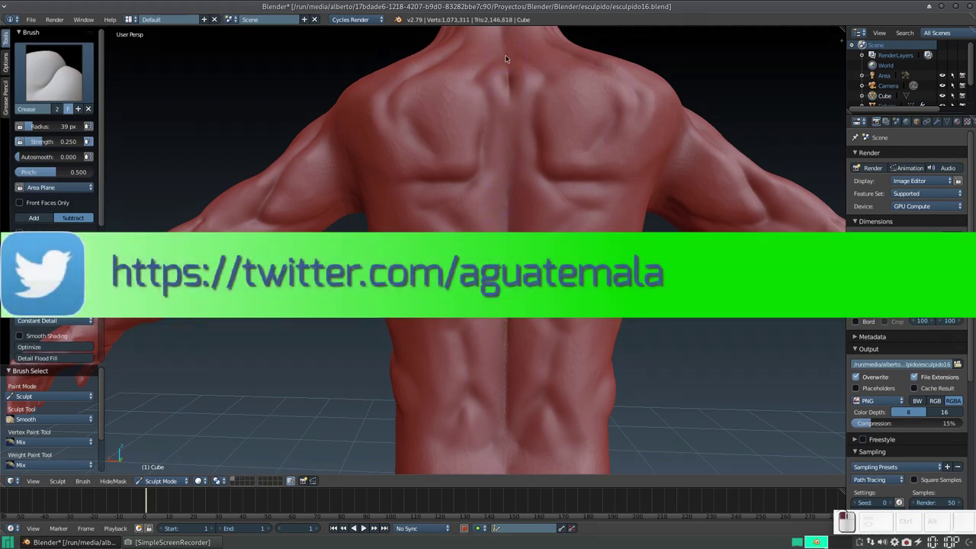
drag(507, 147, 508, 352)
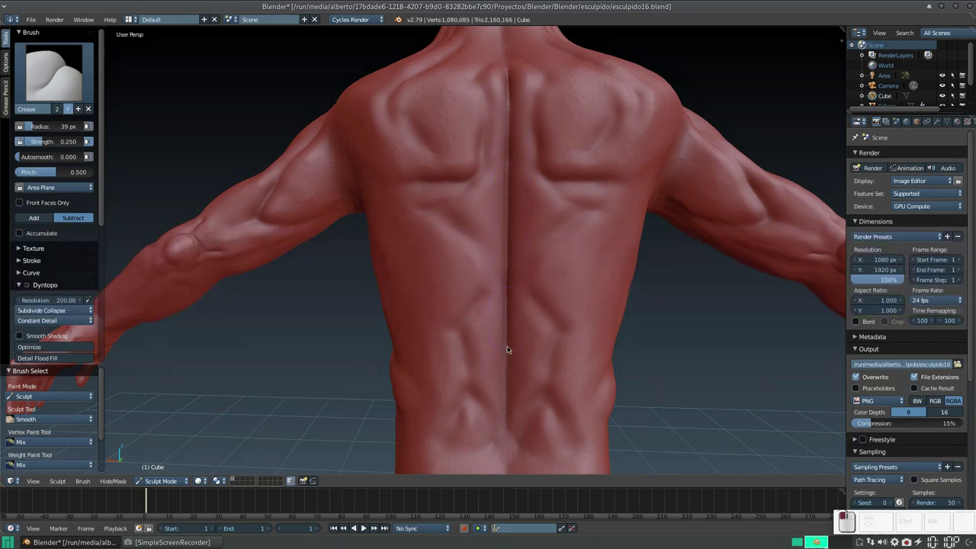
mouse_move(482, 291)
middle_down()
mouse_move(476, 232)
mouse_move(460, 343)
mouse_move(473, 298)
mouse_move(465, 297)
mouse_move(473, 303)
middle_up()
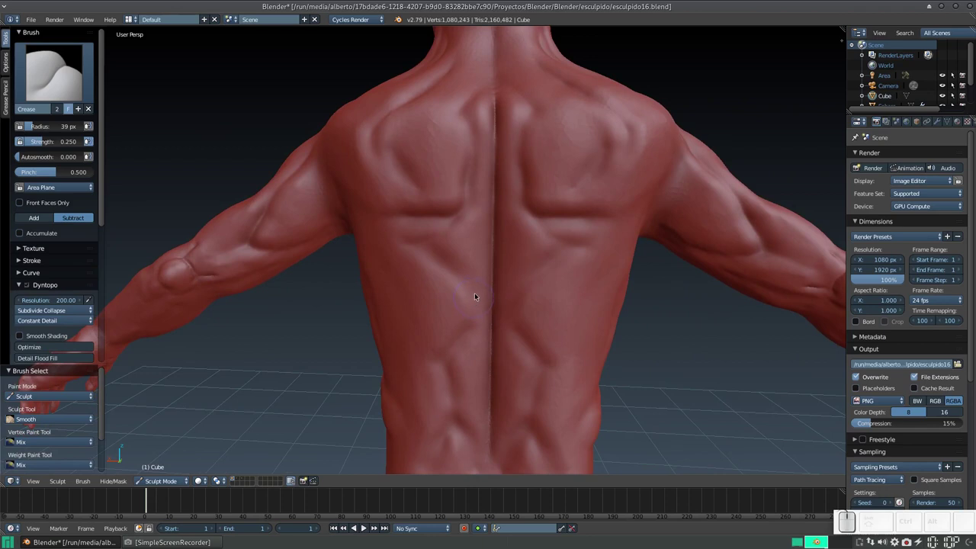
With Clay Strips at 20 px, stroke a groove down the spine along the back.
key(c)
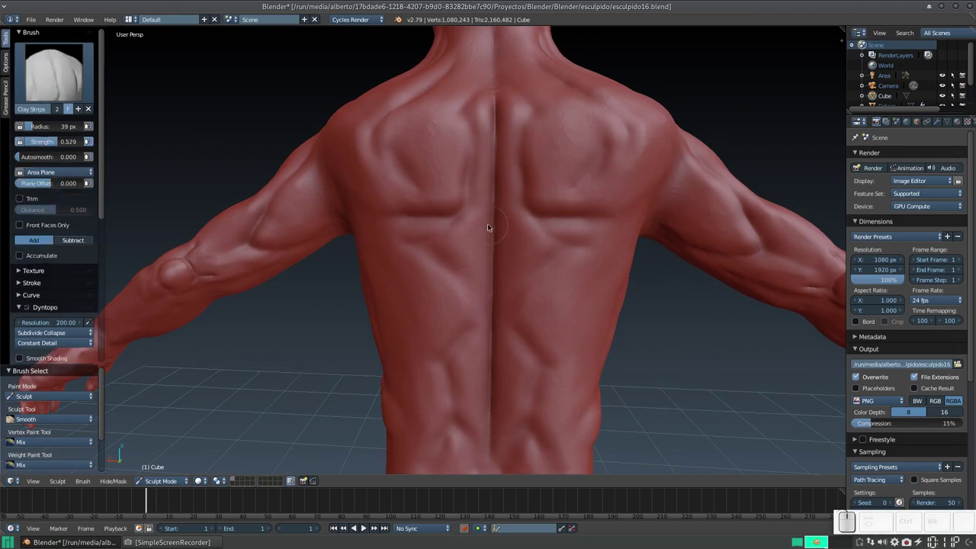
key(f)
click(475, 241)
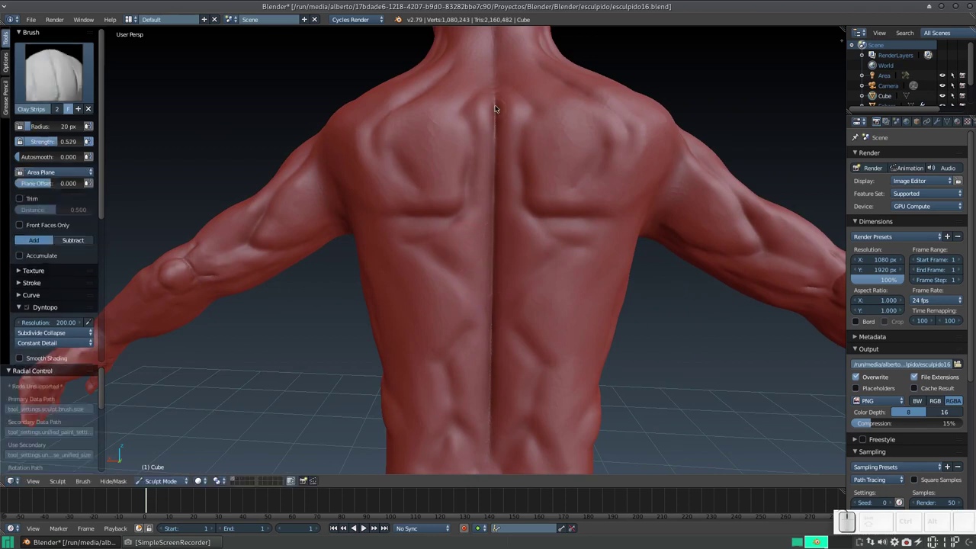
drag(495, 103, 496, 127)
drag(496, 172, 493, 311)
shift+middle_drag(493, 311, 489, 243)
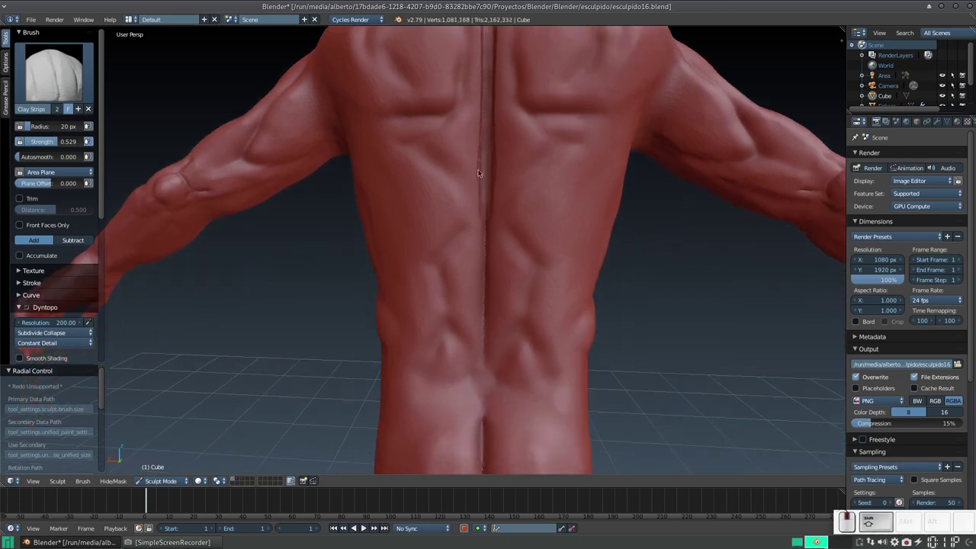
drag(489, 242, 484, 311)
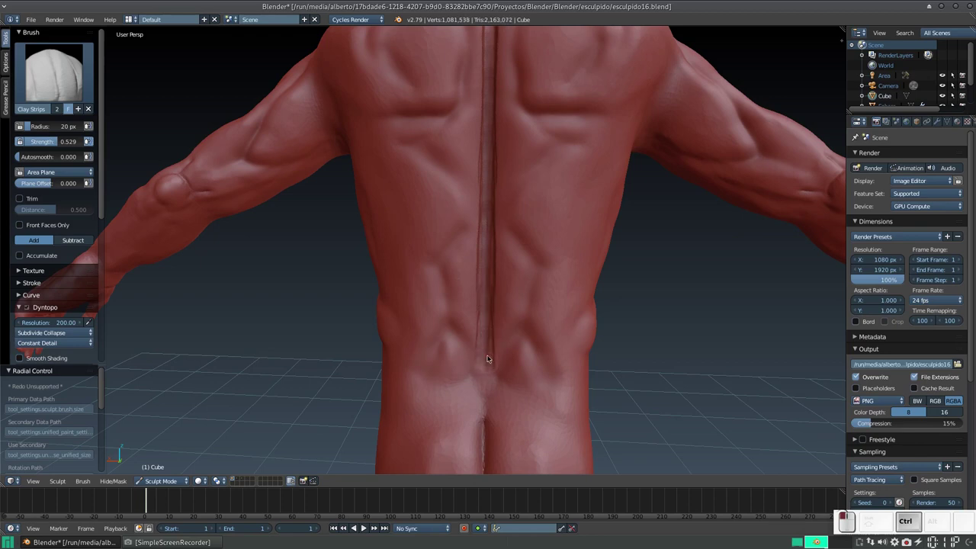
Deepen the spine groove on the upper and lower back and nape, undoing one bad stroke.
mouse_move(468, 256)
middle_down()
mouse_move(464, 353)
mouse_move(461, 250)
mouse_move(472, 253)
mouse_move(488, 152)
middle_up()
ctrl+drag(492, 171, 495, 234)
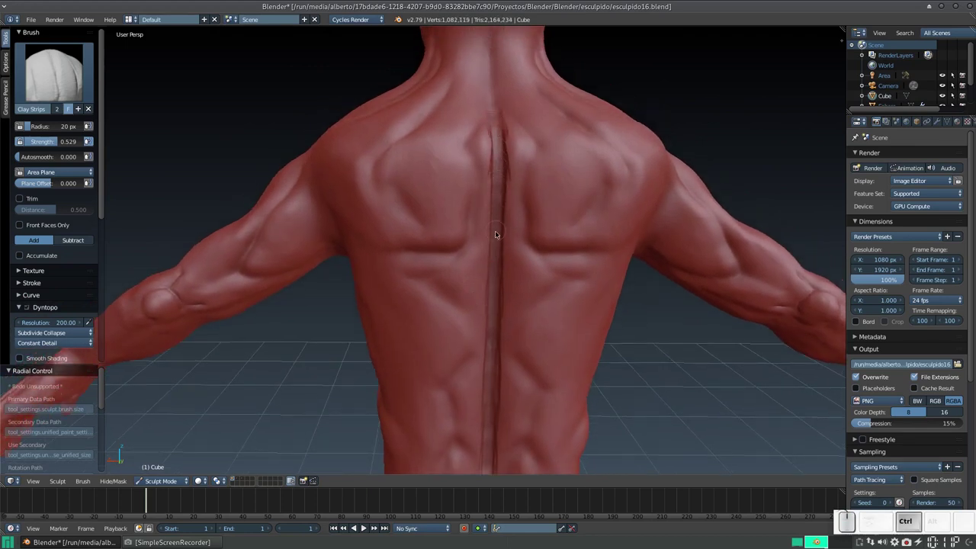
ctrl+drag(502, 337, 496, 287)
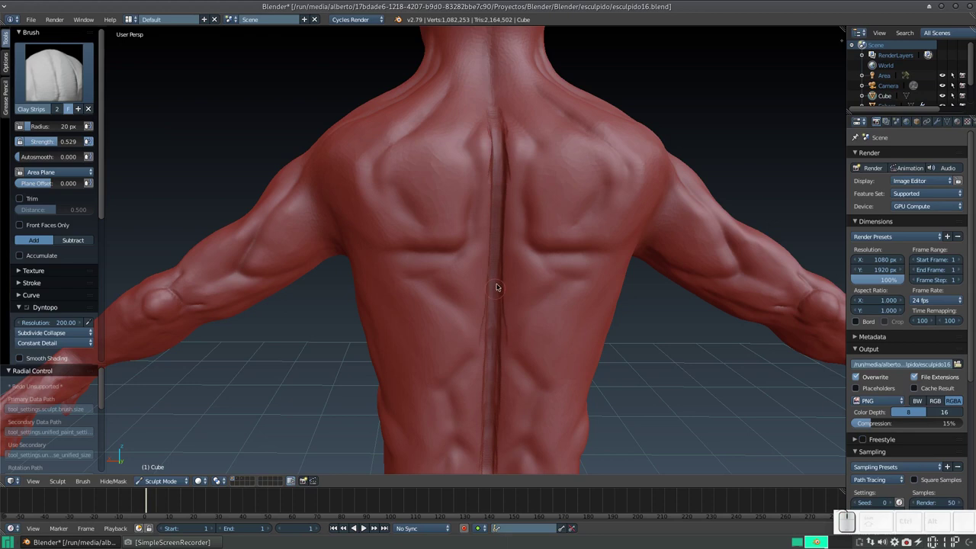
key(ctrl+z)
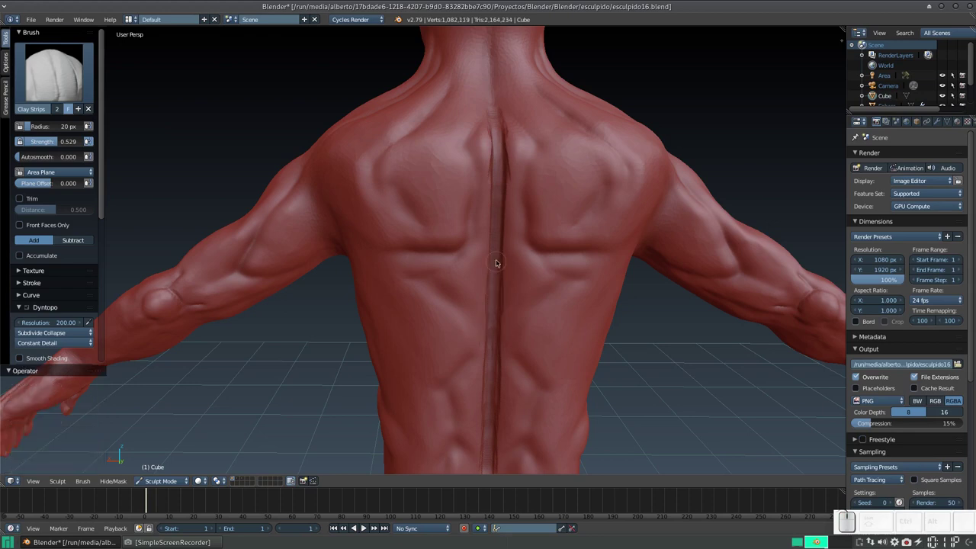
middle_drag(496, 260, 472, 176)
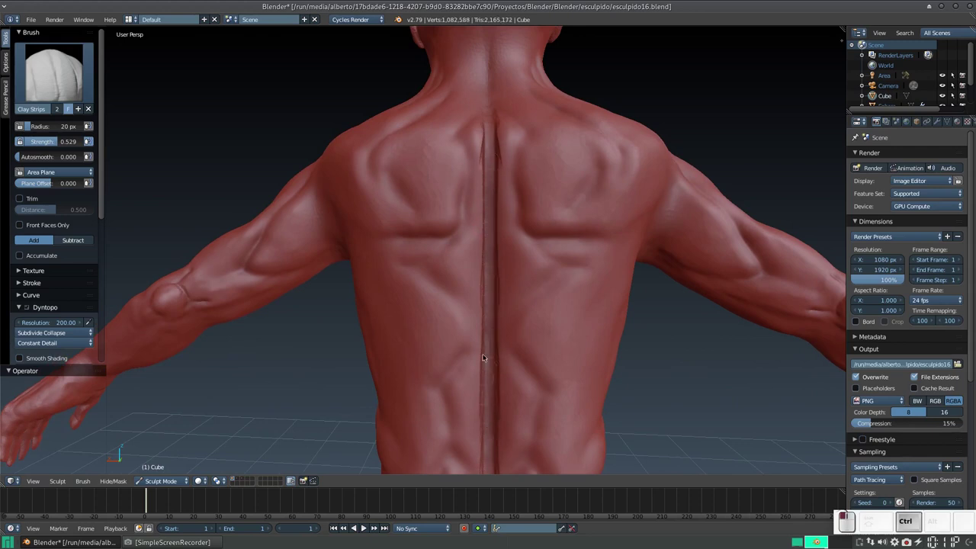
shift+middle_drag(483, 358, 484, 167)
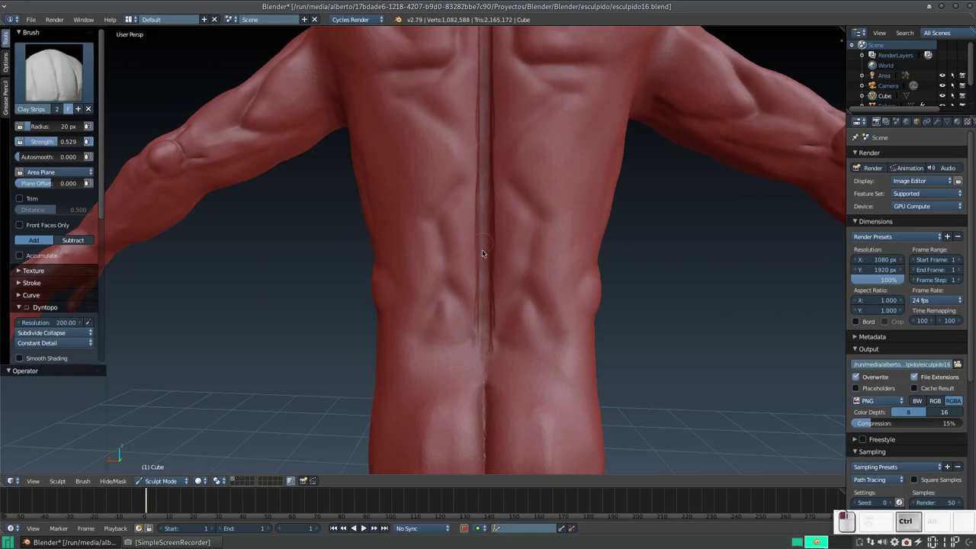
ctrl+drag(485, 331, 479, 353)
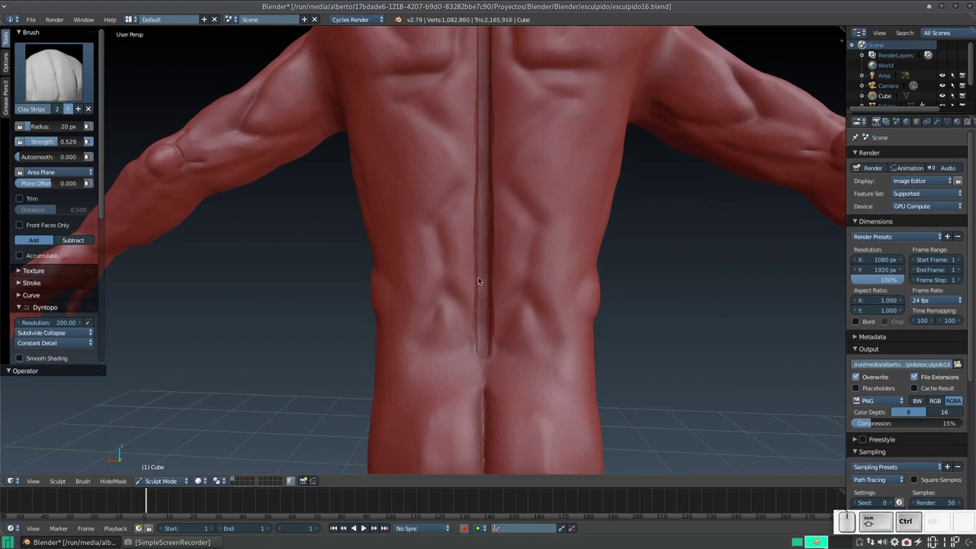
mouse_move(482, 349)
shift+middle_down()
mouse_move(488, 115)
mouse_move(480, 118)
shift+middle_up()
mouse_move(479, 115)
ctrl+mouse_down()
mouse_move(477, 150)
mouse_move(478, 93)
mouse_move(480, 196)
ctrl+mouse_up()
mouse_move(454, 207)
middle_down()
mouse_move(459, 259)
mouse_move(459, 240)
middle_up()
Smooth the mid-back spine groove and set Smooth strength to 0.353.
key(s)
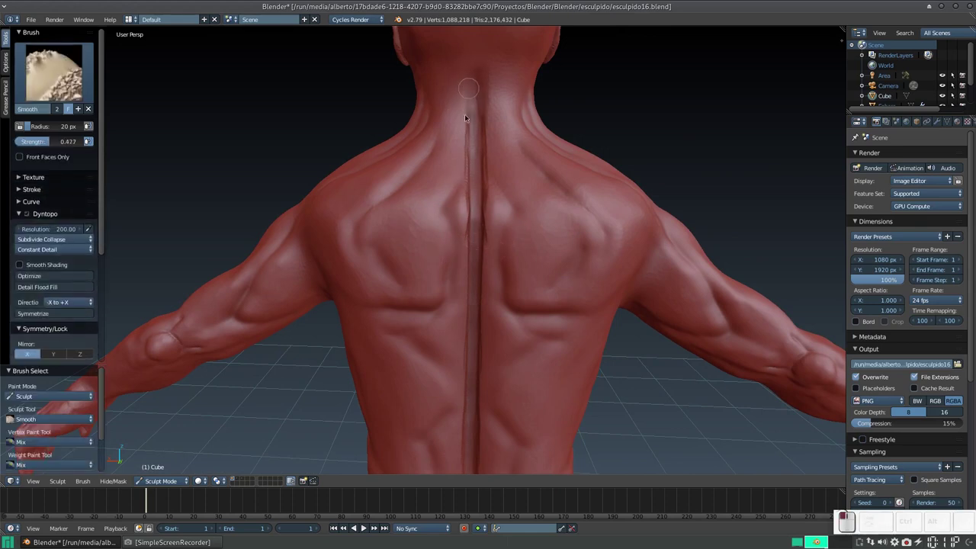
drag(467, 182, 468, 228)
key(shift)
key(shift+f)
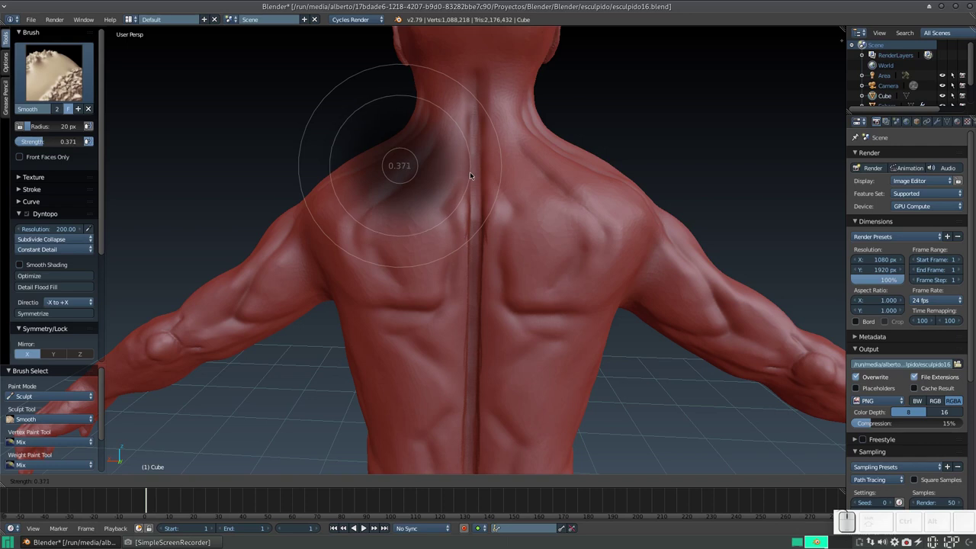
click(471, 175)
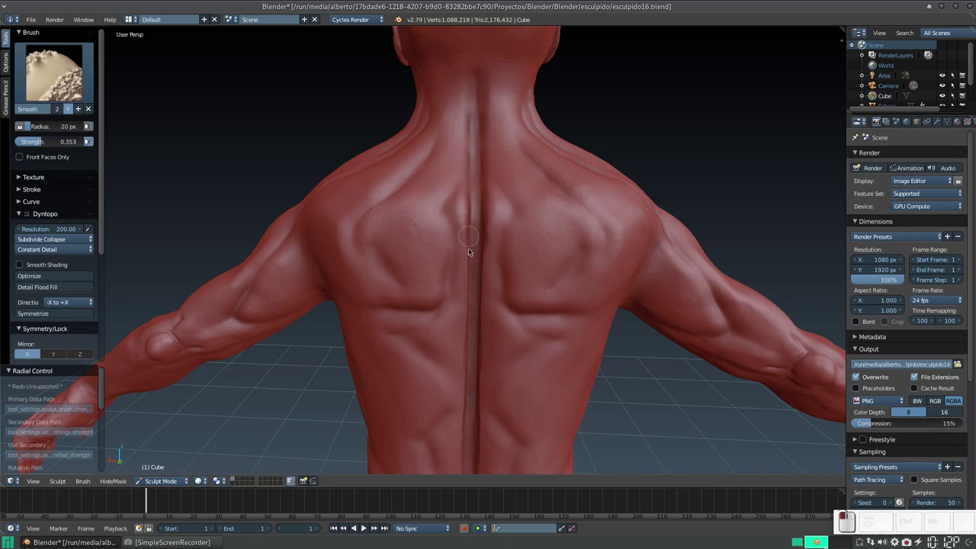
Set Smooth radius to 38 px and smooth the spine groove down to the lower back.
shift+middle_drag(459, 245, 447, 165)
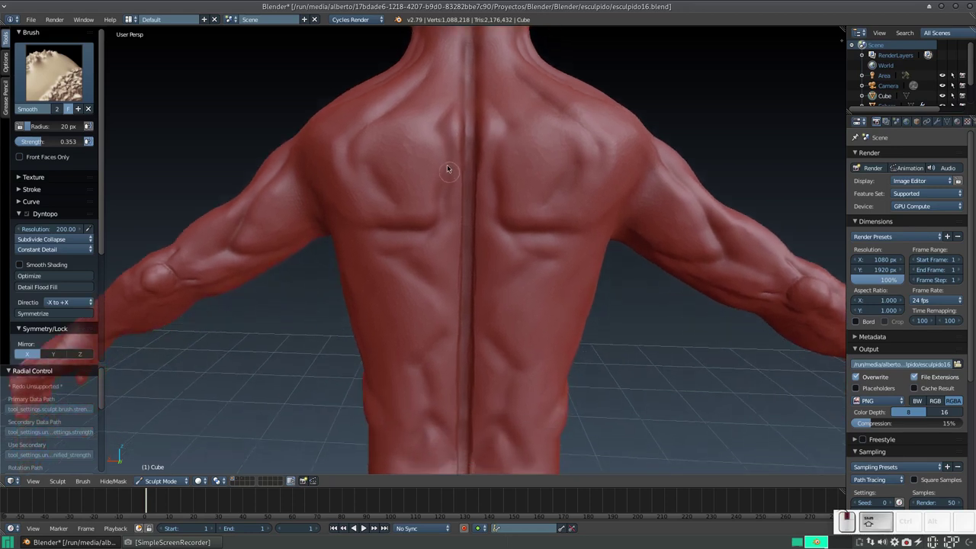
key(f)
click(460, 225)
drag(460, 225, 460, 304)
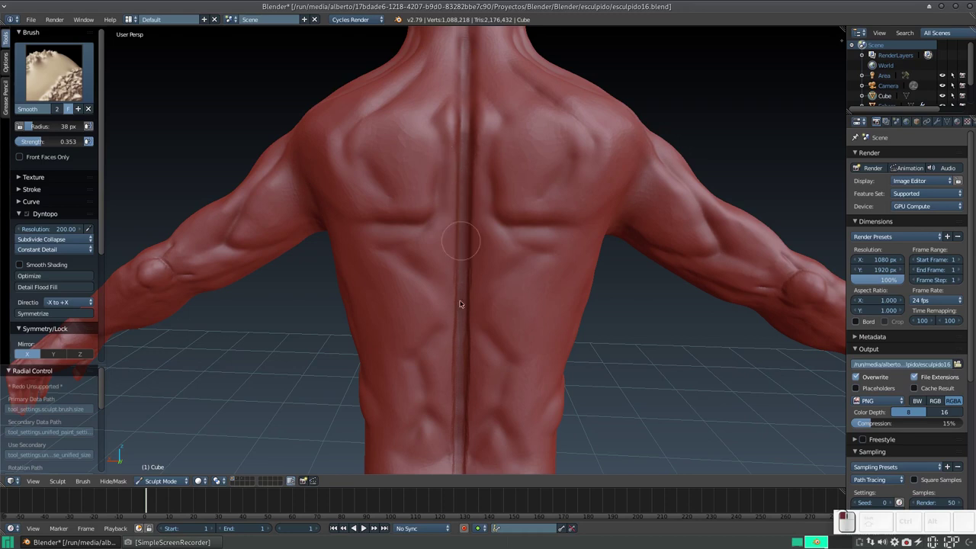
shift+middle_drag(458, 314, 460, 184)
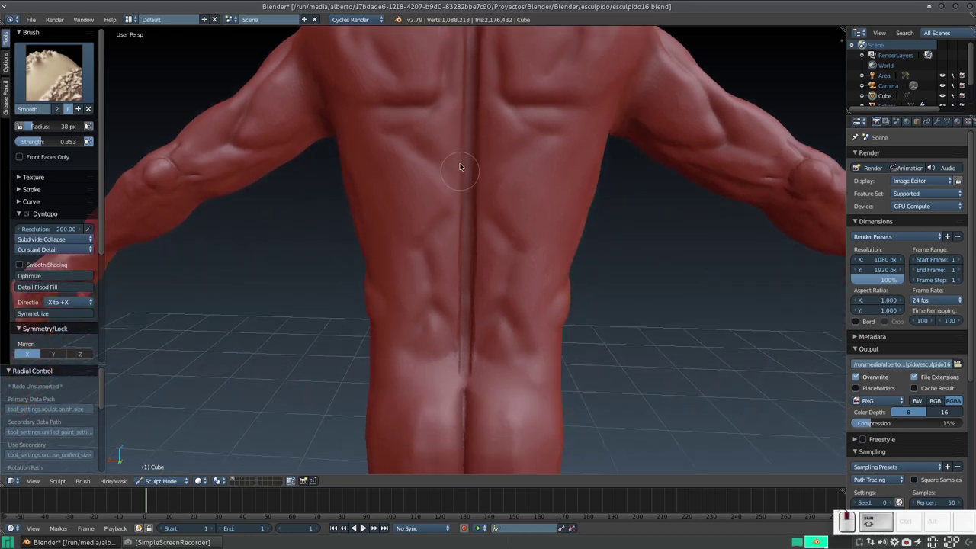
mouse_move(461, 188)
mouse_down()
mouse_move(461, 361)
mouse_move(455, 223)
mouse_up()
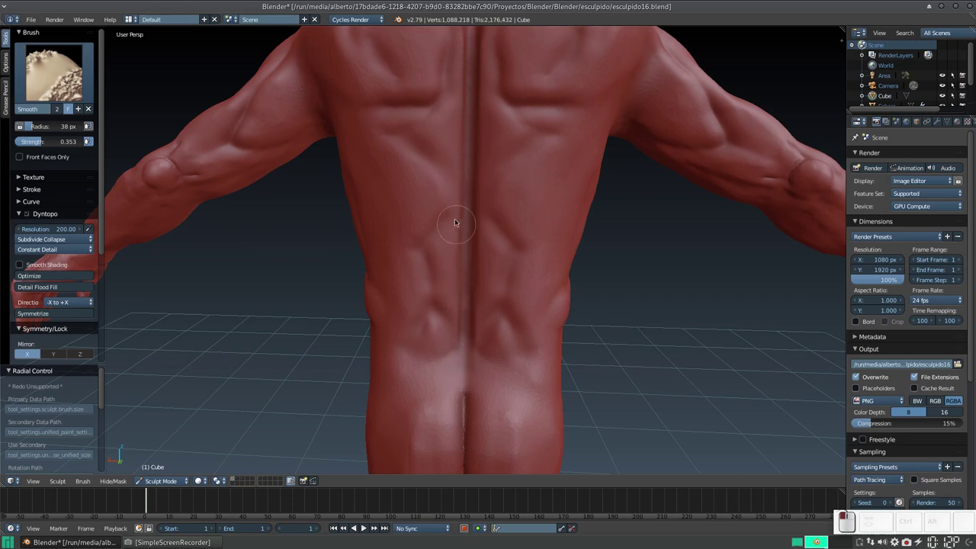
Smooth the groove on the back of the neck.
scroll(457, 267, down, 2)
mouse_move(468, 270)
middle_down()
mouse_move(436, 262)
mouse_move(447, 133)
middle_up()
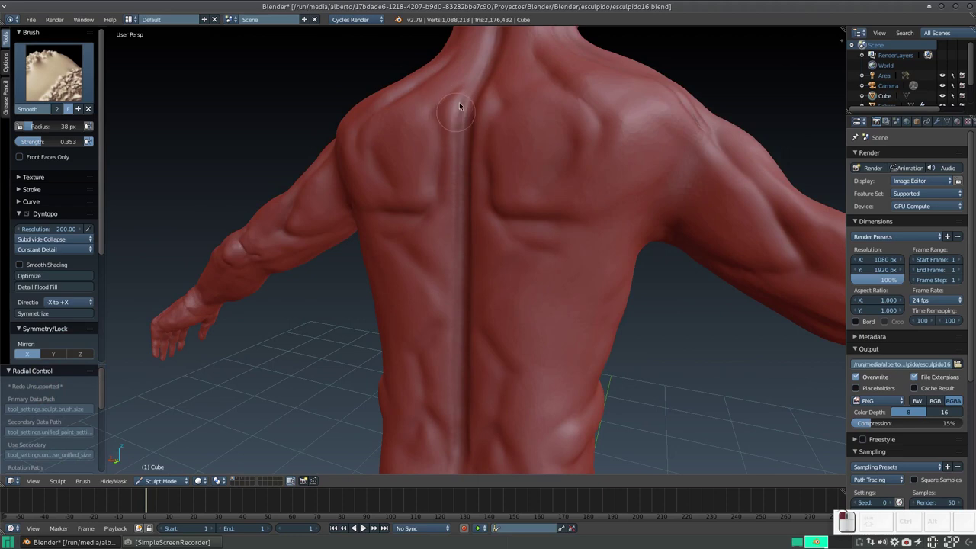
middle_drag(470, 83, 484, 142)
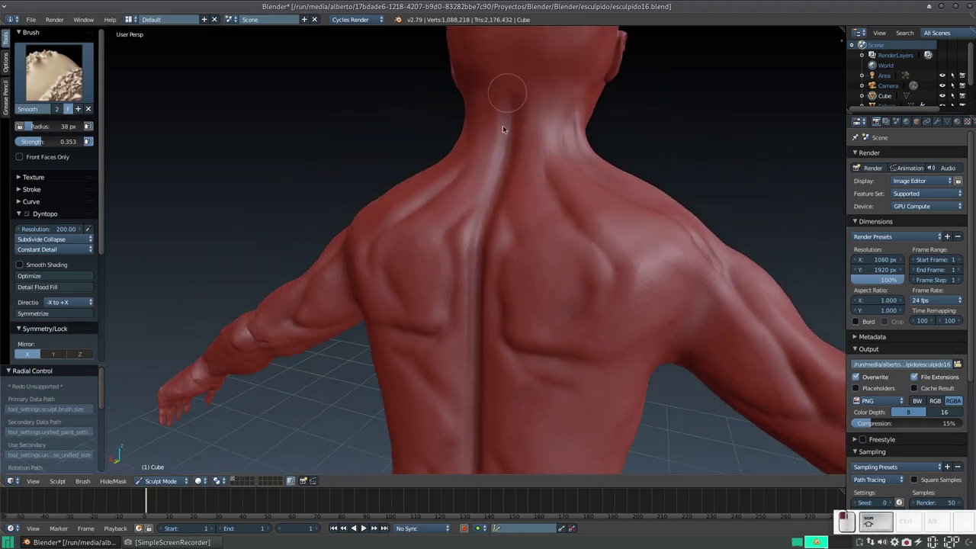
drag(503, 127, 479, 197)
middle_drag(462, 181, 524, 144)
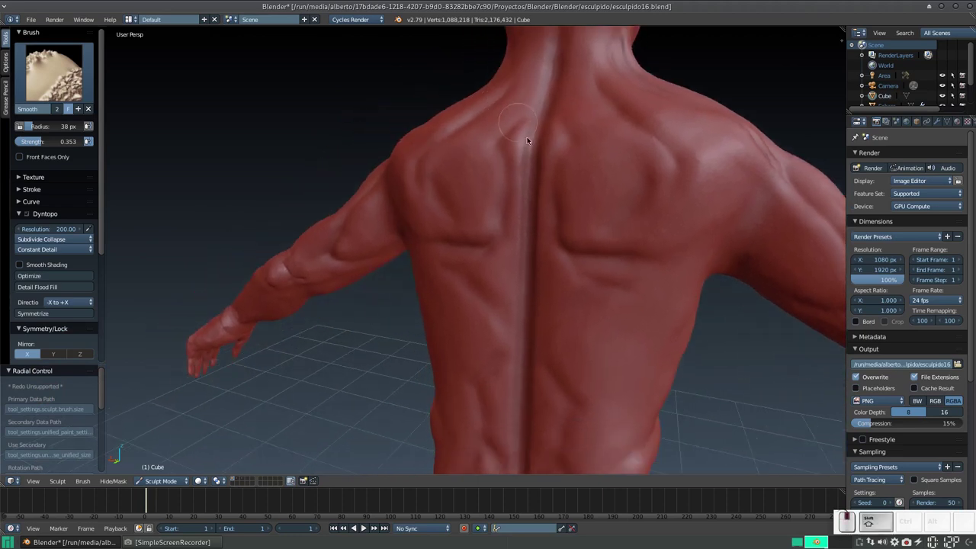
middle_drag(510, 206, 517, 226)
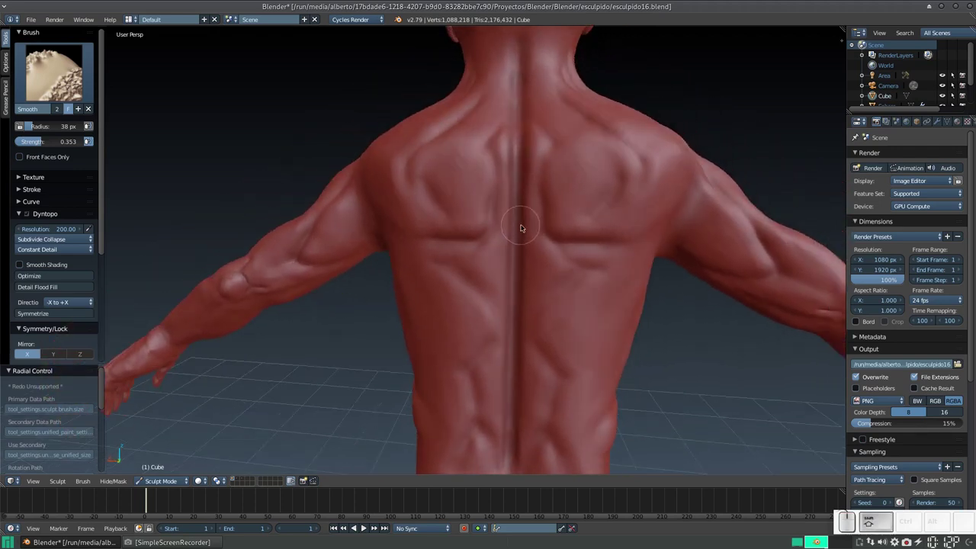
key(shift+f)
click(497, 228)
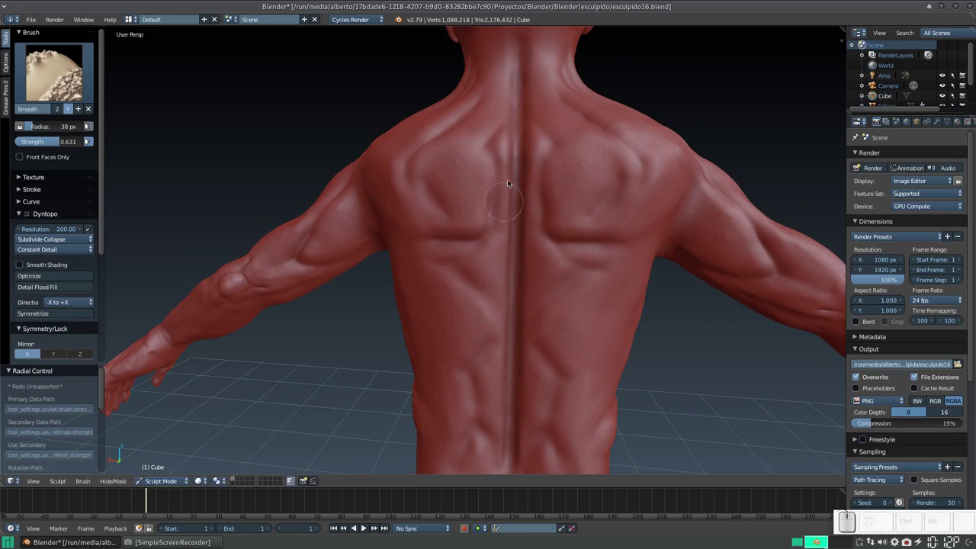
middle_drag(504, 106, 518, 175)
key(f)
click(500, 181)
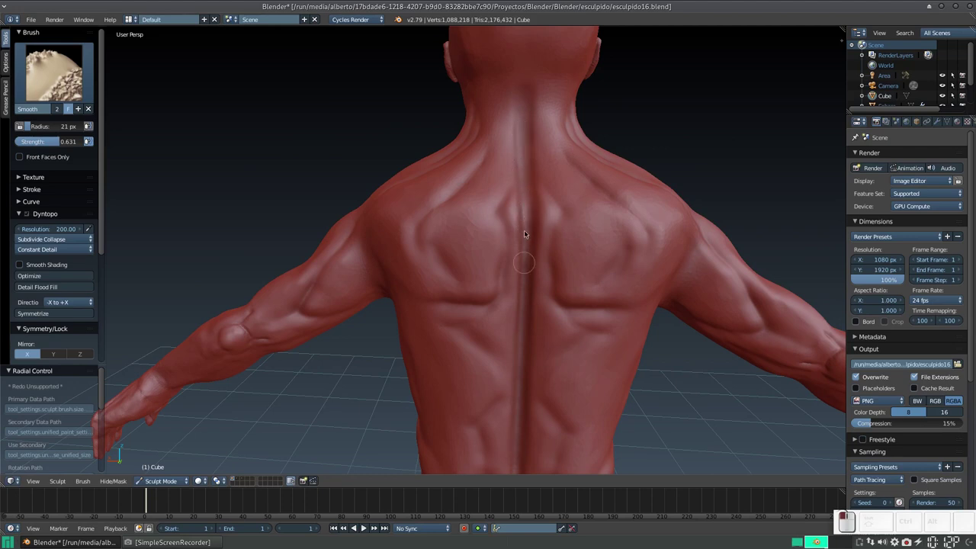
middle_drag(507, 190, 499, 166)
drag(504, 223, 503, 326)
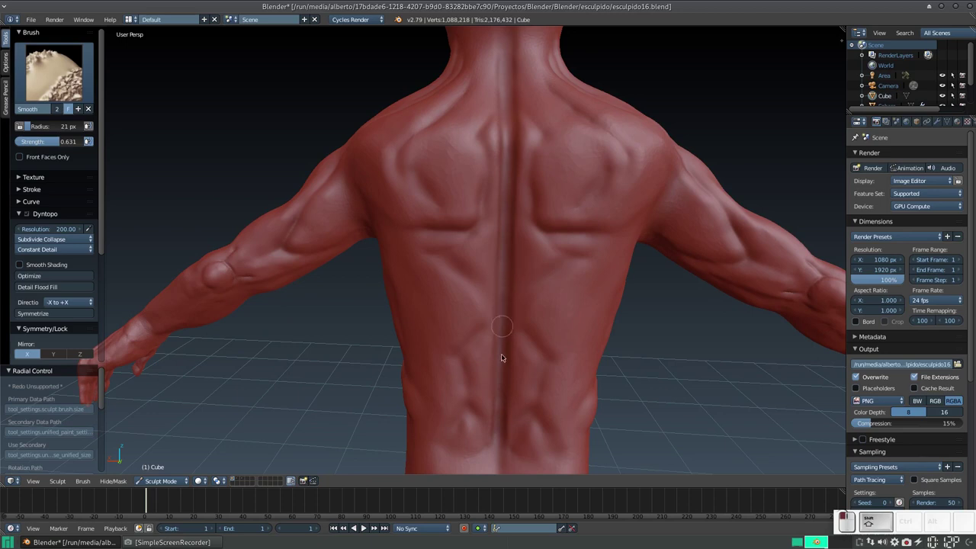
shift+middle_drag(494, 283, 486, 194)
drag(492, 231, 492, 360)
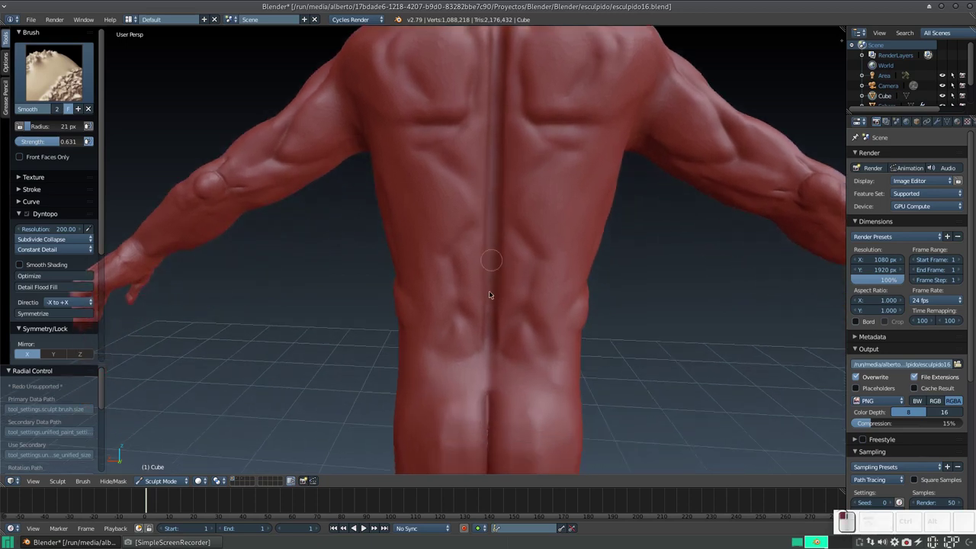
shift+scroll(483, 279, up, 4)
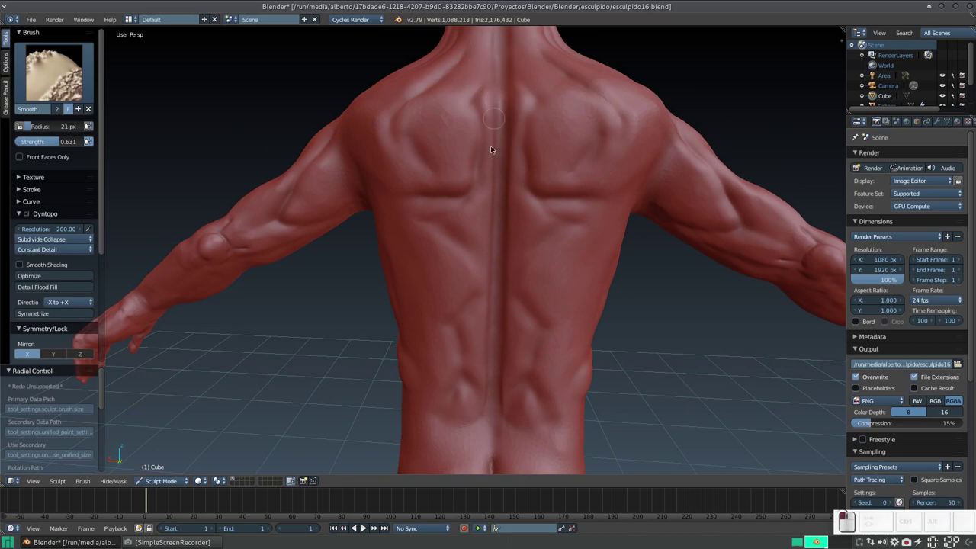
drag(492, 190, 490, 304)
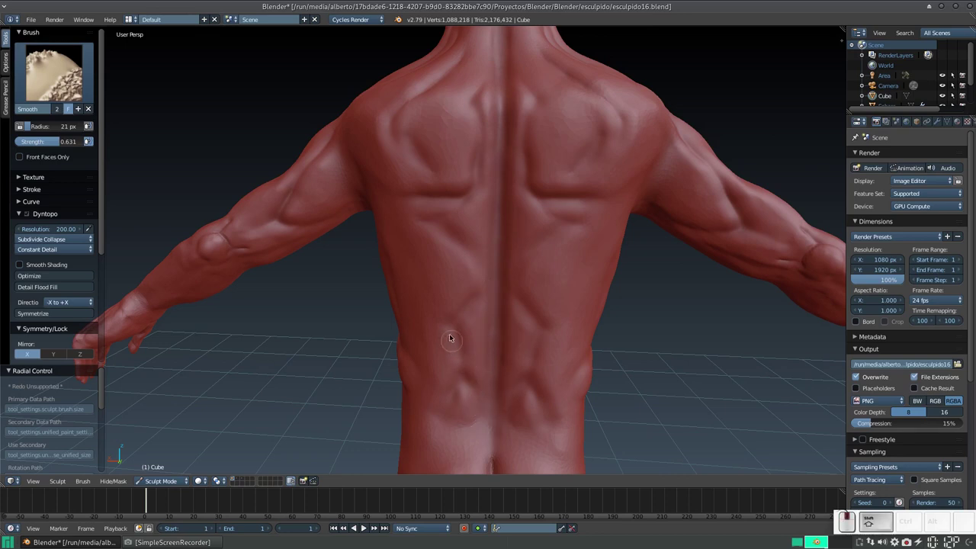
shift+scroll(456, 290, down, 6)
shift+scroll(457, 245, up, 3)
shift+scroll(473, 238, up, 3)
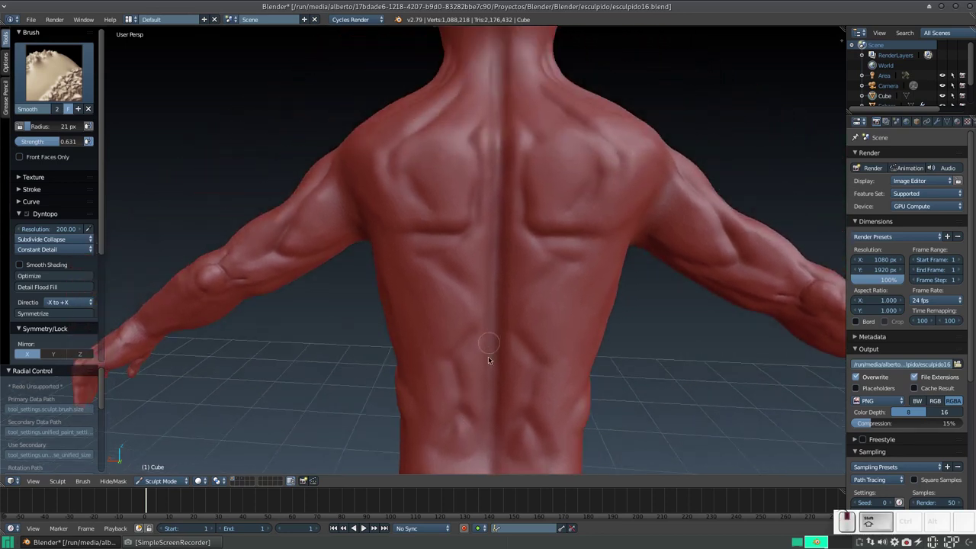
shift+scroll(488, 234, up, 2)
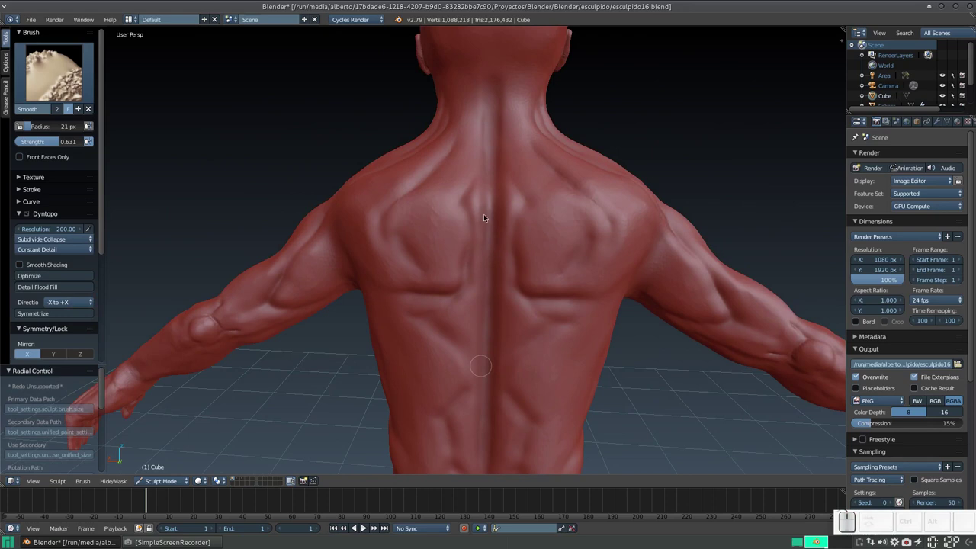
middle_drag(482, 219, 499, 204)
shift+scroll(504, 229, up, 4)
shift+scroll(517, 235, up, 1)
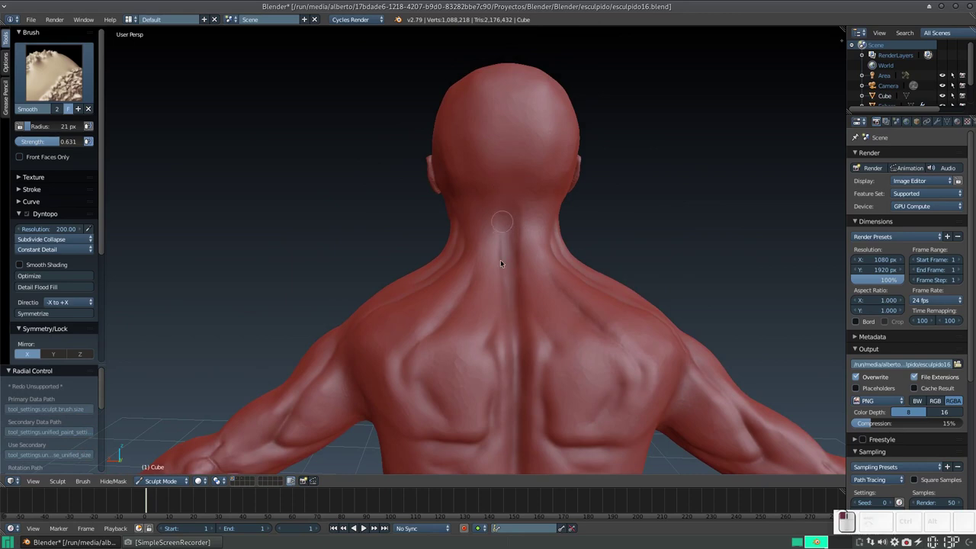
shift+scroll(491, 217, down, 3)
shift+scroll(481, 197, down, 2)
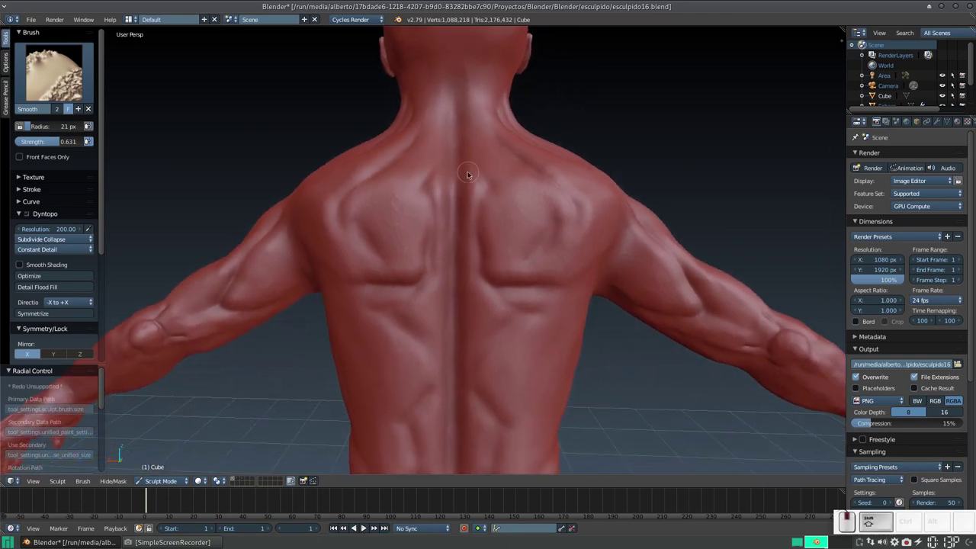
middle_drag(468, 176, 446, 172)
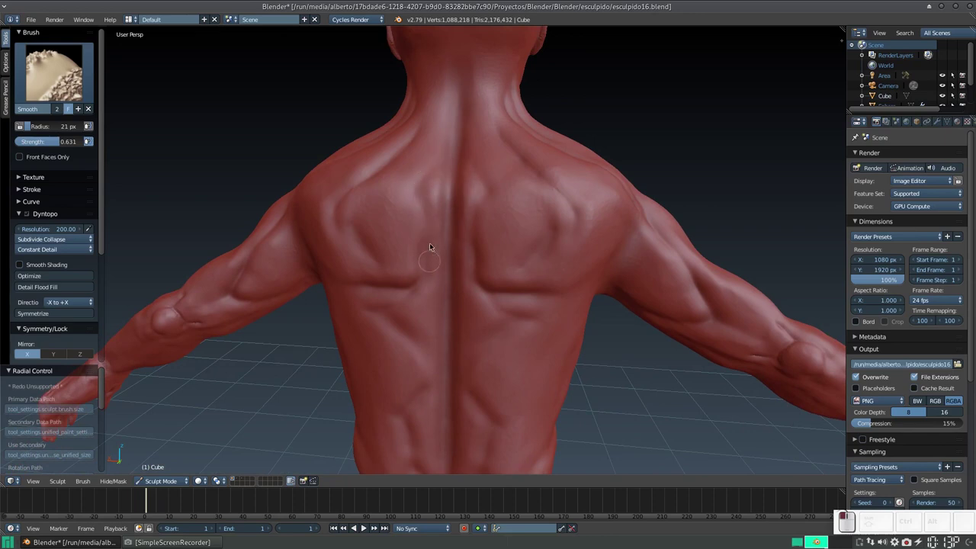
mouse_move(428, 203)
shift+middle_down()
mouse_move(444, 149)
mouse_move(466, 167)
shift+middle_up()
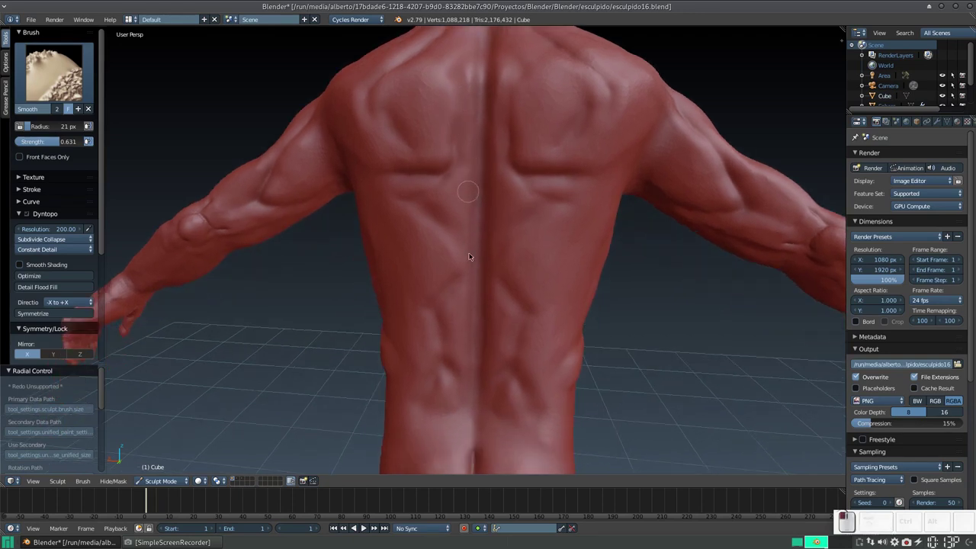
mouse_move(474, 404)
shift+middle_down()
mouse_move(492, 244)
mouse_move(506, 266)
mouse_move(490, 264)
mouse_move(563, 251)
mouse_move(499, 279)
mouse_move(493, 344)
mouse_move(459, 293)
mouse_move(547, 267)
mouse_move(482, 285)
mouse_move(493, 268)
mouse_move(562, 298)
shift+middle_up()
scroll(555, 299, down, 2)
scroll(542, 301, down, 2)
Build up the left pectoral with Clay Strips from a frontal view.
mouse_move(484, 267)
middle_down()
mouse_move(515, 305)
mouse_move(491, 287)
mouse_move(510, 286)
mouse_move(504, 277)
middle_up()
key(c)
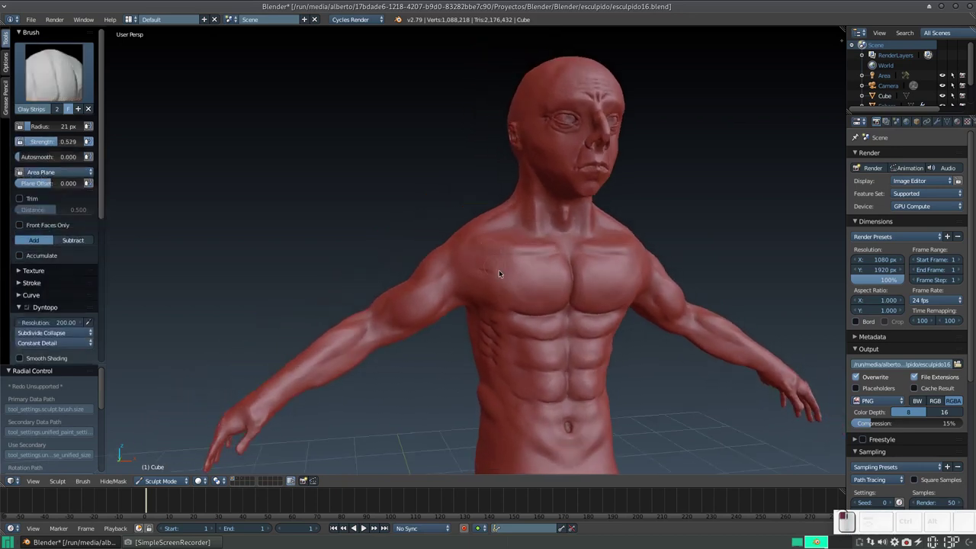
mouse_move(486, 285)
mouse_down()
mouse_move(494, 296)
mouse_move(469, 264)
mouse_up()
drag(513, 302, 510, 273)
Smooth the crease between the armpit and the pectoral.
key(s)
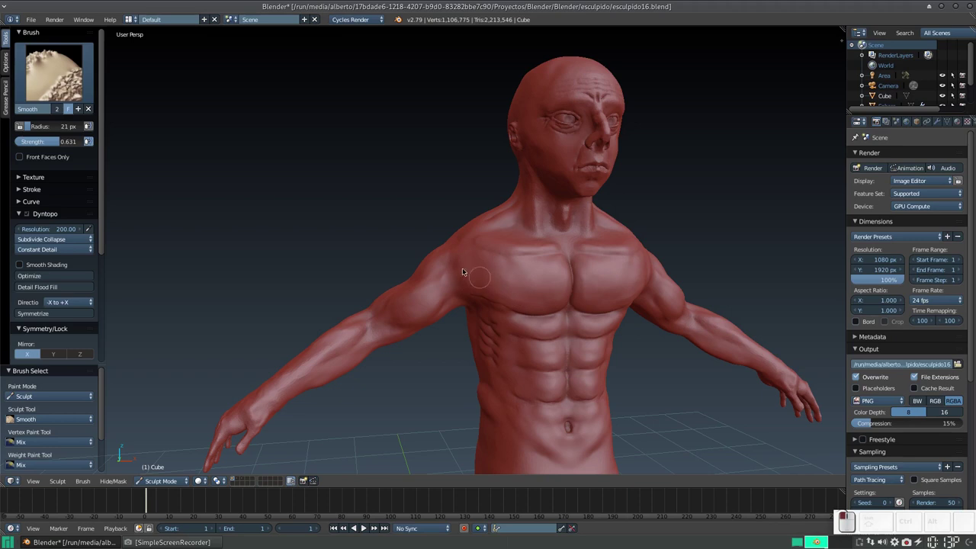
mouse_move(463, 267)
middle_down()
mouse_move(488, 221)
mouse_move(567, 280)
mouse_move(588, 276)
mouse_move(514, 283)
mouse_move(524, 231)
mouse_move(516, 247)
middle_up()
scroll(488, 225, up, 2)
scroll(514, 249, up, 2)
scroll(513, 252, up, 2)
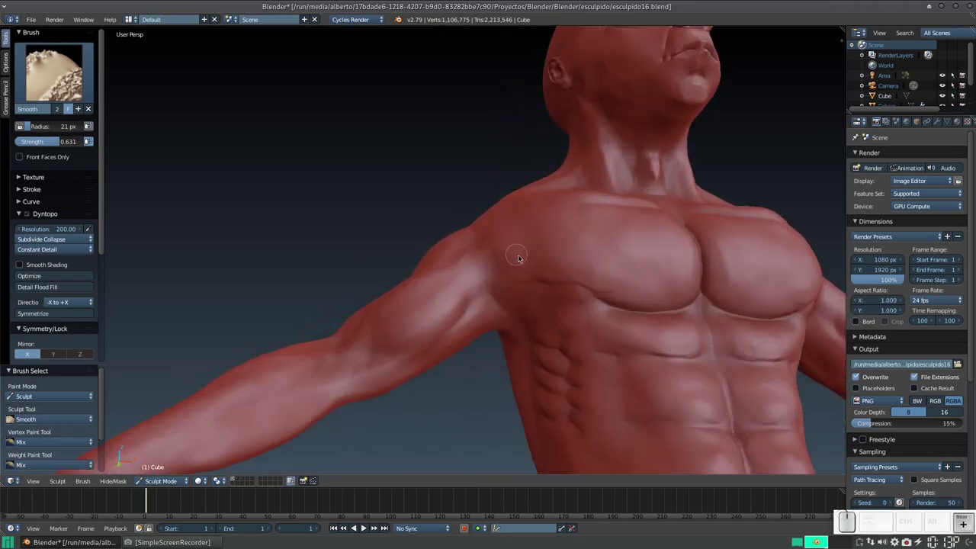
drag(510, 287, 587, 287)
Crease along the pectoral edge and deepen the line under the pectoral.
key(shift+c)
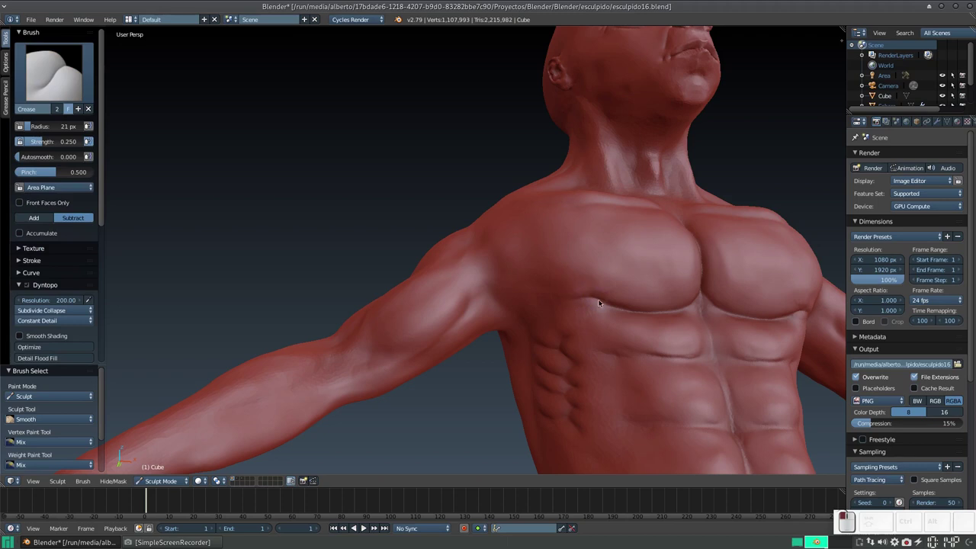
drag(599, 304, 569, 303)
drag(546, 288, 564, 301)
mouse_move(597, 300)
middle_down()
mouse_move(536, 305)
mouse_move(508, 290)
mouse_move(518, 257)
mouse_move(581, 229)
middle_up()
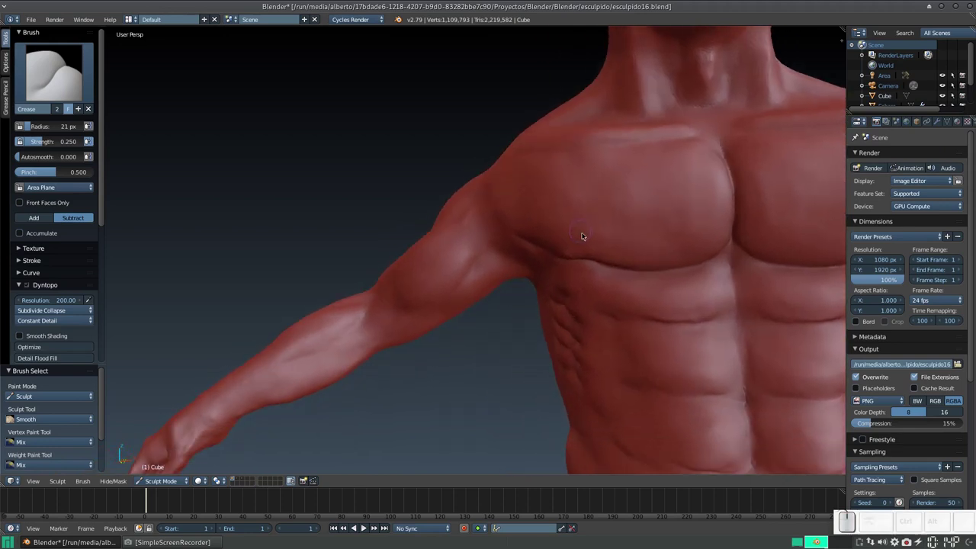
drag(581, 236, 585, 229)
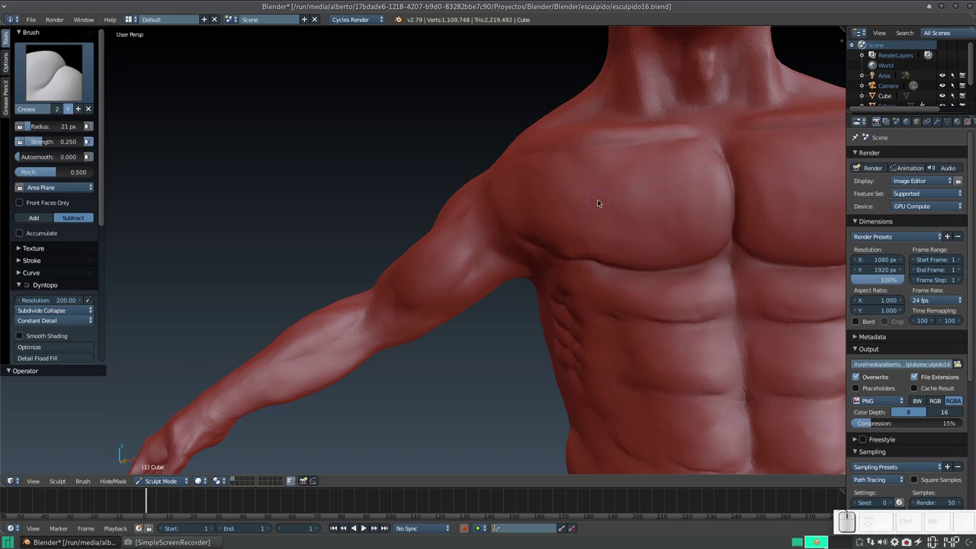
scroll(589, 207, down, 4)
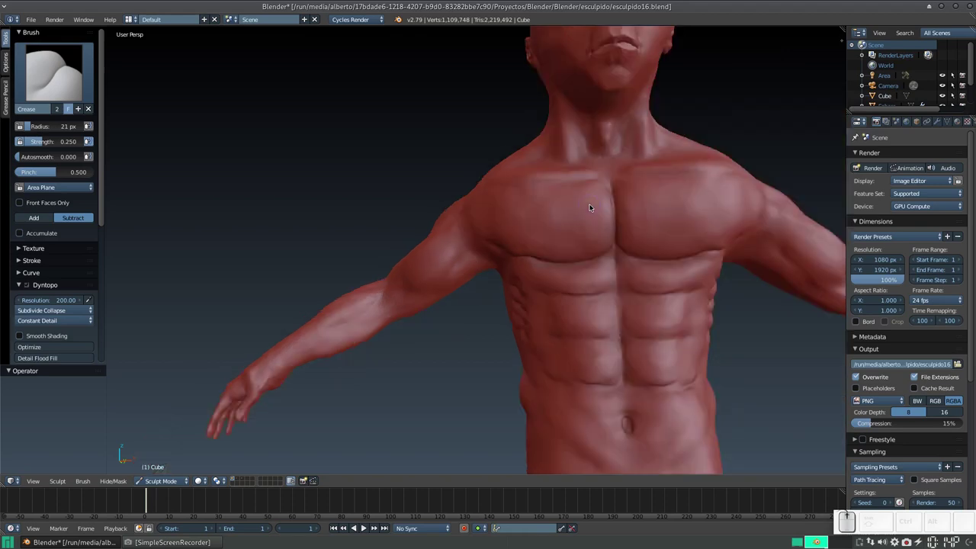
middle_drag(590, 208, 495, 263)
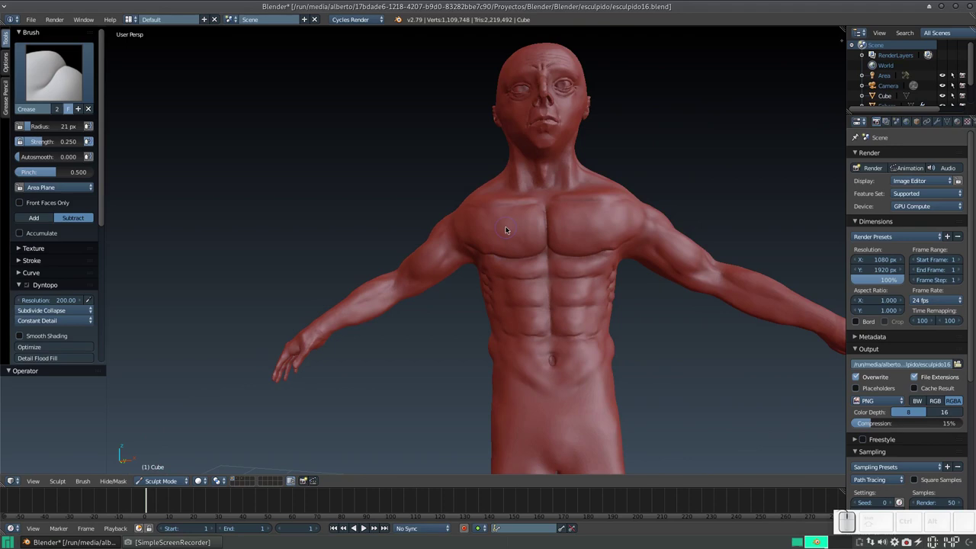
Save the sculpt as esculpido17.blend.
key(ctrl+shift+s)
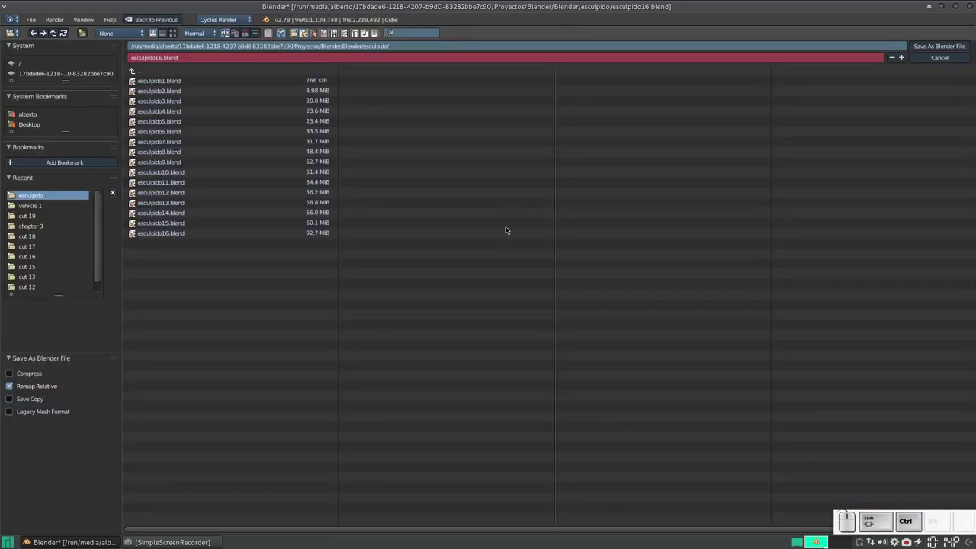
key(KP_Add)
key(Return)
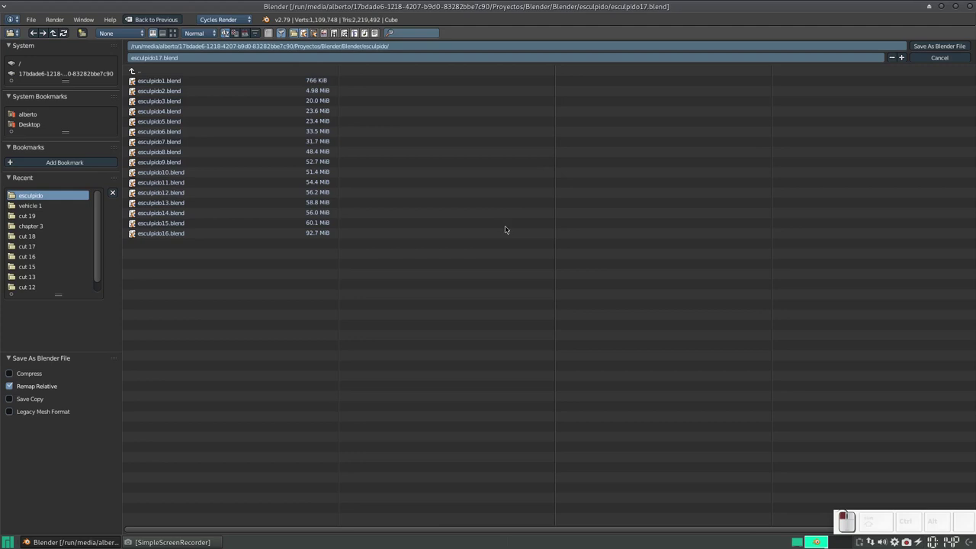
key(Return)
Dab Crease-brush dimples into the left and right pectorals, undoing unwanted dabs.
click(542, 223)
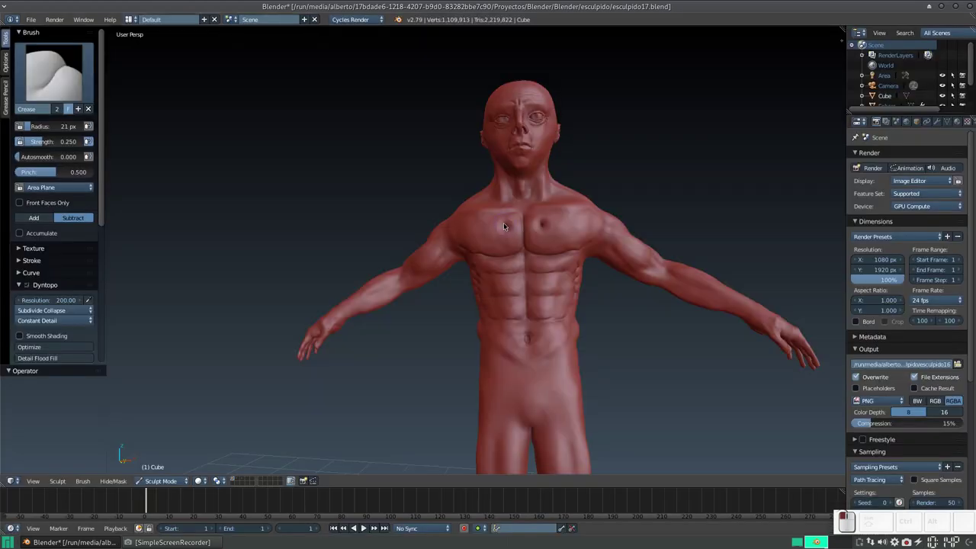
ctrl+shift+click(503, 226)
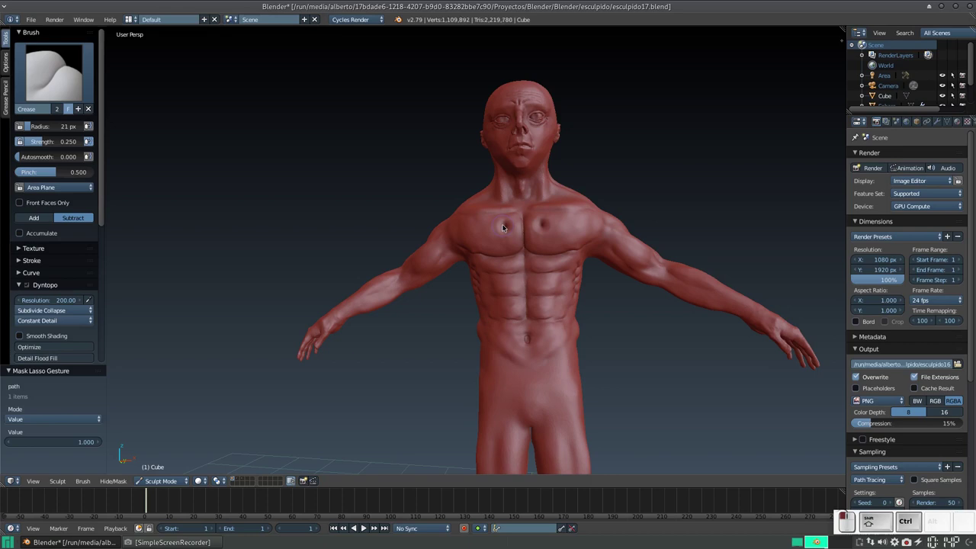
click(502, 226)
click(503, 227)
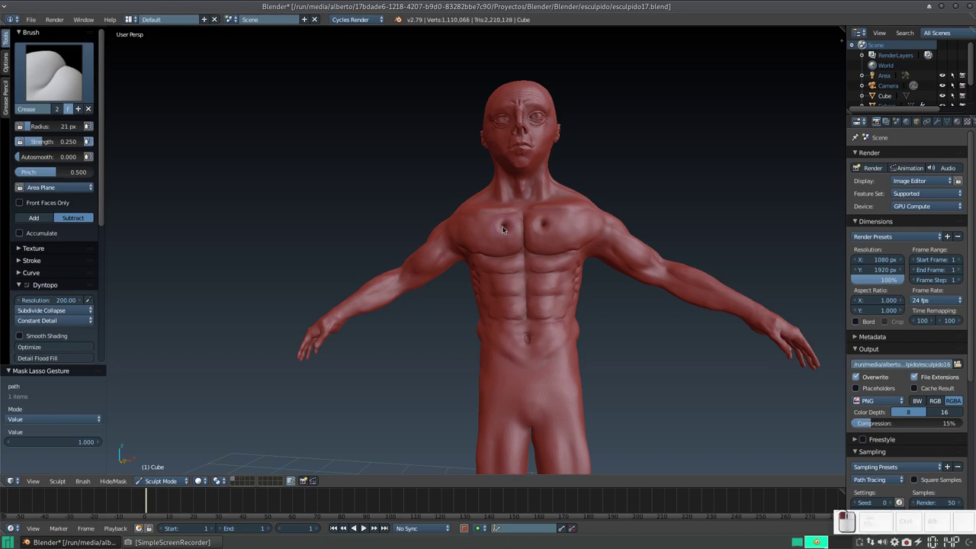
key(ctrl+z)
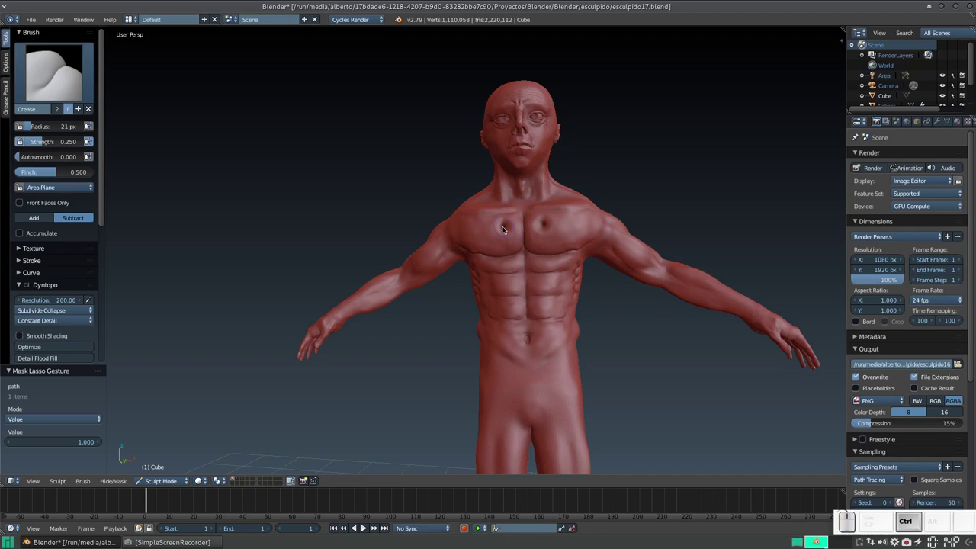
key(ctrl+shift+z)
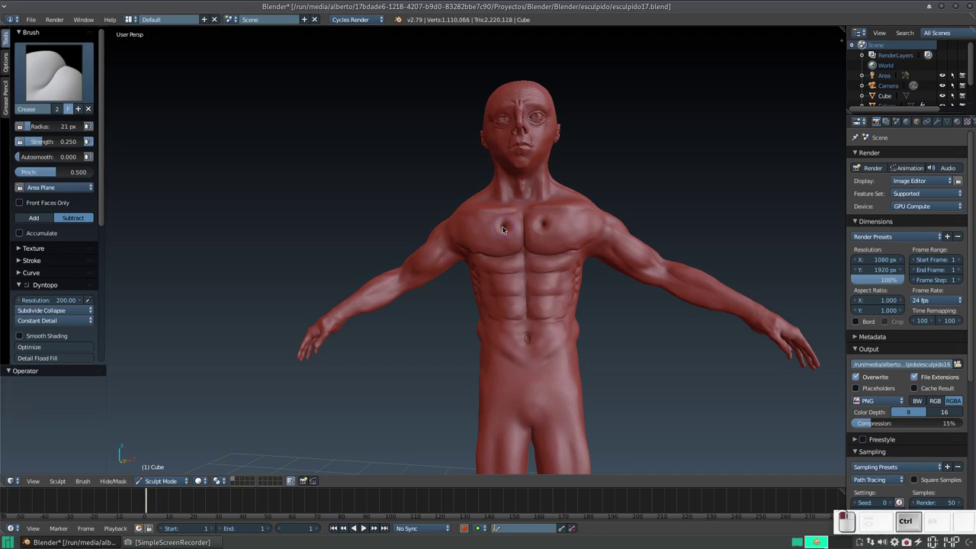
drag(502, 229, 515, 227)
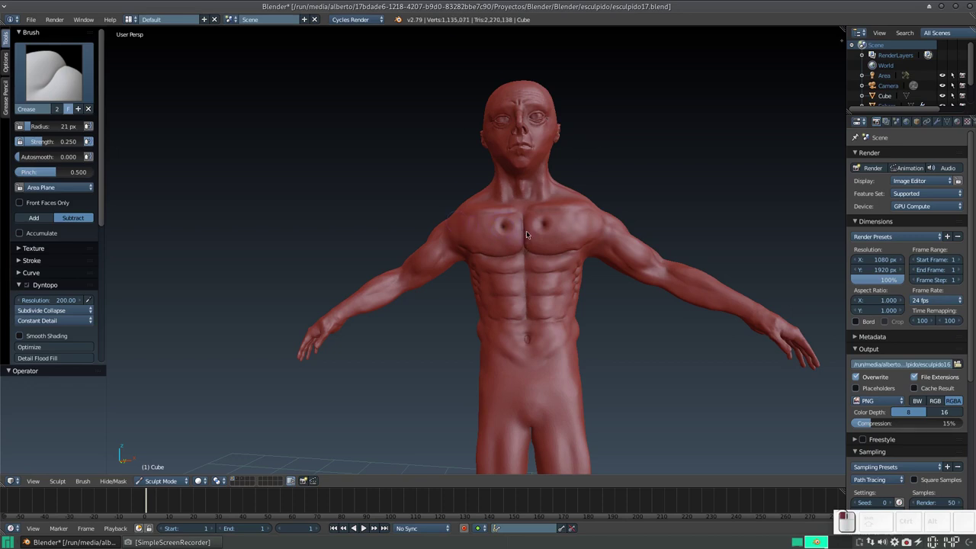
drag(546, 234, 547, 237)
key(ctrl+z)
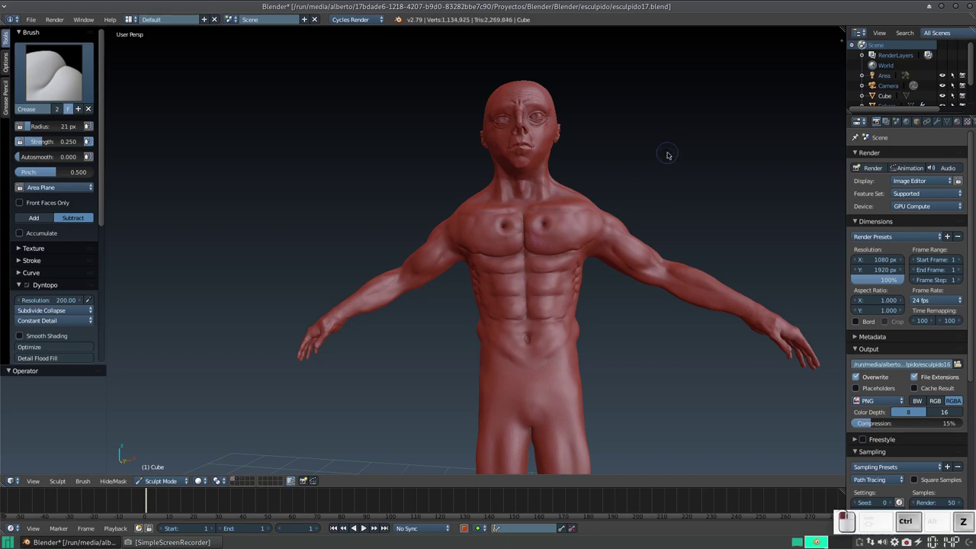
key(ctrl+z)
key(ctrl+z)
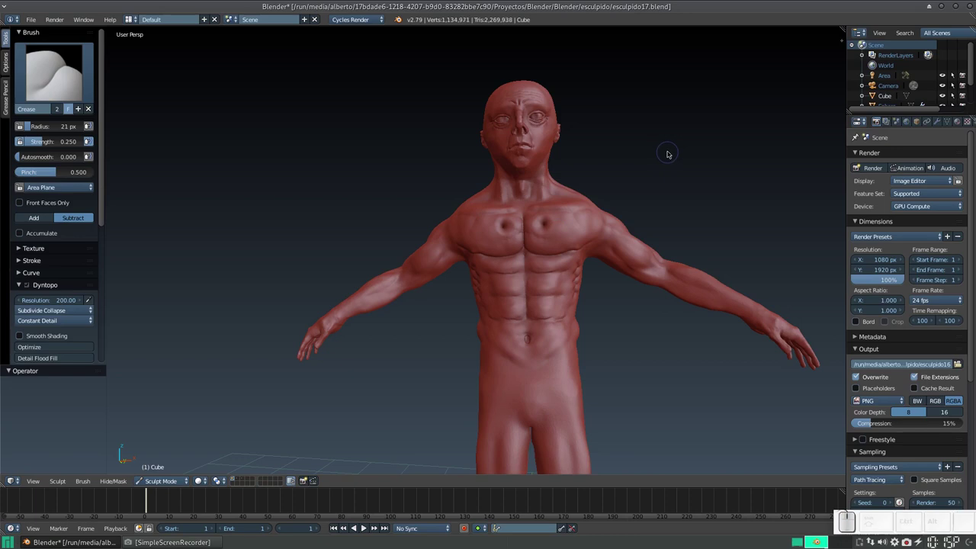
scroll(621, 183, up, 4)
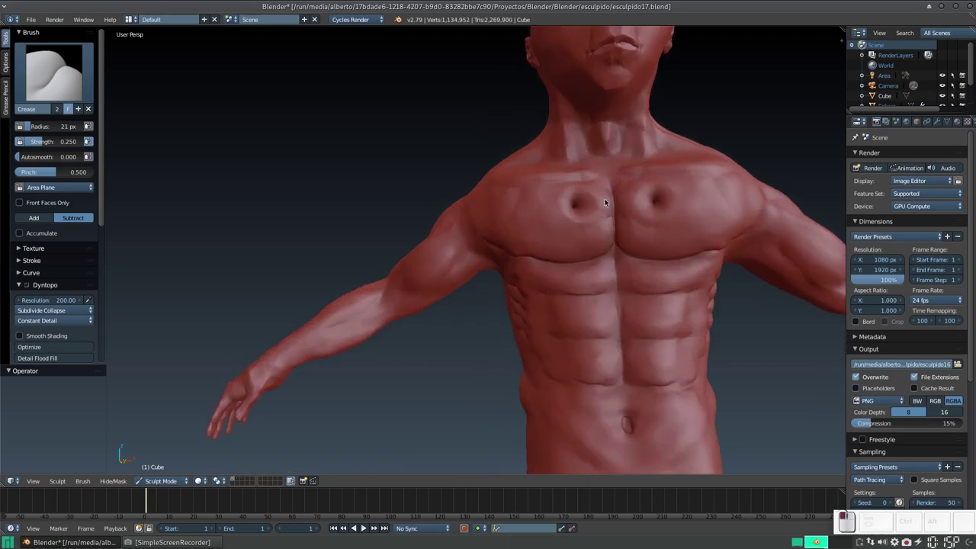
Undo two dabs, then re-carve and deepen the left nipple dimple with Crease.
key(ctrl+z)
key(ctrl+z)
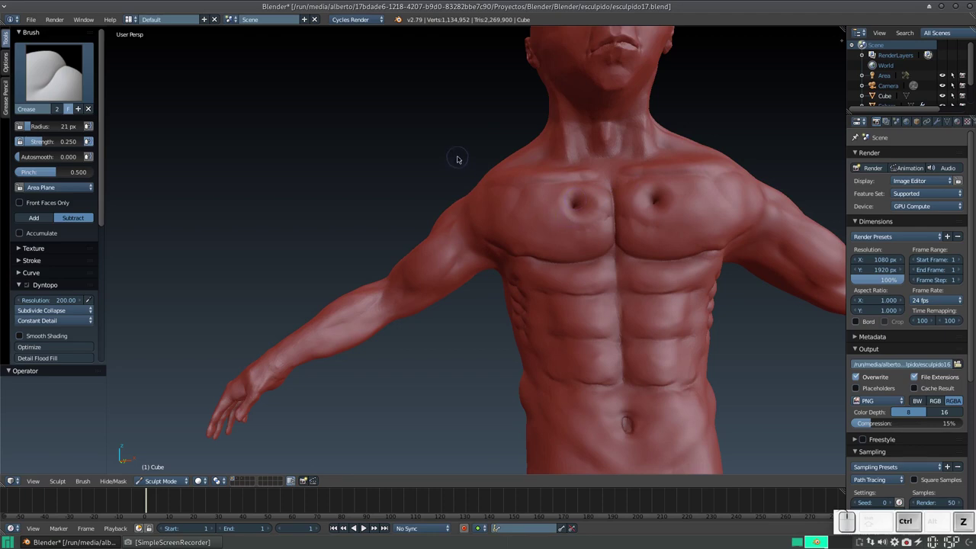
key(ctrl+z)
key(ctrl+z)
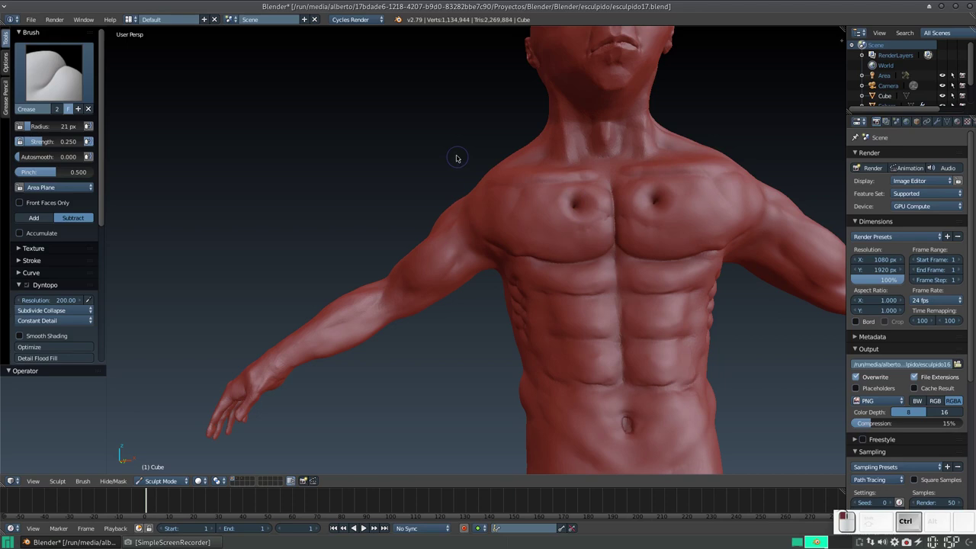
mouse_move(427, 163)
middle_down()
mouse_move(456, 177)
mouse_move(643, 174)
mouse_move(434, 197)
middle_up()
middle_drag(484, 223, 518, 210)
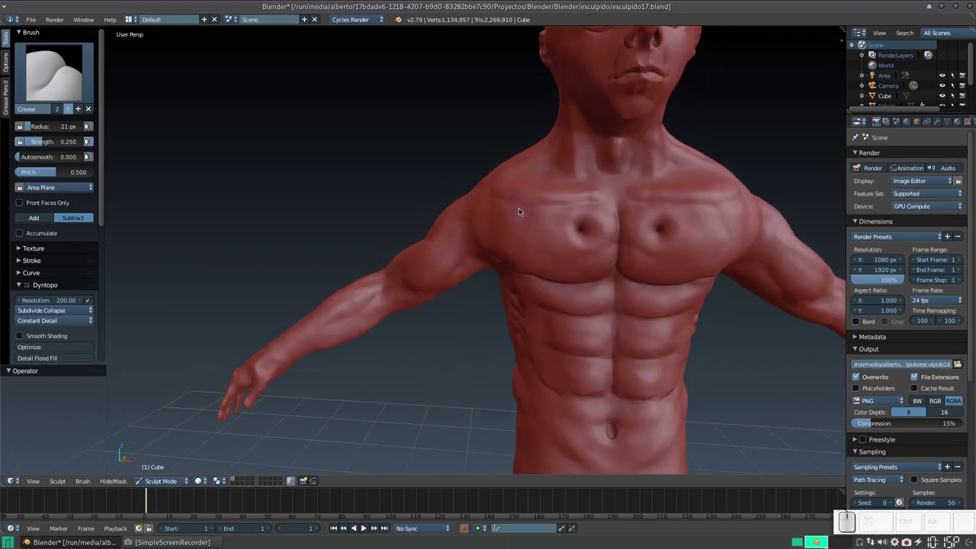
shift+middle_drag(601, 222, 516, 179)
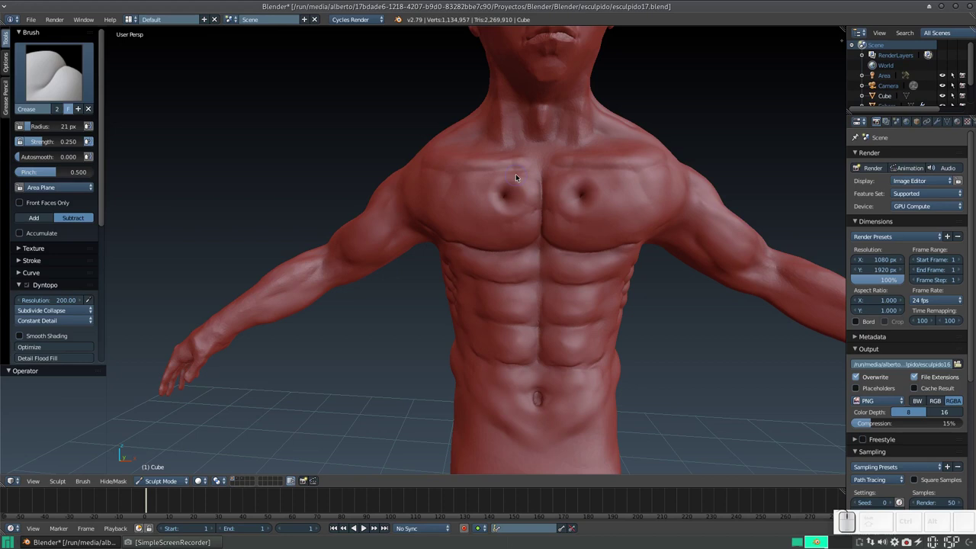
drag(516, 177, 506, 205)
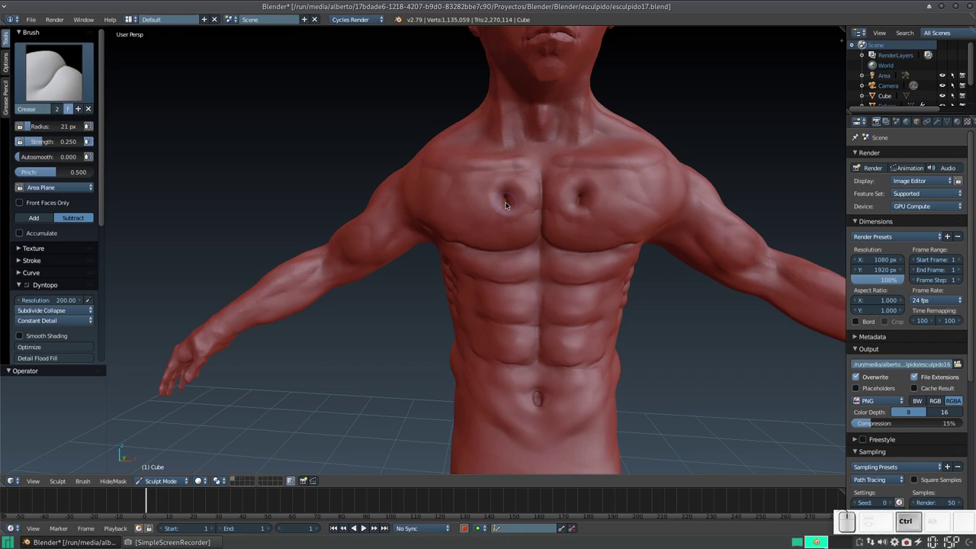
key(ctrl+z)
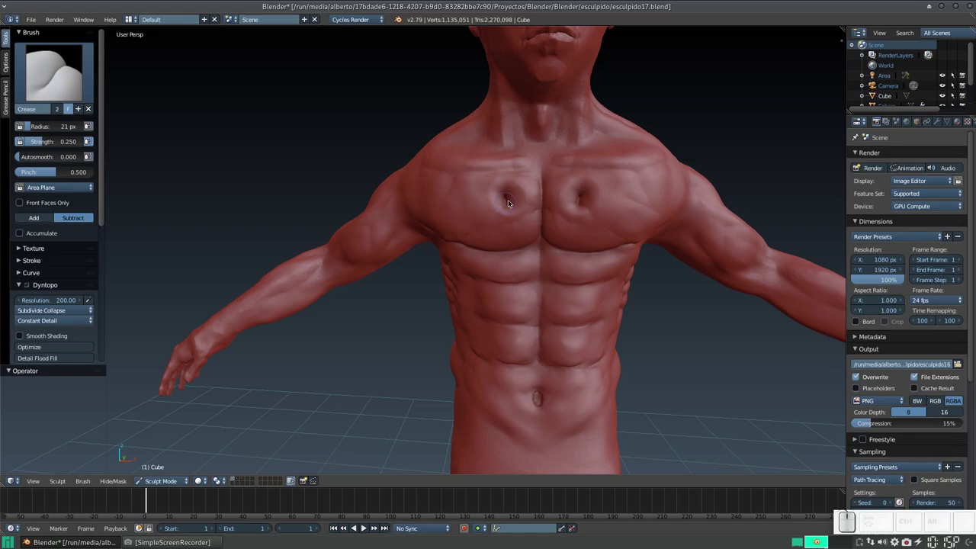
drag(509, 203, 510, 205)
drag(508, 205, 508, 204)
Smooth the area around the left nipple.
key(s)
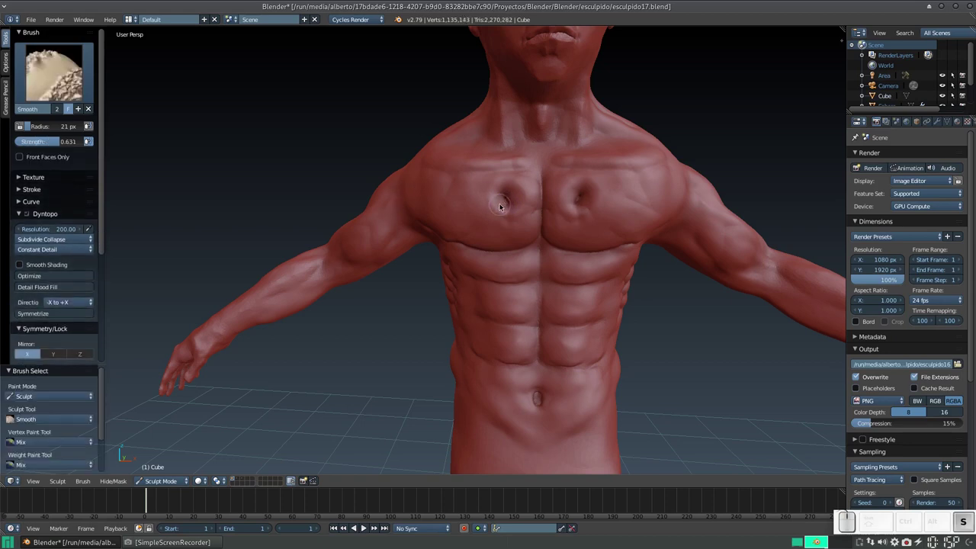
mouse_move(511, 203)
mouse_down()
mouse_move(528, 212)
mouse_move(460, 192)
mouse_up()
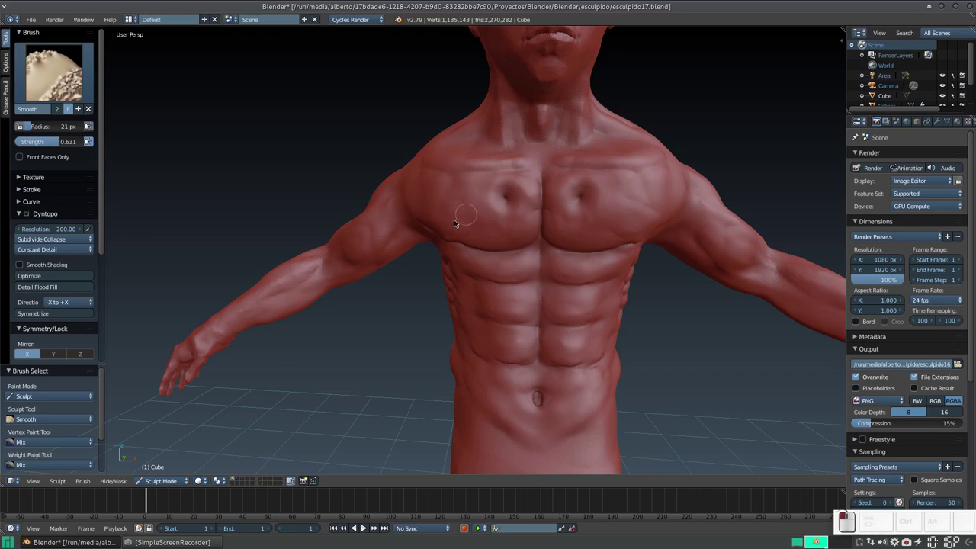
middle_drag(424, 224, 456, 204)
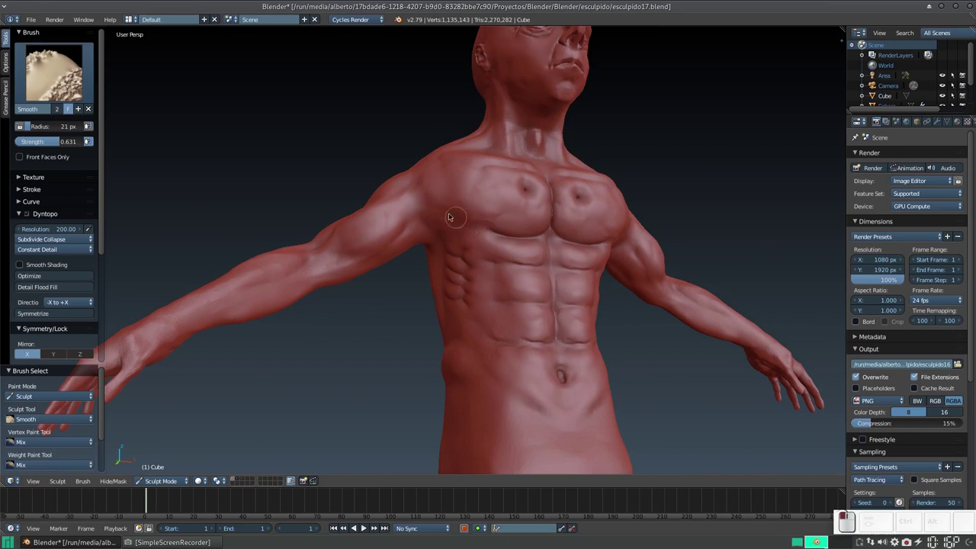
mouse_move(467, 221)
middle_down()
mouse_move(447, 218)
mouse_move(462, 207)
mouse_move(456, 222)
middle_up()
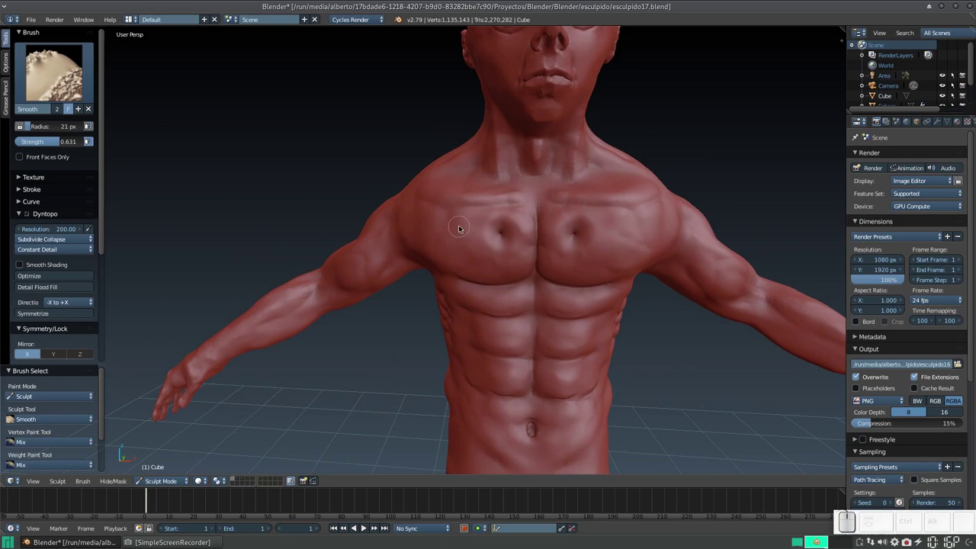
Add a Clay Strips dab on the chest and smooth it into the left pectoral.
key(c)
click(500, 232)
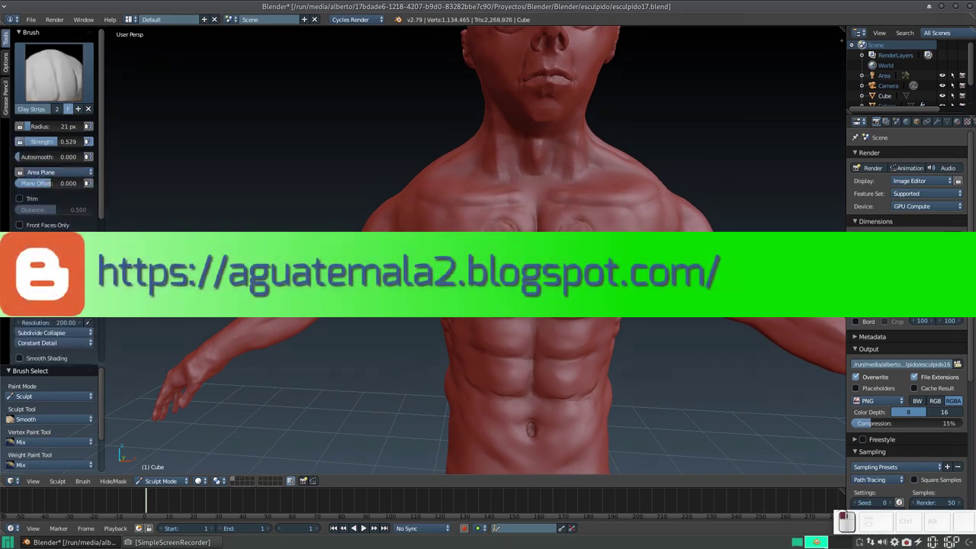
key(s)
drag(490, 224, 512, 225)
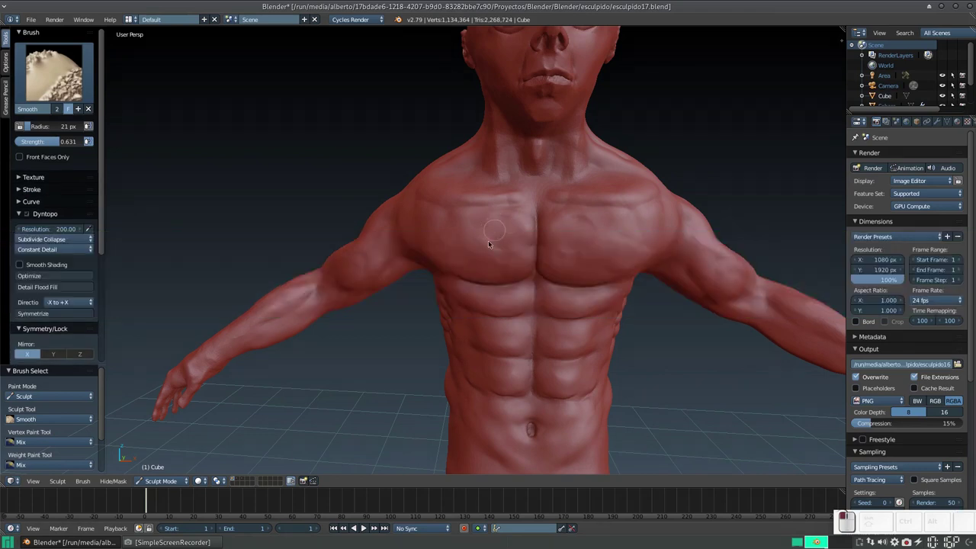
drag(496, 238, 497, 233)
mouse_move(512, 218)
middle_down()
mouse_move(517, 193)
mouse_move(497, 223)
middle_up()
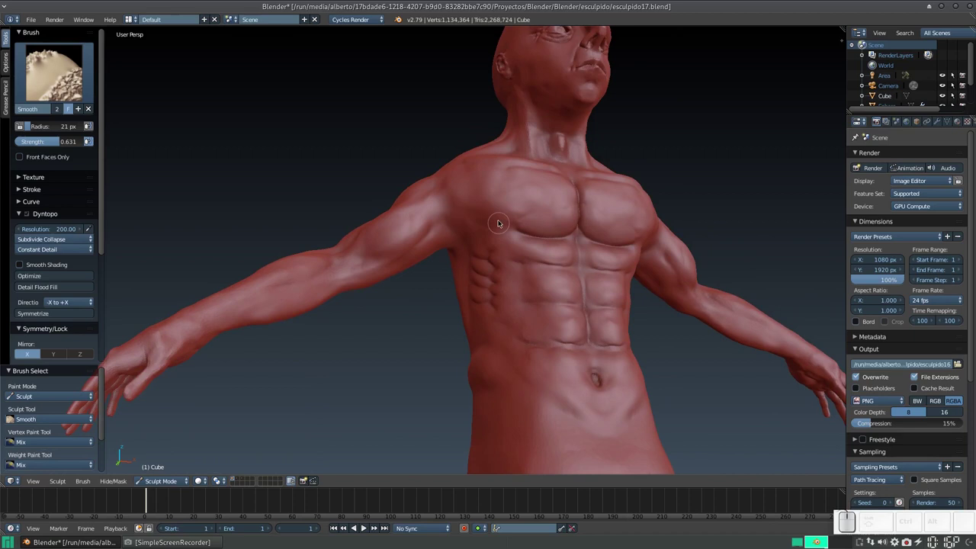
Crease several lines across the chest with the Crease brush.
key(shift+c)
drag(513, 232, 506, 231)
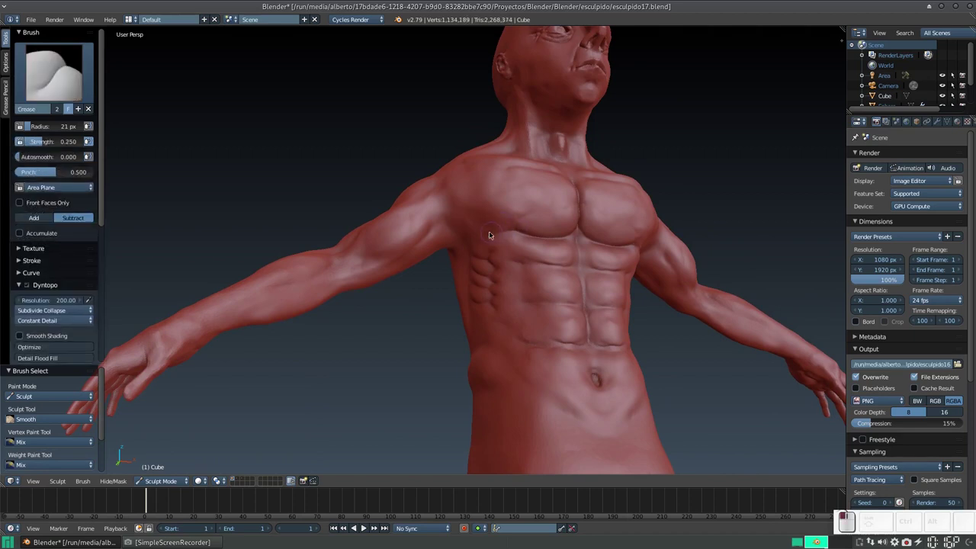
drag(485, 230, 502, 232)
click(516, 236)
mouse_move(538, 239)
middle_down()
mouse_move(472, 252)
mouse_move(501, 233)
middle_up()
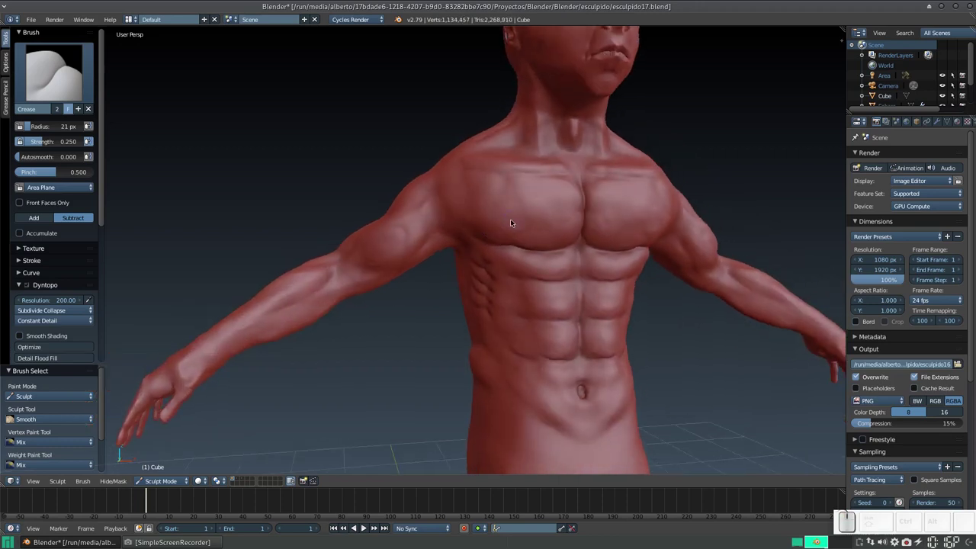
key(s)
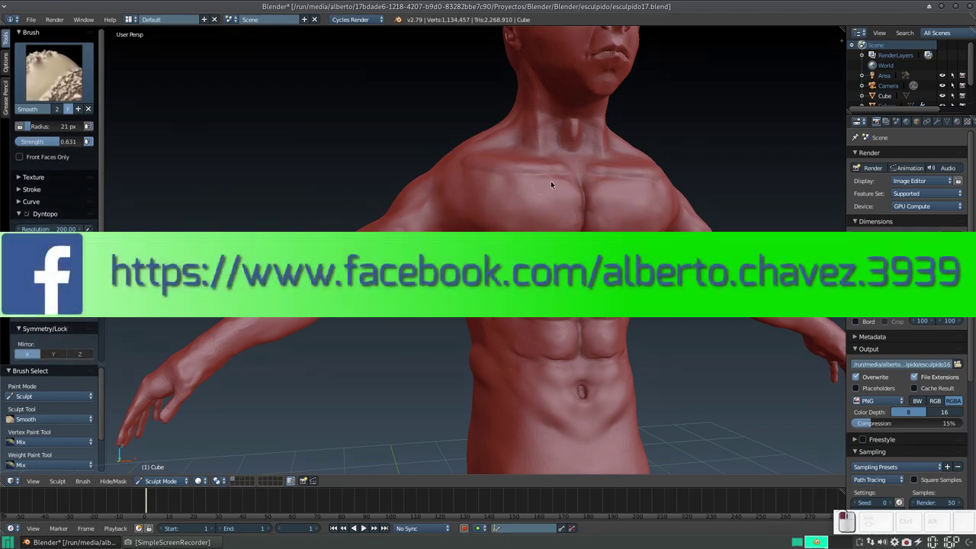
Carve a Crease line down the abdominal midline plus a small stroke beside it.
mouse_move(559, 182)
middle_down()
mouse_move(492, 202)
mouse_move(532, 157)
mouse_move(555, 191)
middle_up()
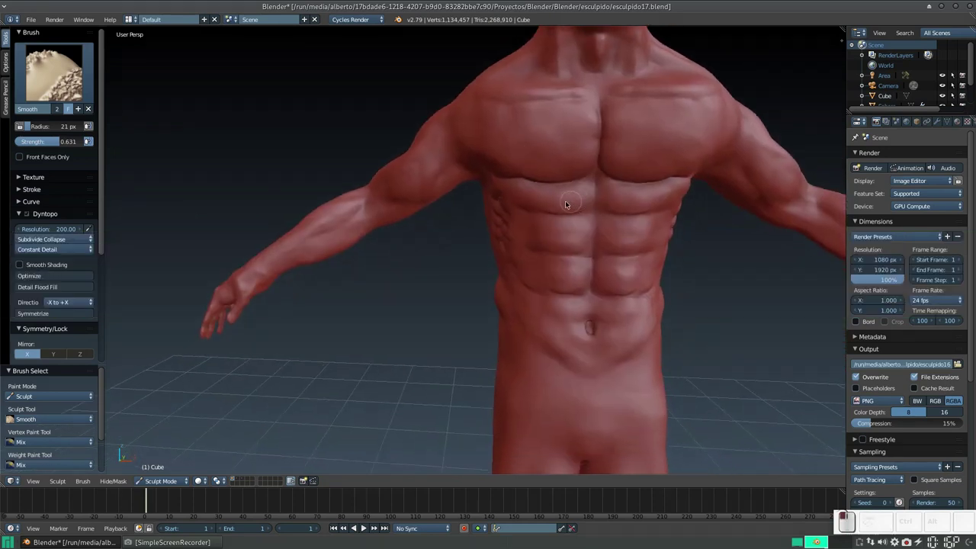
middle_drag(585, 191, 533, 175)
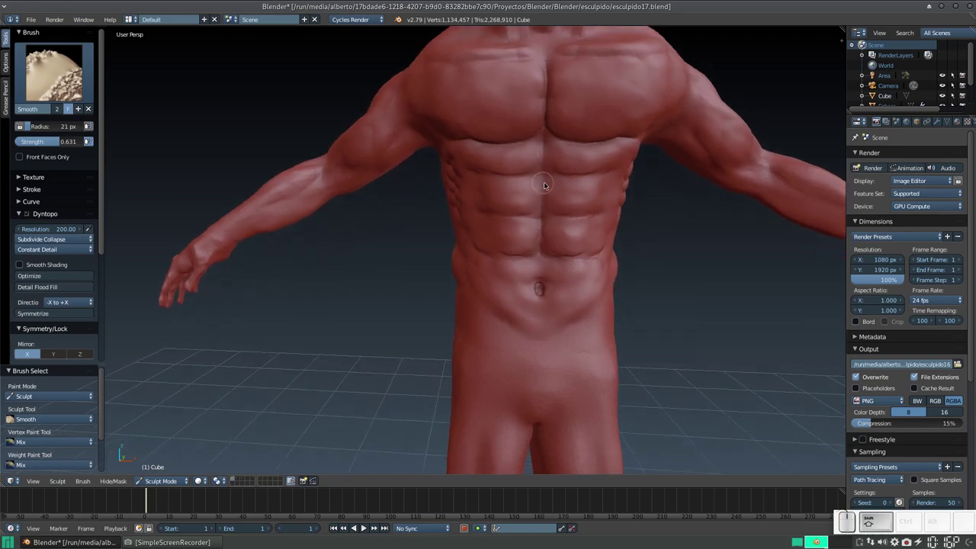
key(shift+c)
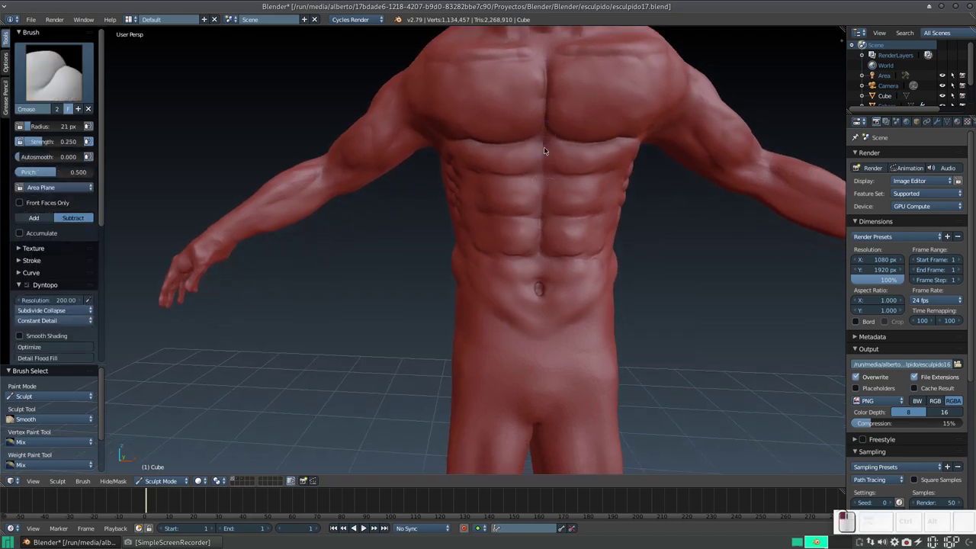
drag(544, 152, 542, 244)
key(ctrl)
click(567, 169)
key(ctrl)
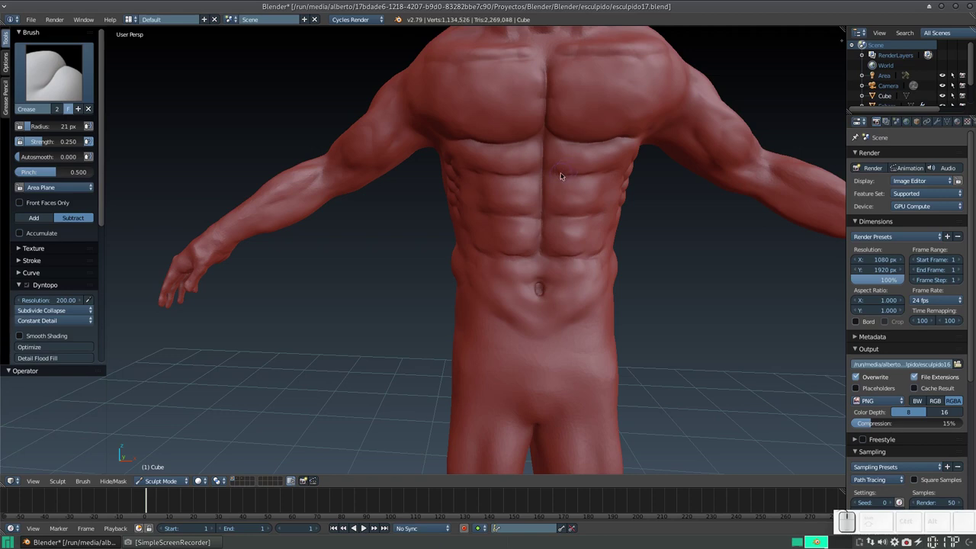
Smooth the midline crease at 14 px radius, then enlarge the Smooth brush to 36 px.
key(s)
key(f)
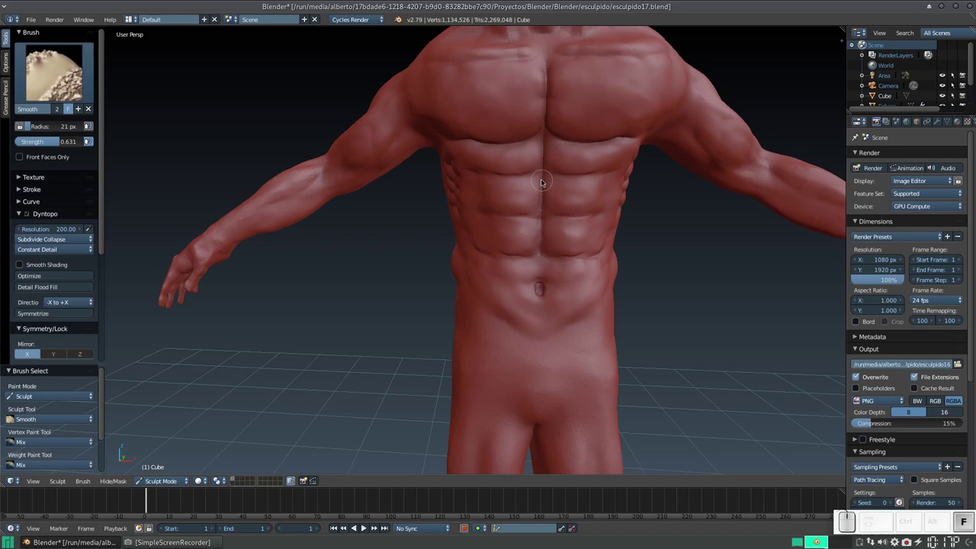
click(538, 183)
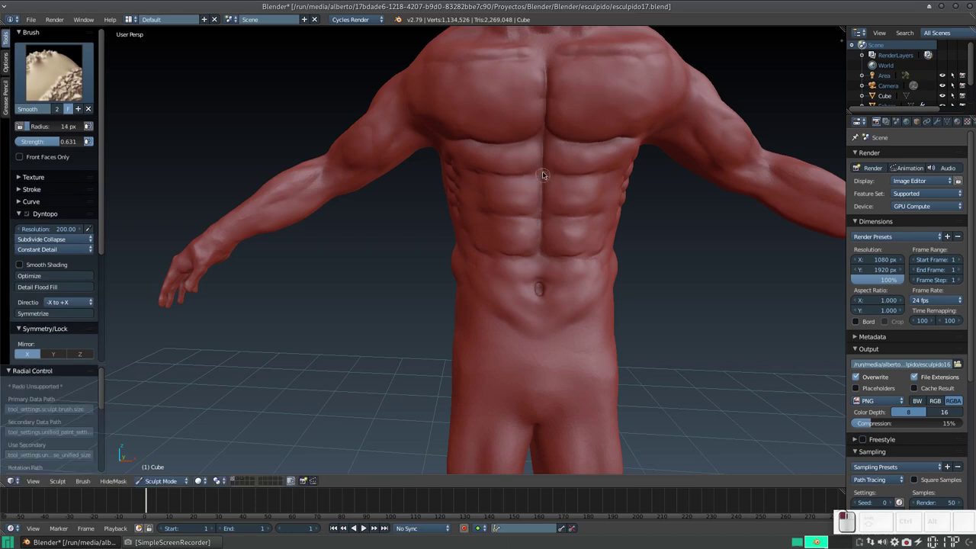
mouse_move(544, 174)
mouse_down()
mouse_move(542, 241)
mouse_move(542, 166)
mouse_up()
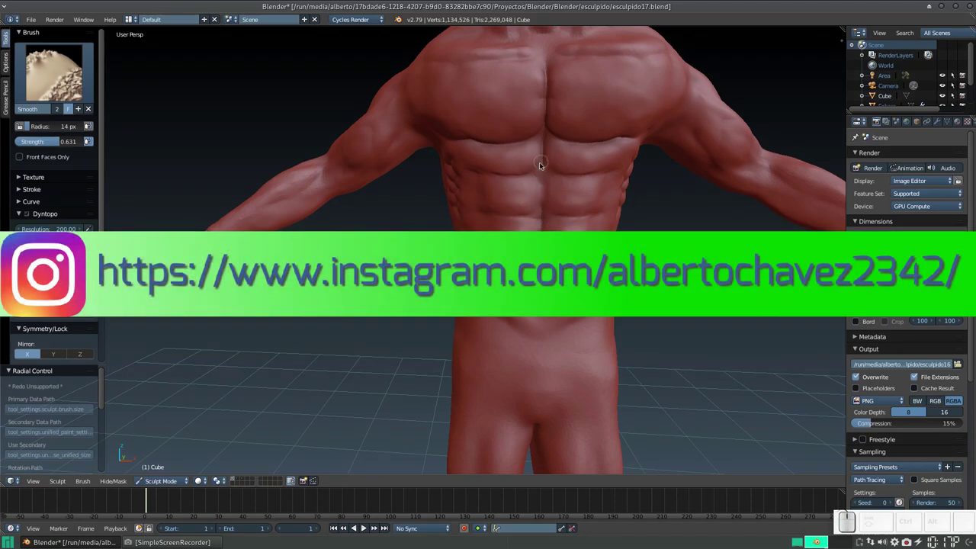
mouse_move(534, 169)
middle_down()
mouse_move(620, 226)
mouse_move(469, 183)
middle_up()
key(f)
click(466, 178)
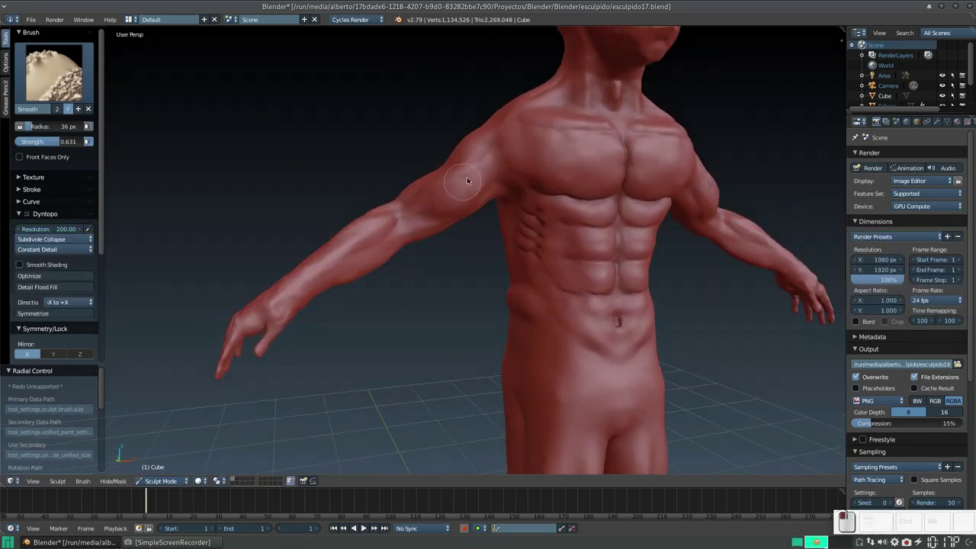
Smooth the upper arm, then lay Clay Strips tendon ridges down the front of the neck.
drag(455, 182, 449, 194)
mouse_move(479, 163)
middle_down()
mouse_move(483, 114)
mouse_move(530, 153)
mouse_move(530, 222)
mouse_move(466, 253)
mouse_move(429, 191)
mouse_move(420, 218)
mouse_move(504, 175)
mouse_move(531, 217)
mouse_move(530, 200)
mouse_move(518, 252)
mouse_move(502, 204)
mouse_move(525, 201)
middle_up()
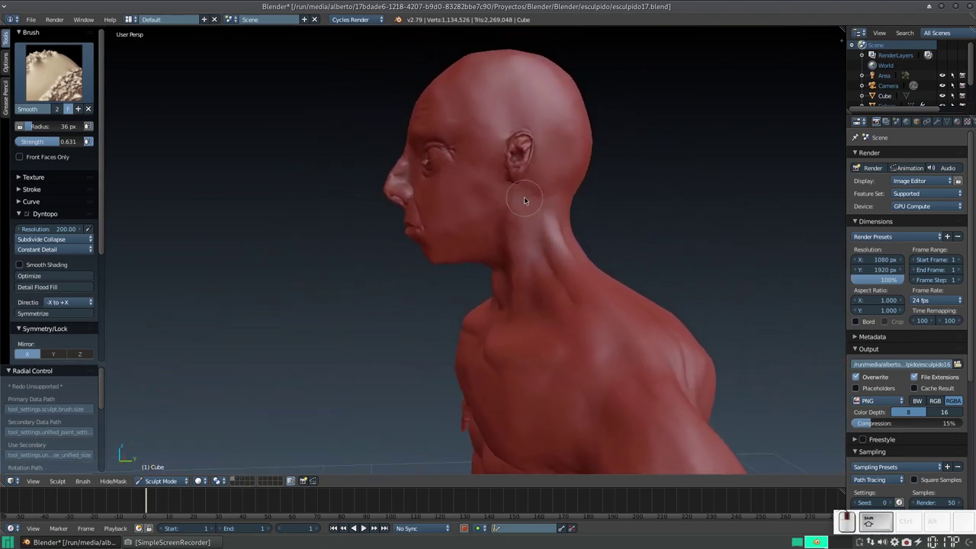
scroll(526, 202, up, 3)
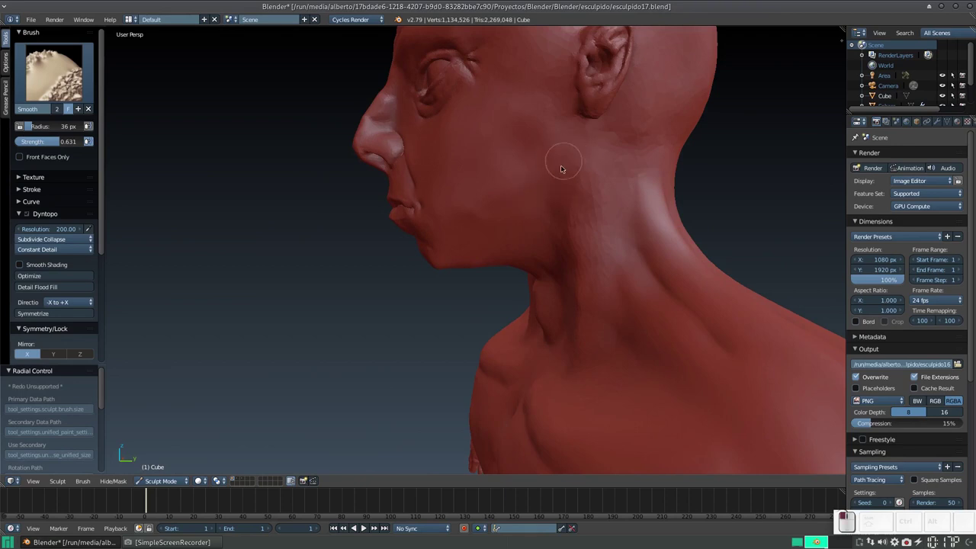
key(c)
drag(596, 198, 593, 241)
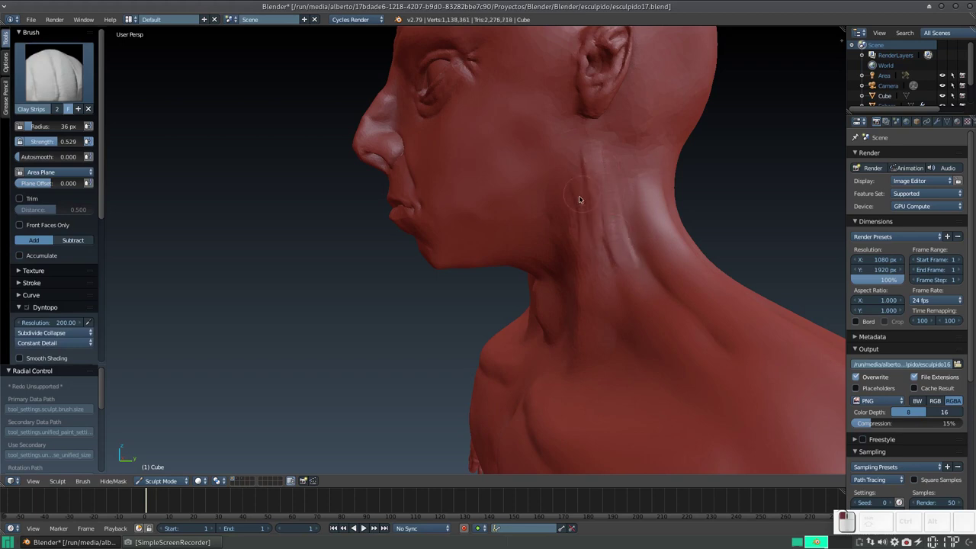
drag(571, 217, 586, 229)
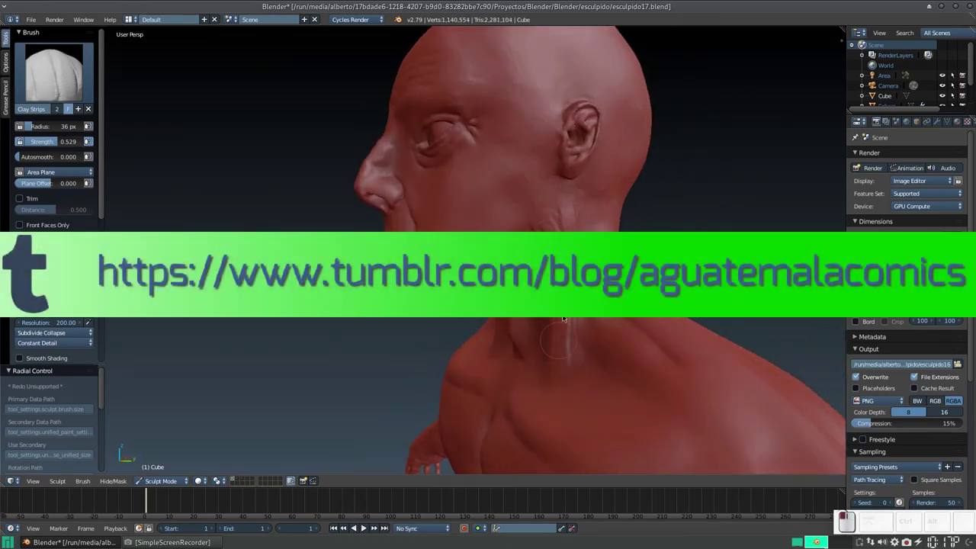
drag(584, 321, 610, 336)
mouse_move(609, 337)
middle_down()
mouse_move(621, 267)
mouse_move(636, 240)
mouse_move(606, 261)
mouse_move(560, 263)
mouse_move(553, 238)
middle_up()
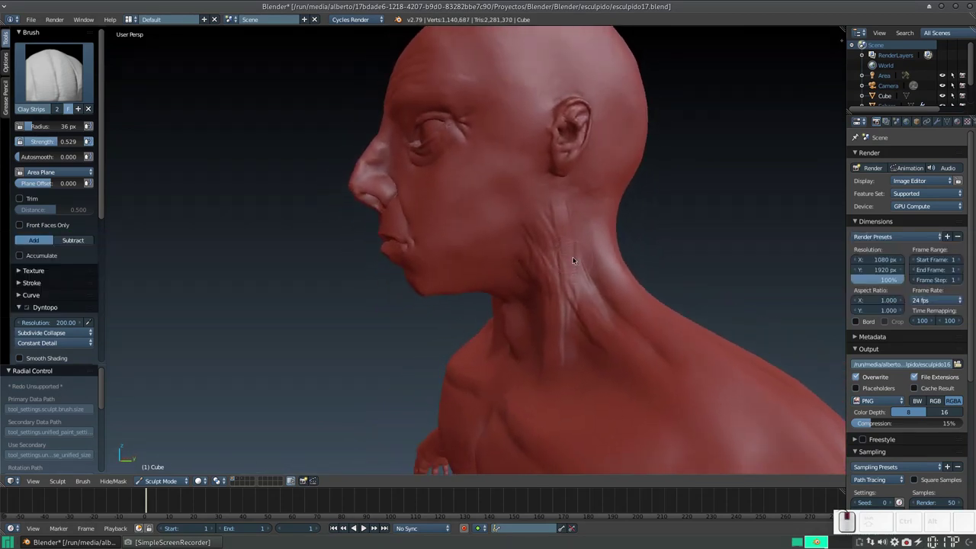
Smooth the neck and jaw strokes, then add a mirrored clay strip and return to Smooth.
key(s)
mouse_move(529, 226)
mouse_down()
mouse_move(529, 328)
mouse_move(539, 293)
mouse_up()
mouse_move(552, 328)
mouse_down()
mouse_move(557, 223)
mouse_move(545, 252)
mouse_move(561, 211)
mouse_move(592, 305)
mouse_up()
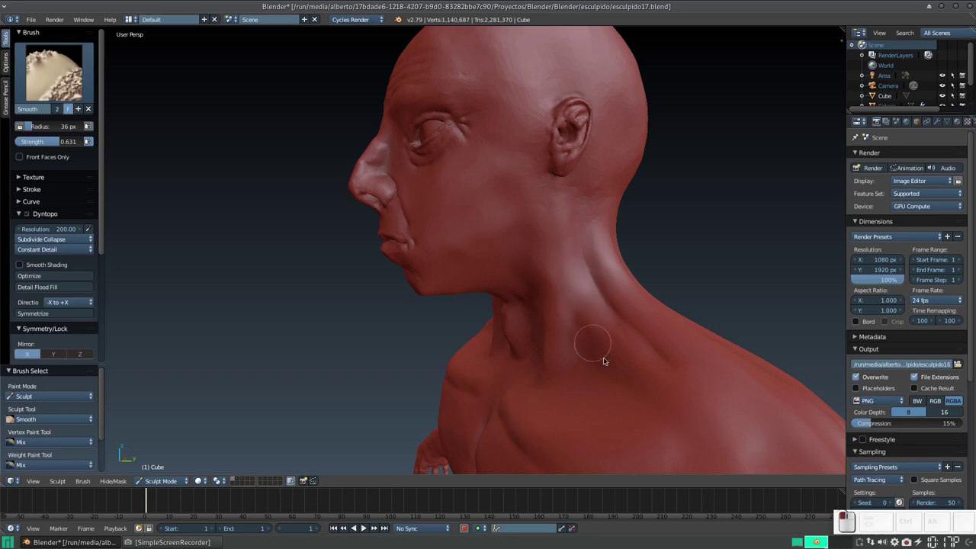
mouse_move(556, 278)
middle_down()
mouse_move(621, 251)
mouse_move(610, 255)
middle_up()
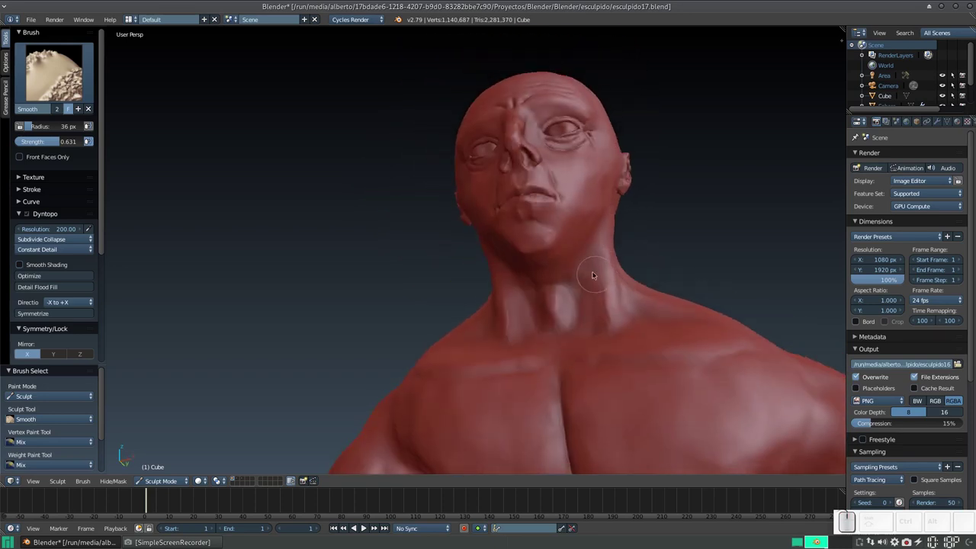
key(3)
mouse_move(593, 267)
mouse_down()
mouse_move(590, 306)
mouse_move(598, 253)
mouse_move(598, 305)
mouse_move(573, 271)
mouse_move(587, 305)
mouse_move(586, 263)
mouse_up()
key(s)
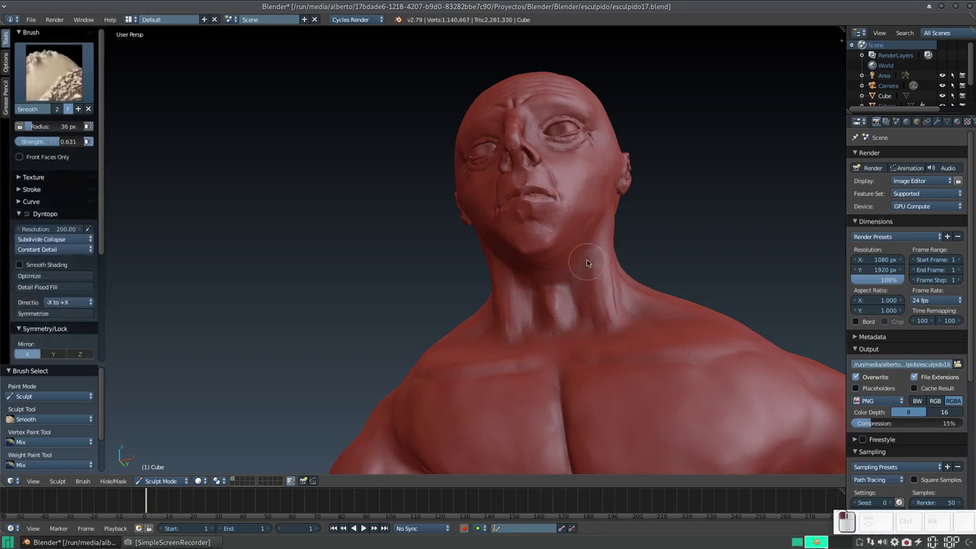
mouse_move(588, 263)
middle_down()
mouse_move(606, 260)
mouse_move(562, 277)
mouse_move(545, 266)
mouse_move(634, 239)
mouse_move(597, 278)
middle_up()
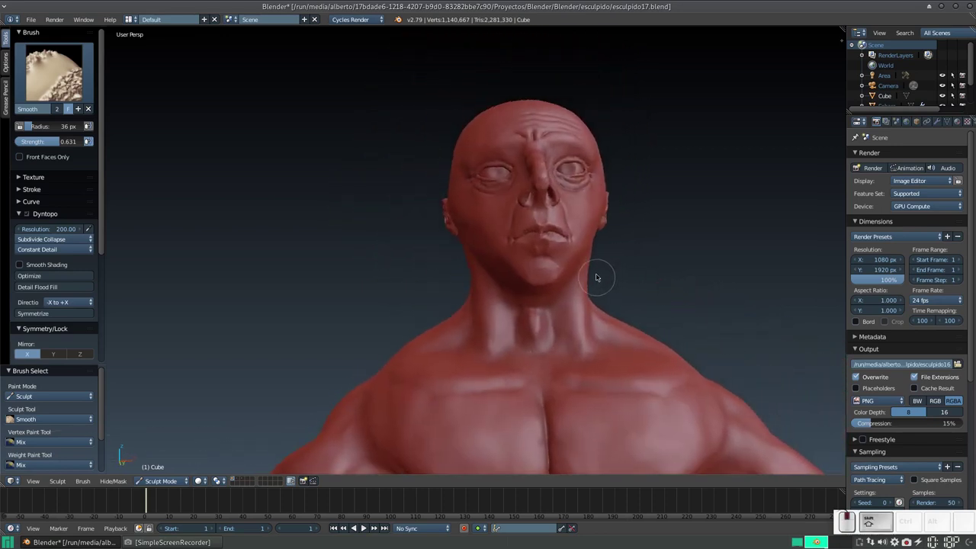
Carve deeper tendon creases into the neck with the Crease brush and check the bust.
key(shift+c)
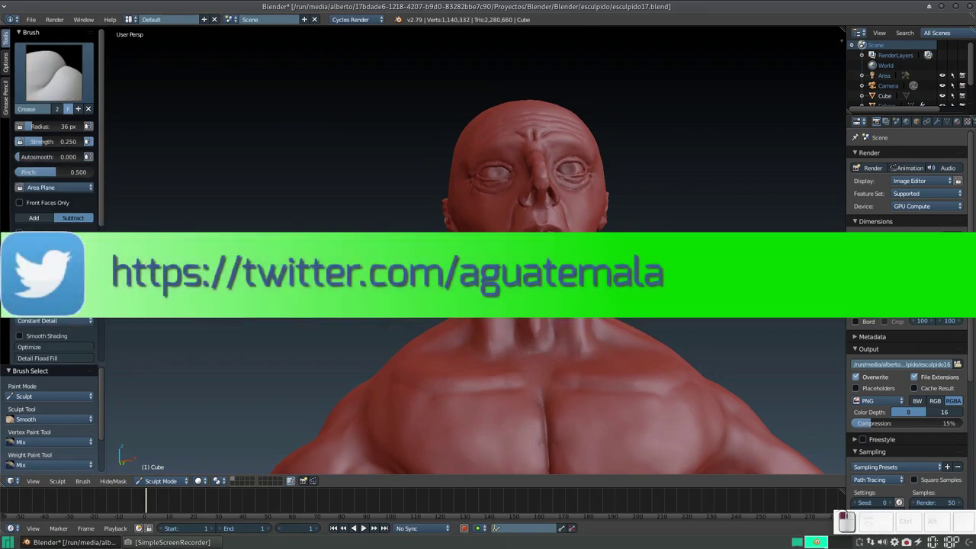
mouse_move(565, 326)
mouse_down()
mouse_move(559, 354)
mouse_move(563, 346)
mouse_up()
mouse_move(563, 346)
middle_down()
mouse_move(517, 320)
mouse_move(623, 289)
middle_up()
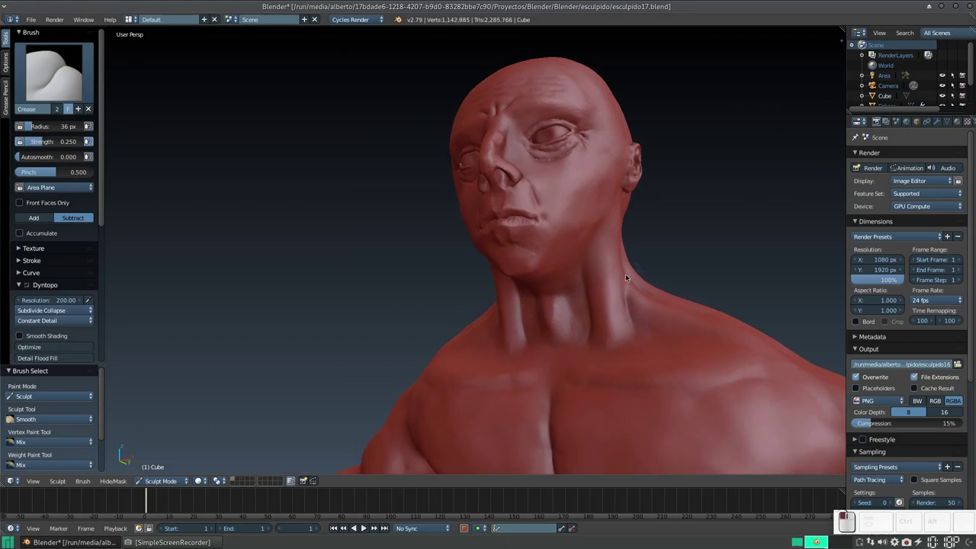
mouse_move(615, 285)
middle_down()
mouse_move(582, 296)
mouse_move(603, 303)
mouse_move(566, 270)
mouse_move(560, 238)
mouse_move(620, 268)
middle_up()
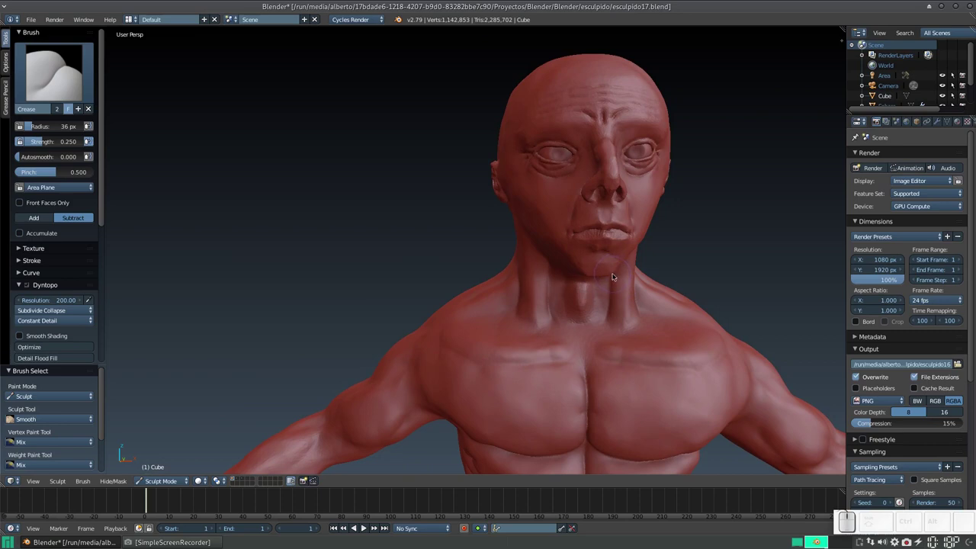
mouse_move(612, 270)
middle_down()
mouse_move(633, 269)
mouse_move(569, 268)
mouse_move(576, 314)
mouse_move(576, 154)
middle_up()
Crease a long line down the right thigh.
middle_drag(573, 202, 553, 125)
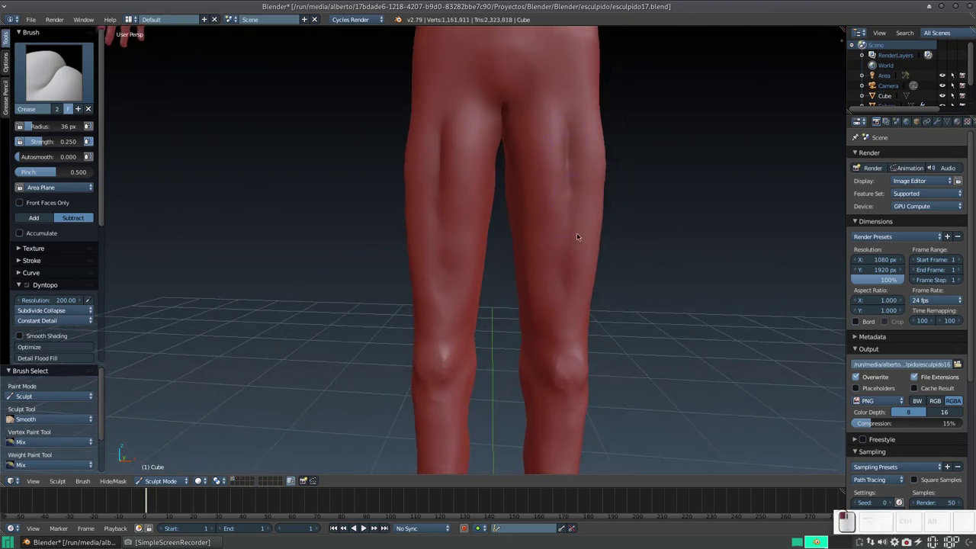
drag(568, 215, 567, 245)
drag(547, 303, 574, 250)
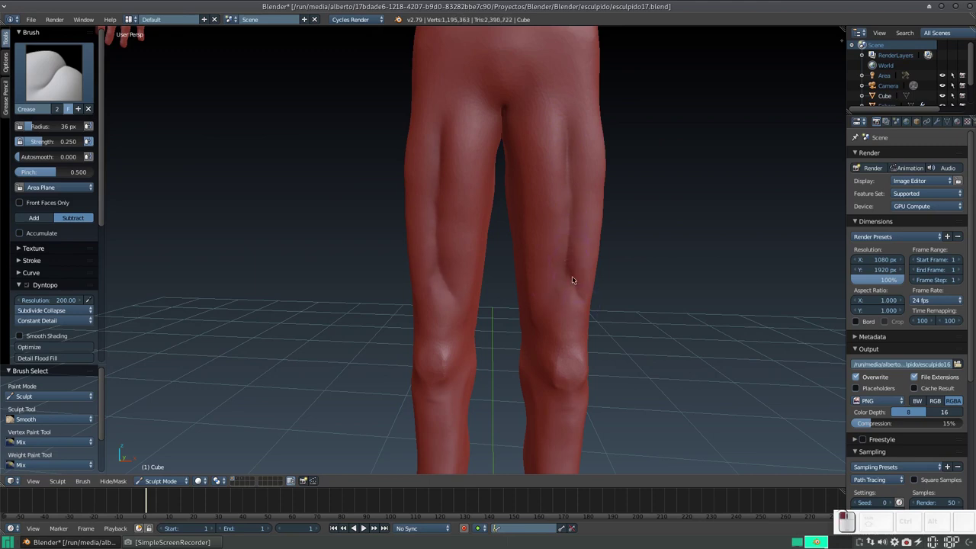
drag(548, 317, 568, 299)
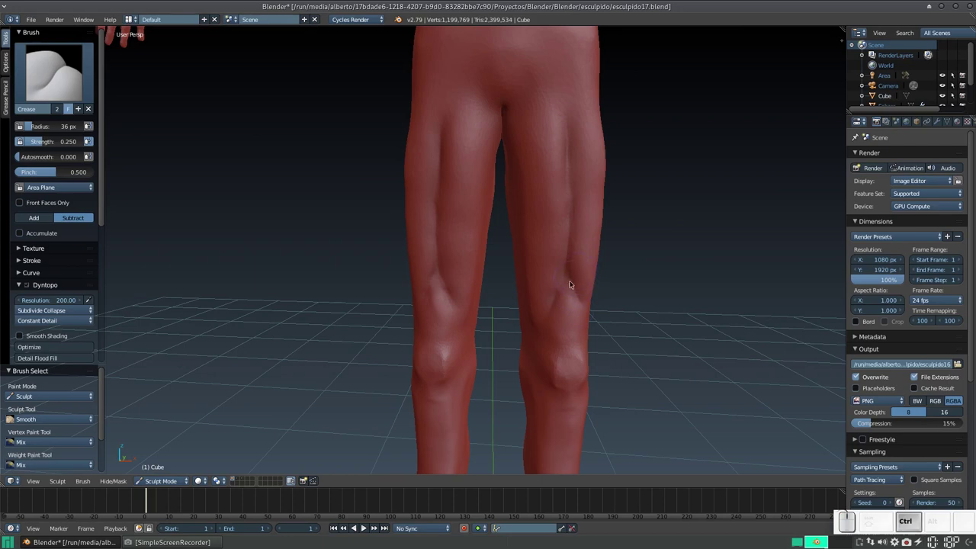
Add crease detail along and around the right knee, then move in close on the legs.
key(s)
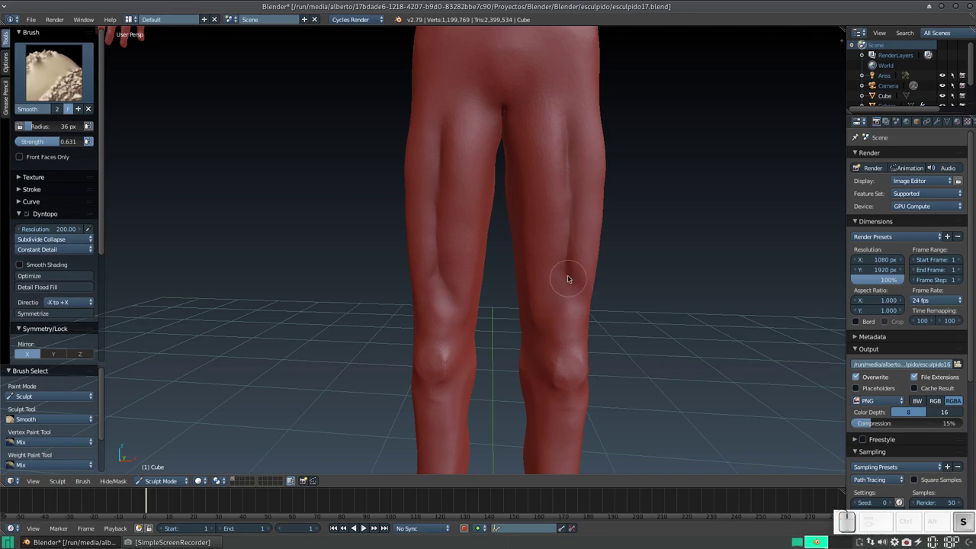
key(shift+c)
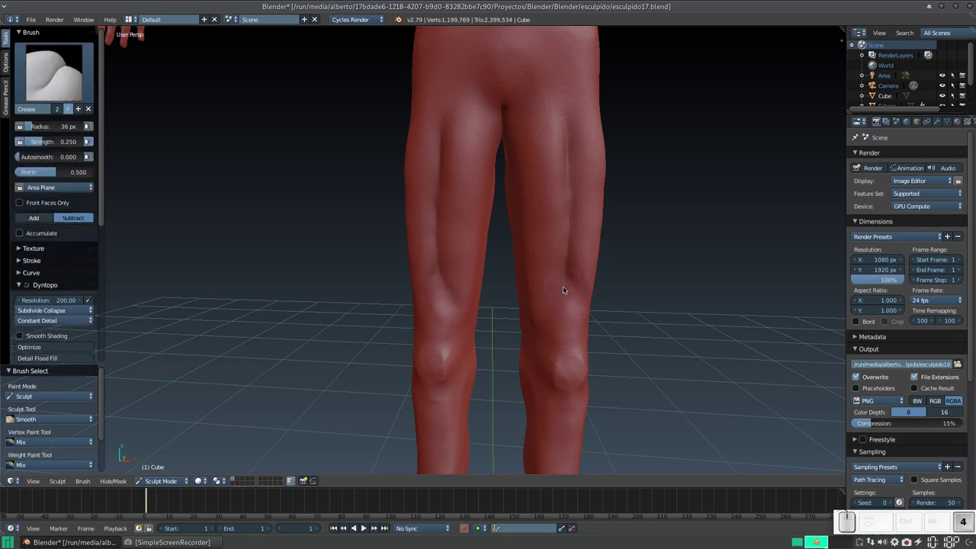
mouse_move(560, 328)
mouse_down()
mouse_move(548, 347)
mouse_move(563, 329)
mouse_up()
middle_drag(563, 330, 615, 316)
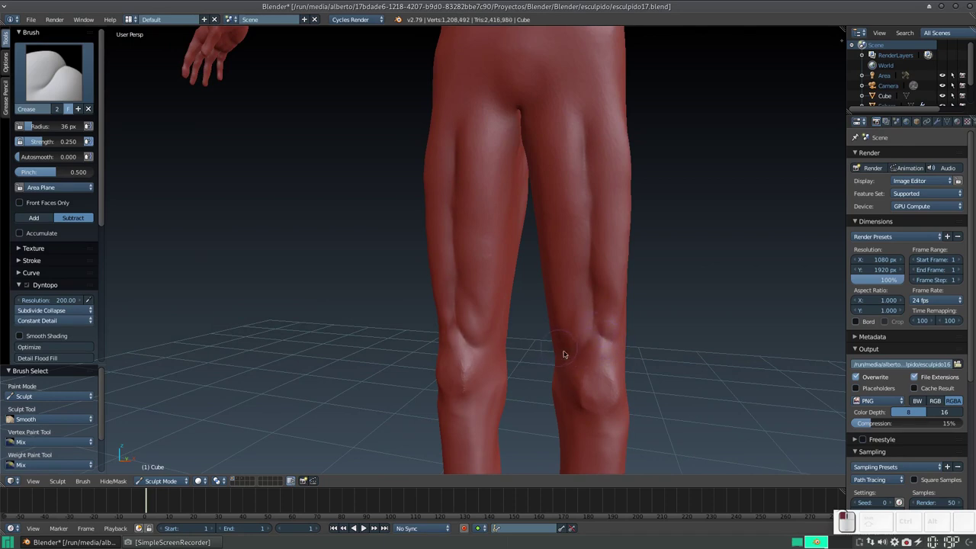
drag(598, 338, 614, 348)
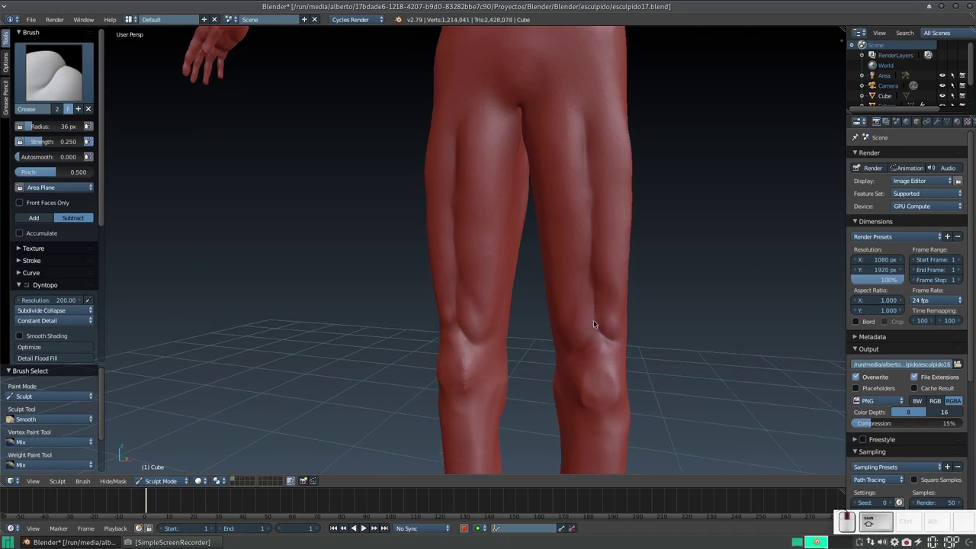
middle_drag(594, 320, 610, 183)
scroll(566, 270, up, 3)
scroll(538, 301, up, 3)
scroll(538, 301, down, 3)
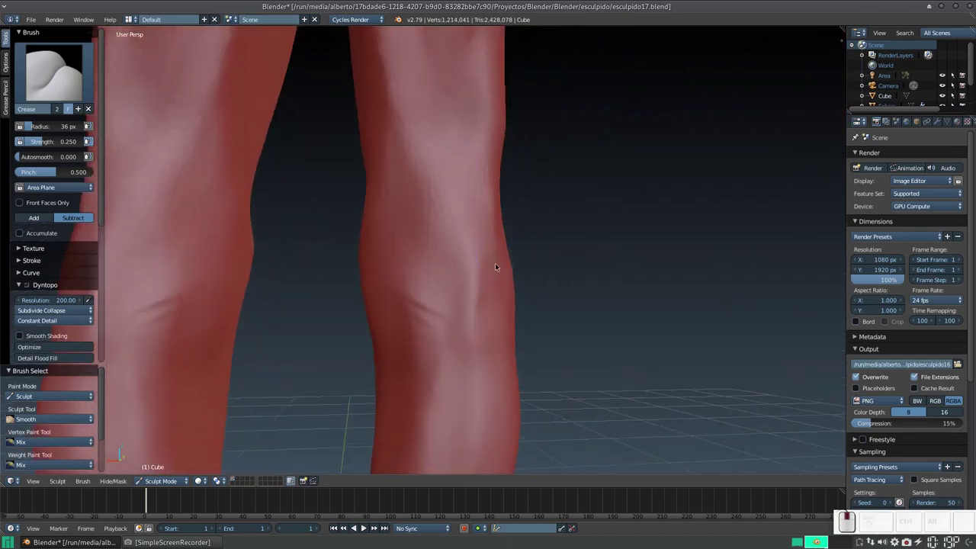
scroll(488, 271, down, 2)
Crease muscle grooves into the backs of the calves.
mouse_move(488, 276)
middle_down()
mouse_move(472, 301)
mouse_move(464, 282)
mouse_move(452, 282)
middle_up()
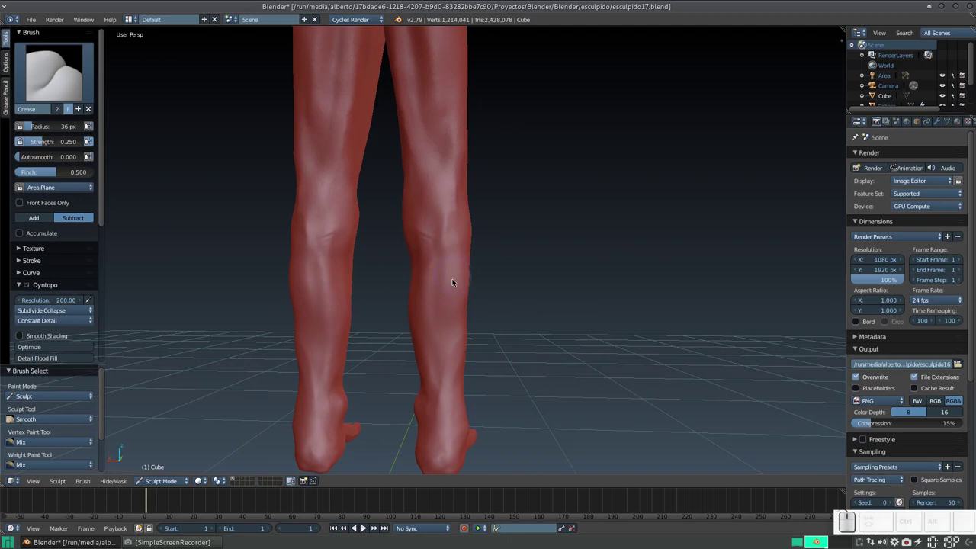
click(431, 295)
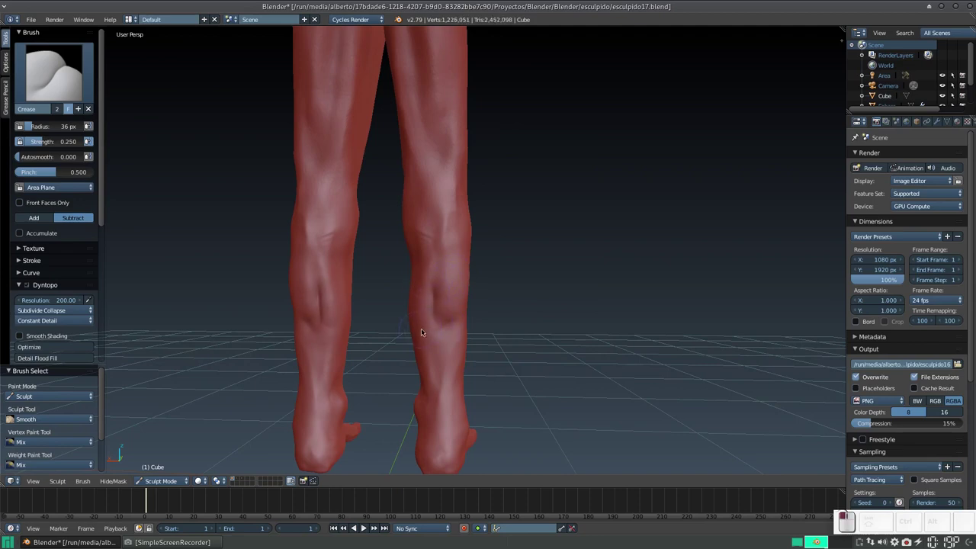
mouse_move(427, 317)
middle_down()
mouse_move(489, 313)
mouse_move(552, 270)
mouse_move(595, 280)
mouse_move(556, 295)
mouse_move(544, 279)
mouse_move(536, 336)
mouse_move(504, 373)
mouse_move(501, 397)
middle_up()
click(486, 314)
scroll(536, 336, up, 3)
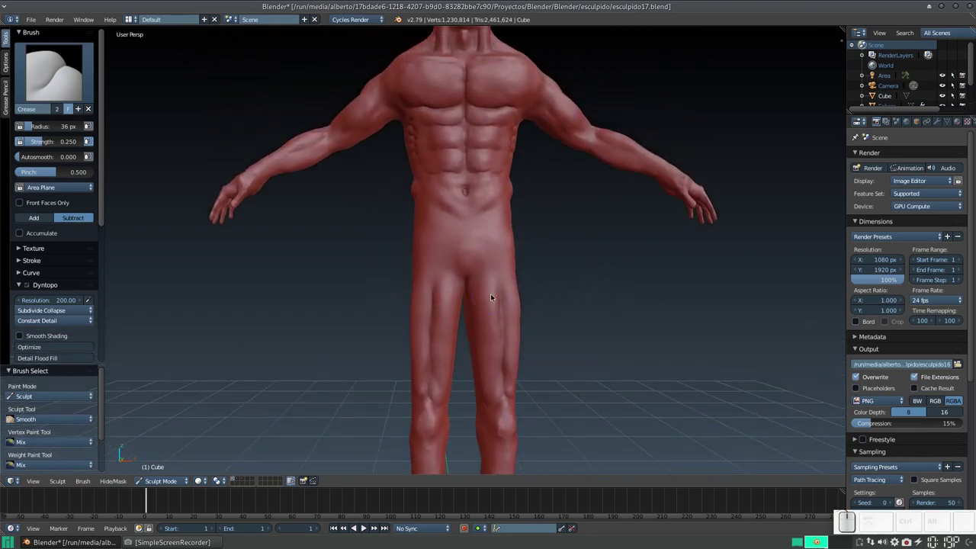
Set the Smooth brush radius to 19 px and bring the thigh into side view.
key(s)
key(f)
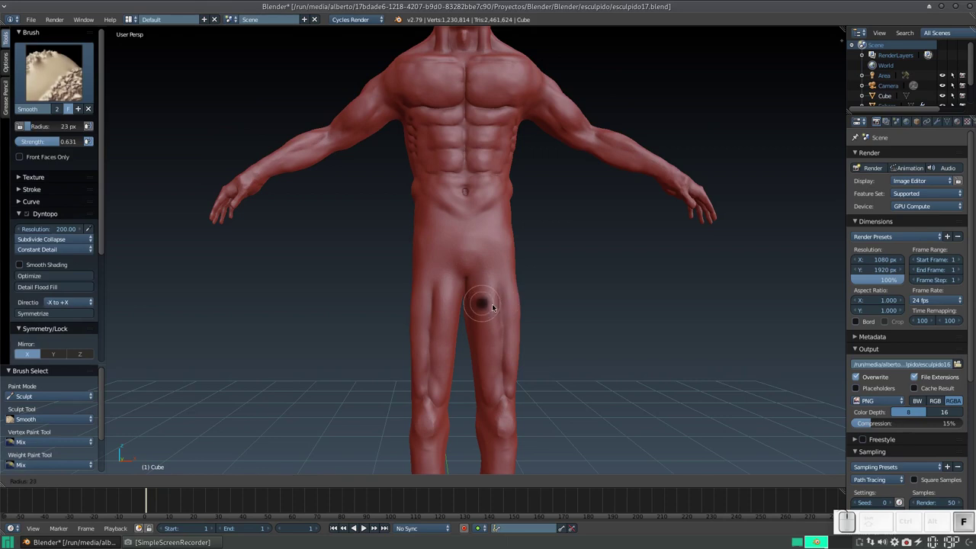
click(499, 288)
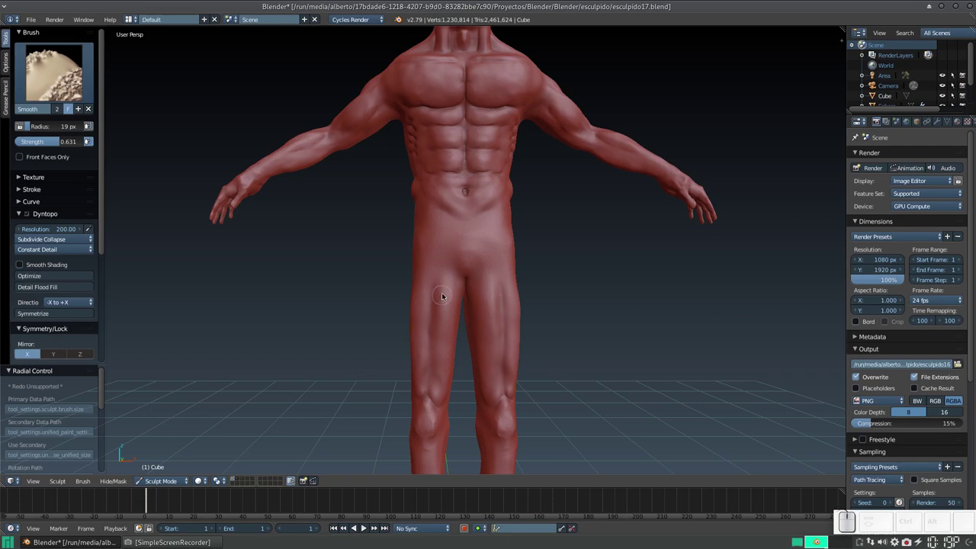
mouse_move(494, 261)
middle_down()
mouse_move(472, 280)
mouse_move(442, 264)
middle_up()
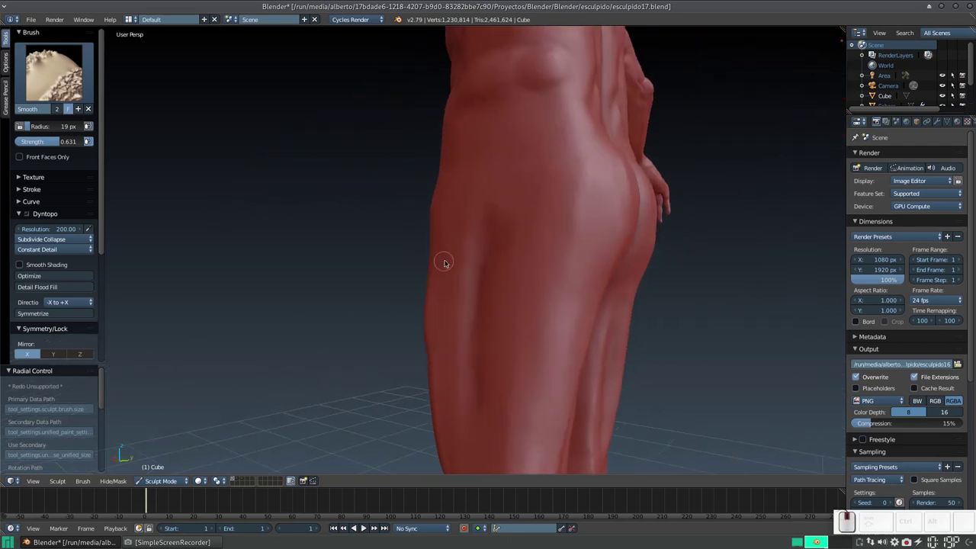
mouse_move(490, 285)
middle_down()
mouse_move(584, 181)
mouse_move(599, 225)
middle_up()
scroll(599, 220, down, 3)
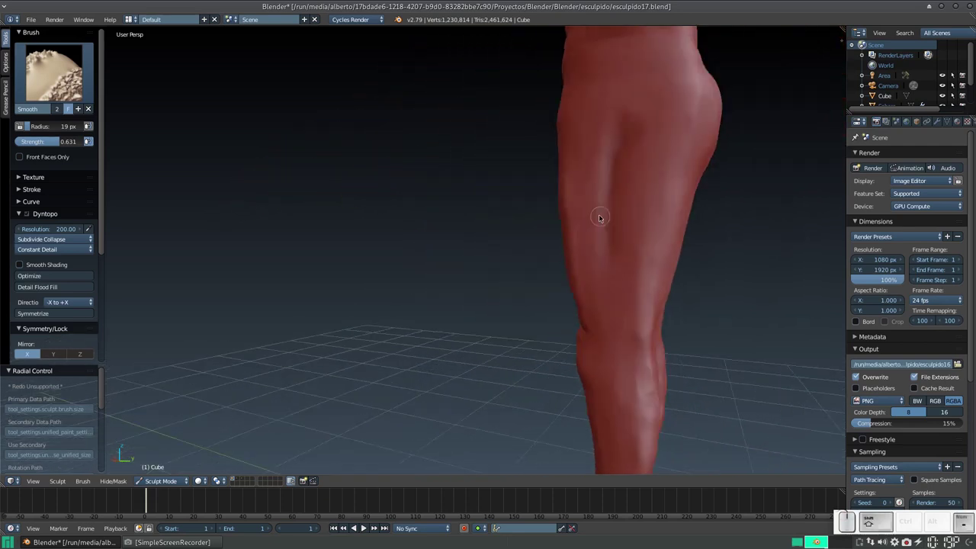
scroll(559, 240, down, 3)
scroll(572, 240, down, 2)
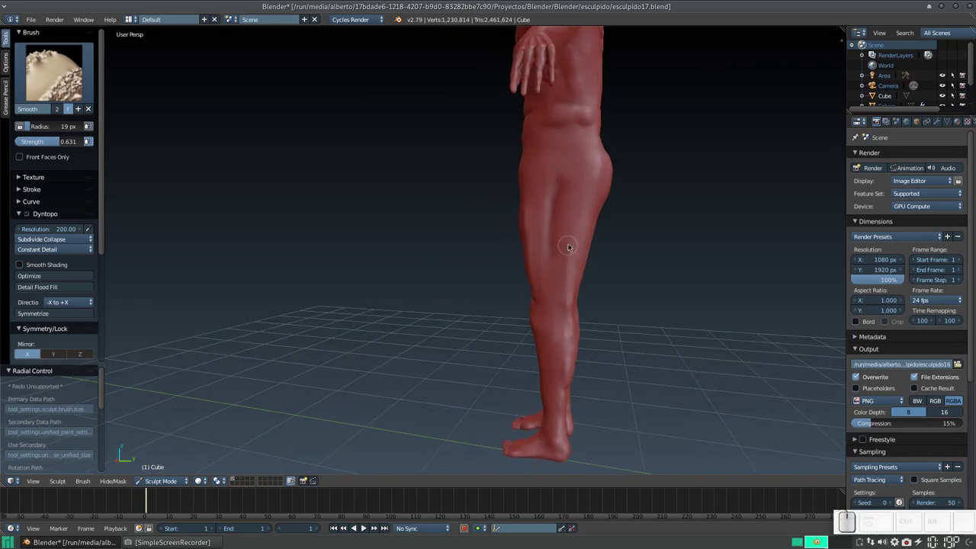
Work the outer thigh with Crease and Smooth, then return to a three-quarter front view.
key(shift+c)
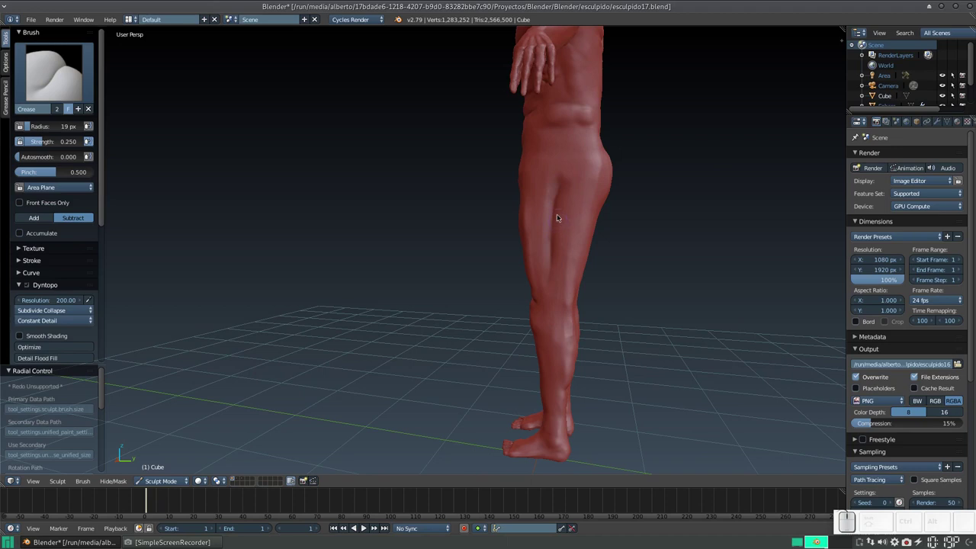
key(s)
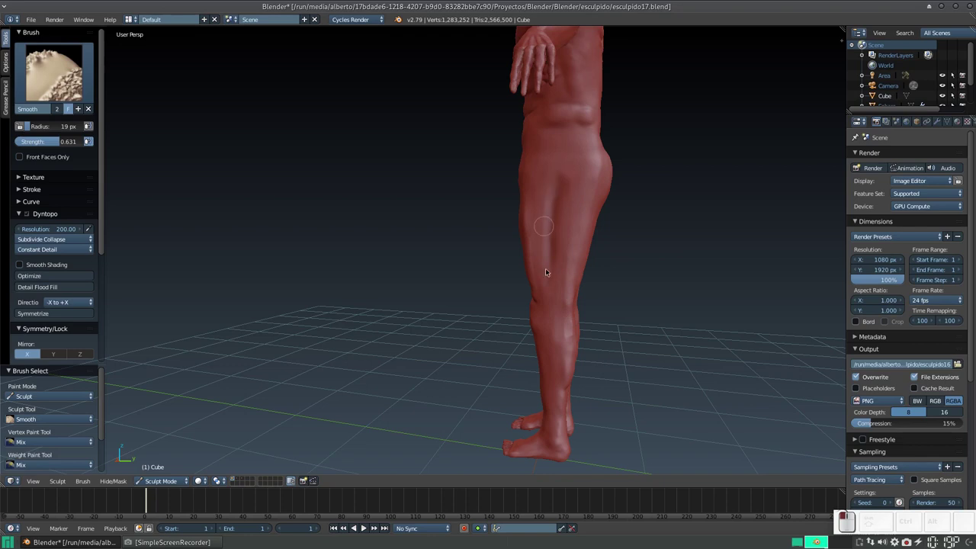
mouse_move(553, 218)
middle_down()
mouse_move(602, 220)
mouse_move(571, 229)
mouse_move(529, 220)
mouse_move(588, 227)
mouse_move(558, 257)
mouse_move(598, 276)
mouse_move(492, 268)
mouse_move(505, 279)
mouse_move(484, 268)
middle_up()
scroll(549, 276, up, 2)
scroll(547, 277, up, 2)
Build up the right thigh with Clay Strips at a 16 px radius.
key(c)
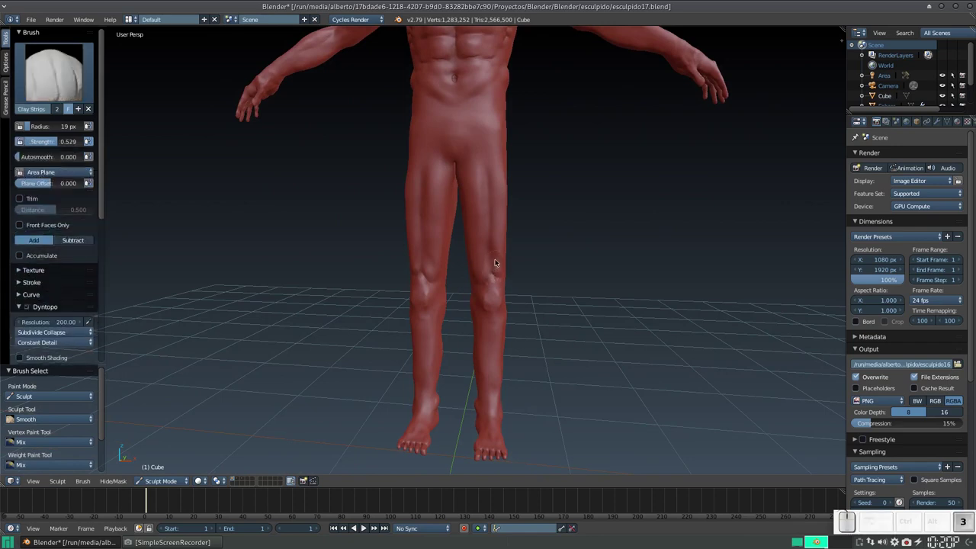
key(f)
click(492, 253)
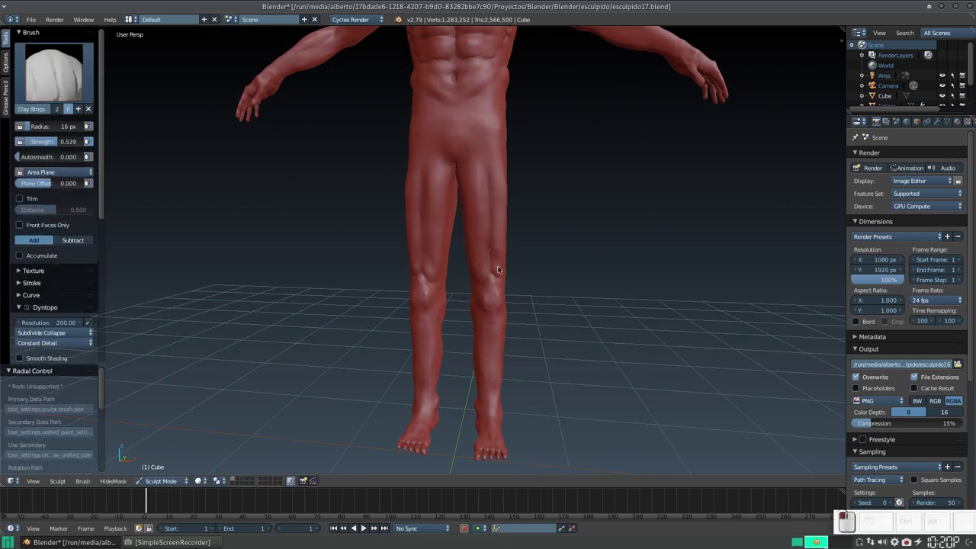
drag(499, 275, 497, 242)
mouse_move(474, 196)
mouse_down()
mouse_move(491, 183)
mouse_move(475, 163)
mouse_up()
drag(497, 275, 483, 231)
mouse_move(484, 231)
middle_down()
mouse_move(459, 220)
mouse_move(512, 231)
mouse_move(482, 246)
mouse_move(494, 221)
middle_up()
Soften the grooves on the right thigh near the knee with the Smooth brush.
key(s)
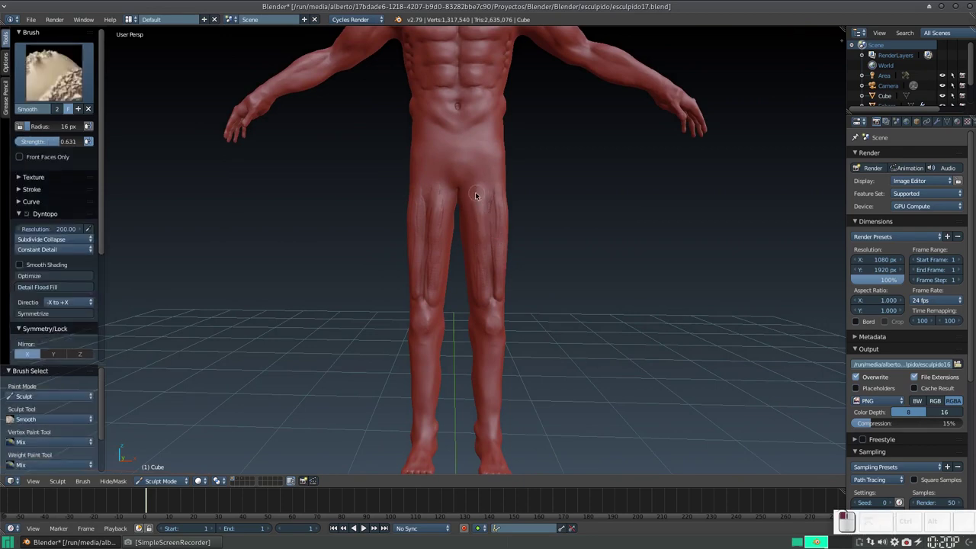
drag(478, 287, 486, 272)
middle_drag(490, 209, 457, 207)
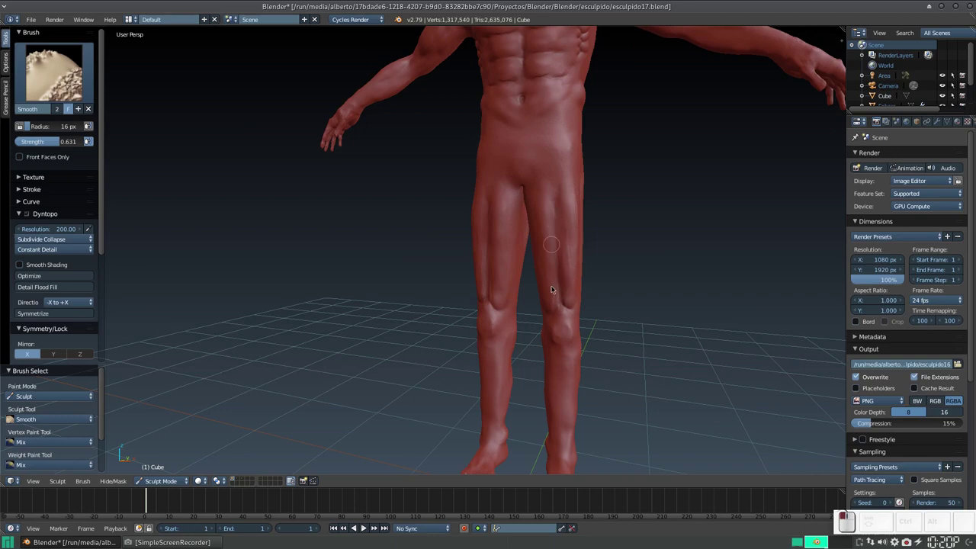
mouse_move(552, 290)
middle_down()
mouse_move(536, 231)
mouse_move(571, 228)
mouse_move(599, 148)
middle_up()
Enlarge the Smooth brush to 51 px, smooth the thigh bumps, then view the back of the legs.
key(f)
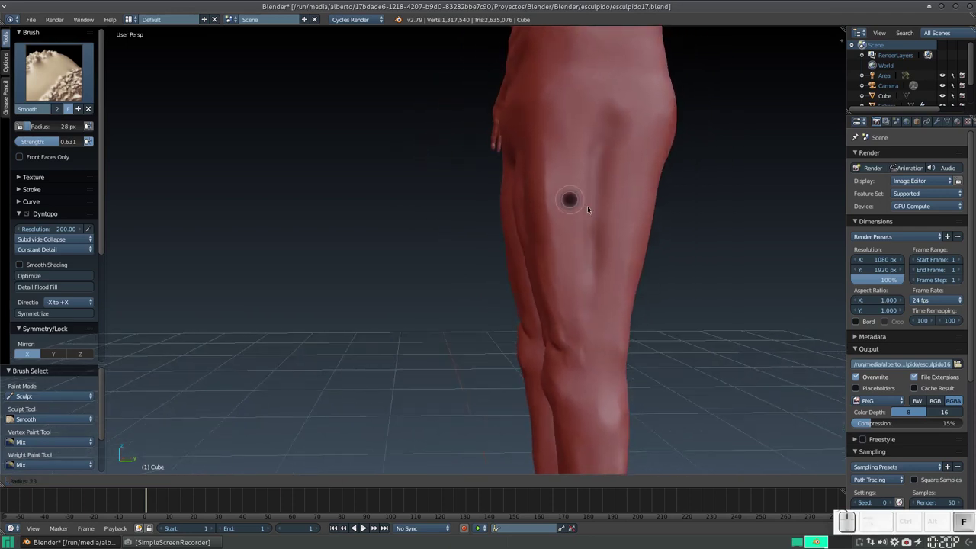
click(587, 210)
drag(602, 172, 610, 229)
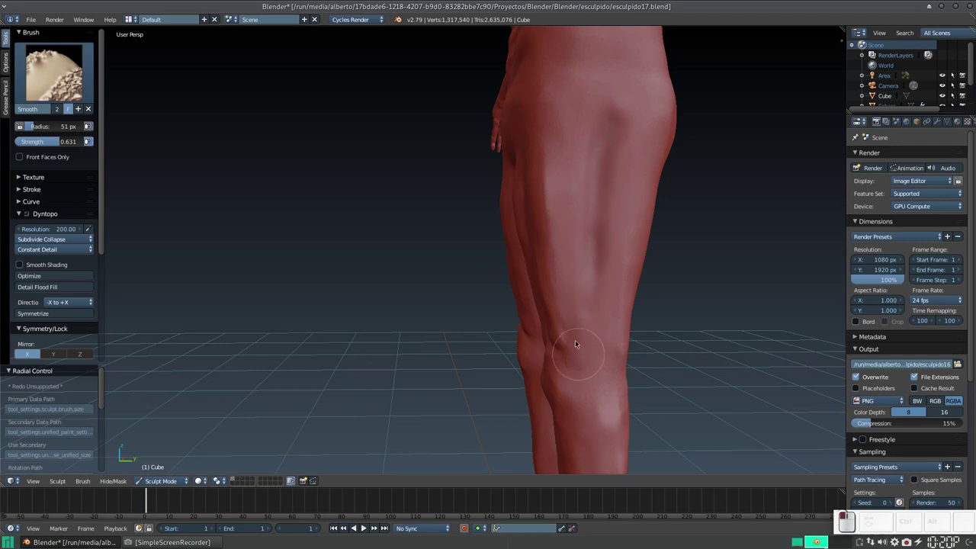
middle_drag(605, 349, 603, 171)
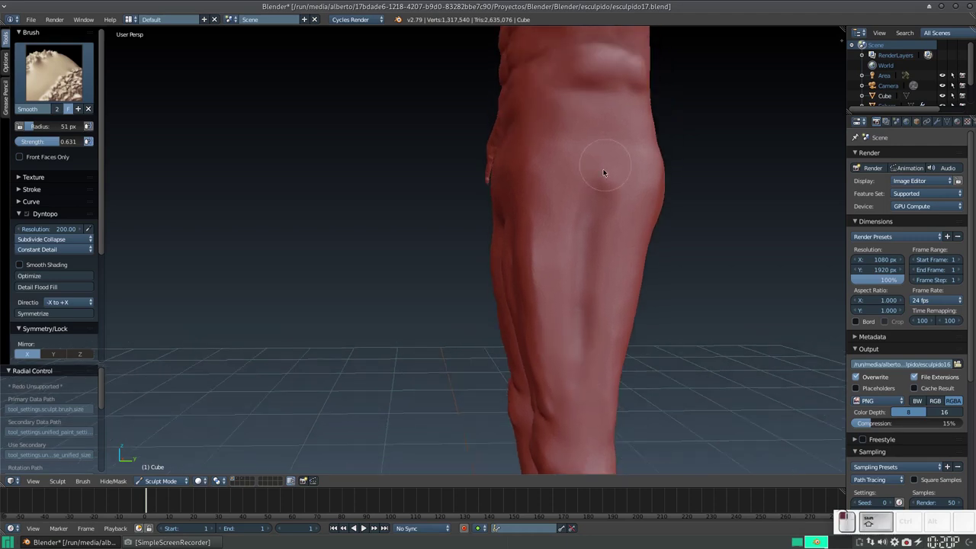
drag(597, 186, 600, 192)
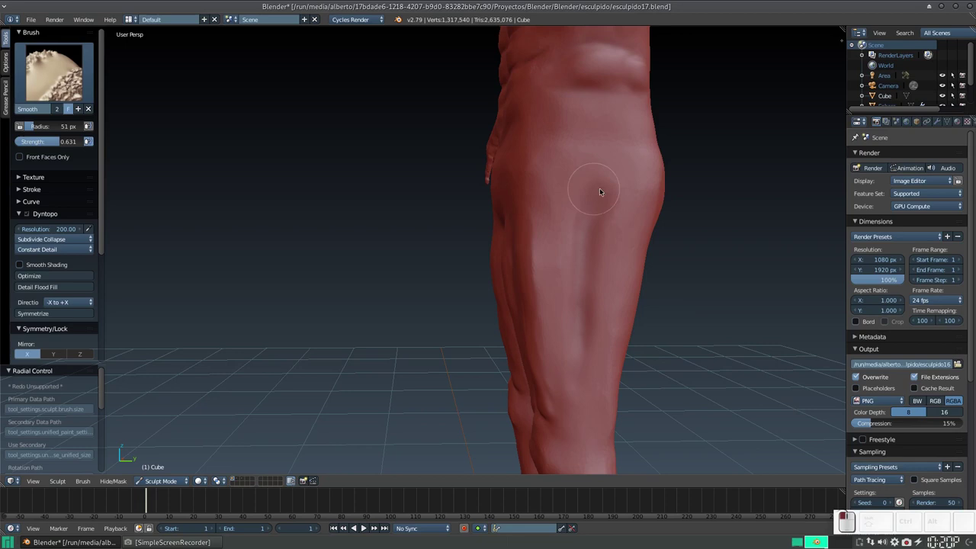
mouse_move(605, 186)
middle_down()
mouse_move(519, 191)
mouse_move(628, 144)
mouse_move(588, 200)
mouse_move(583, 169)
mouse_move(585, 191)
mouse_move(516, 198)
middle_up()
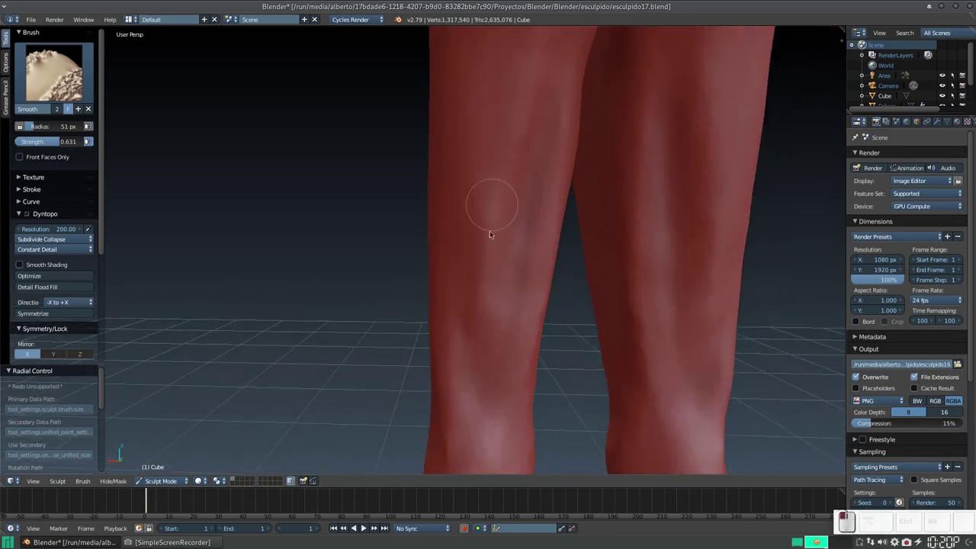
mouse_move(491, 98)
middle_down()
mouse_move(460, 268)
mouse_move(497, 235)
mouse_move(638, 253)
mouse_move(508, 231)
mouse_move(467, 294)
mouse_move(513, 272)
mouse_move(501, 239)
mouse_move(513, 246)
middle_up()
scroll(501, 235, down, 5)
scroll(527, 242, up, 3)
scroll(564, 235, up, 1)
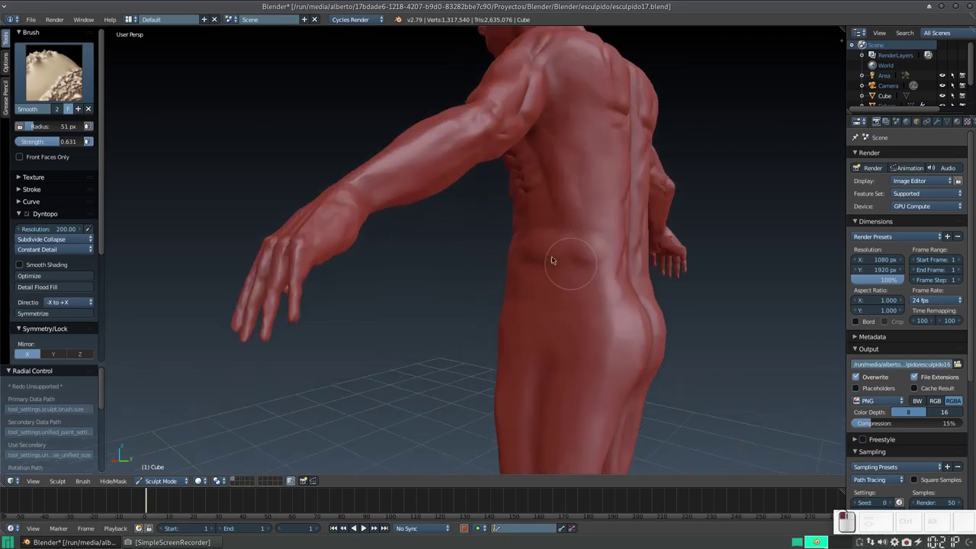
Smooth the lumpy lower back, then zoom out to a front view of the whole figure.
drag(557, 228, 546, 261)
mouse_move(546, 261)
middle_down()
mouse_move(414, 266)
mouse_move(523, 251)
mouse_move(525, 232)
middle_up()
scroll(530, 259, down, 2)
scroll(538, 282, down, 2)
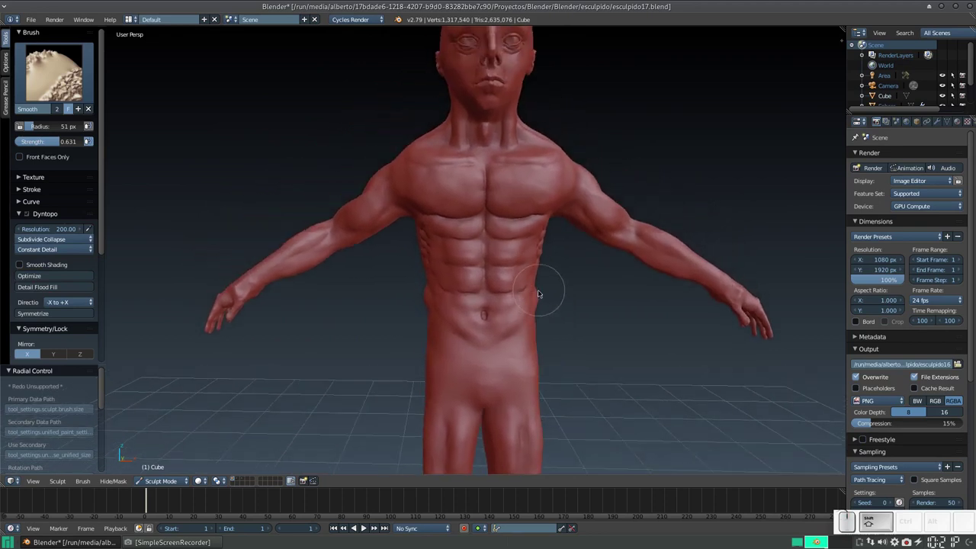
scroll(540, 288, down, 2)
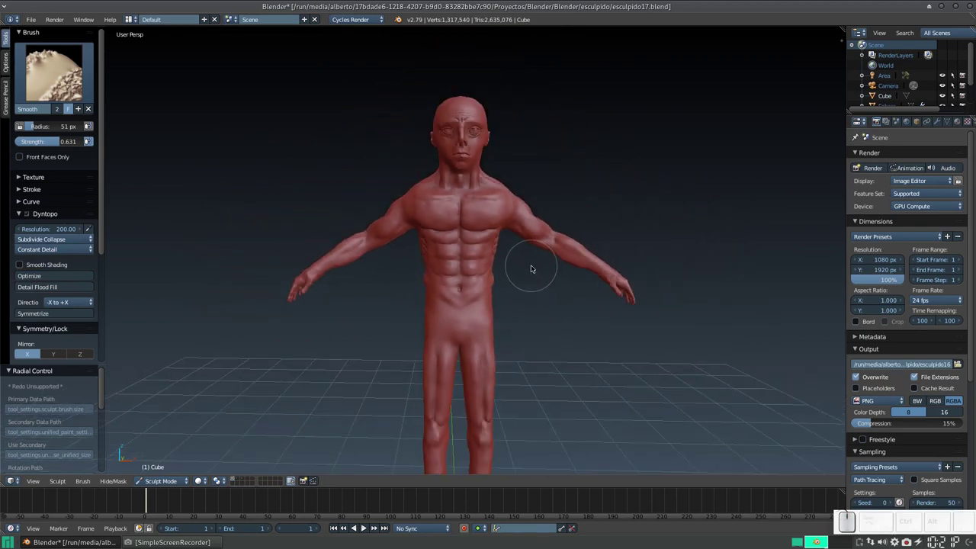